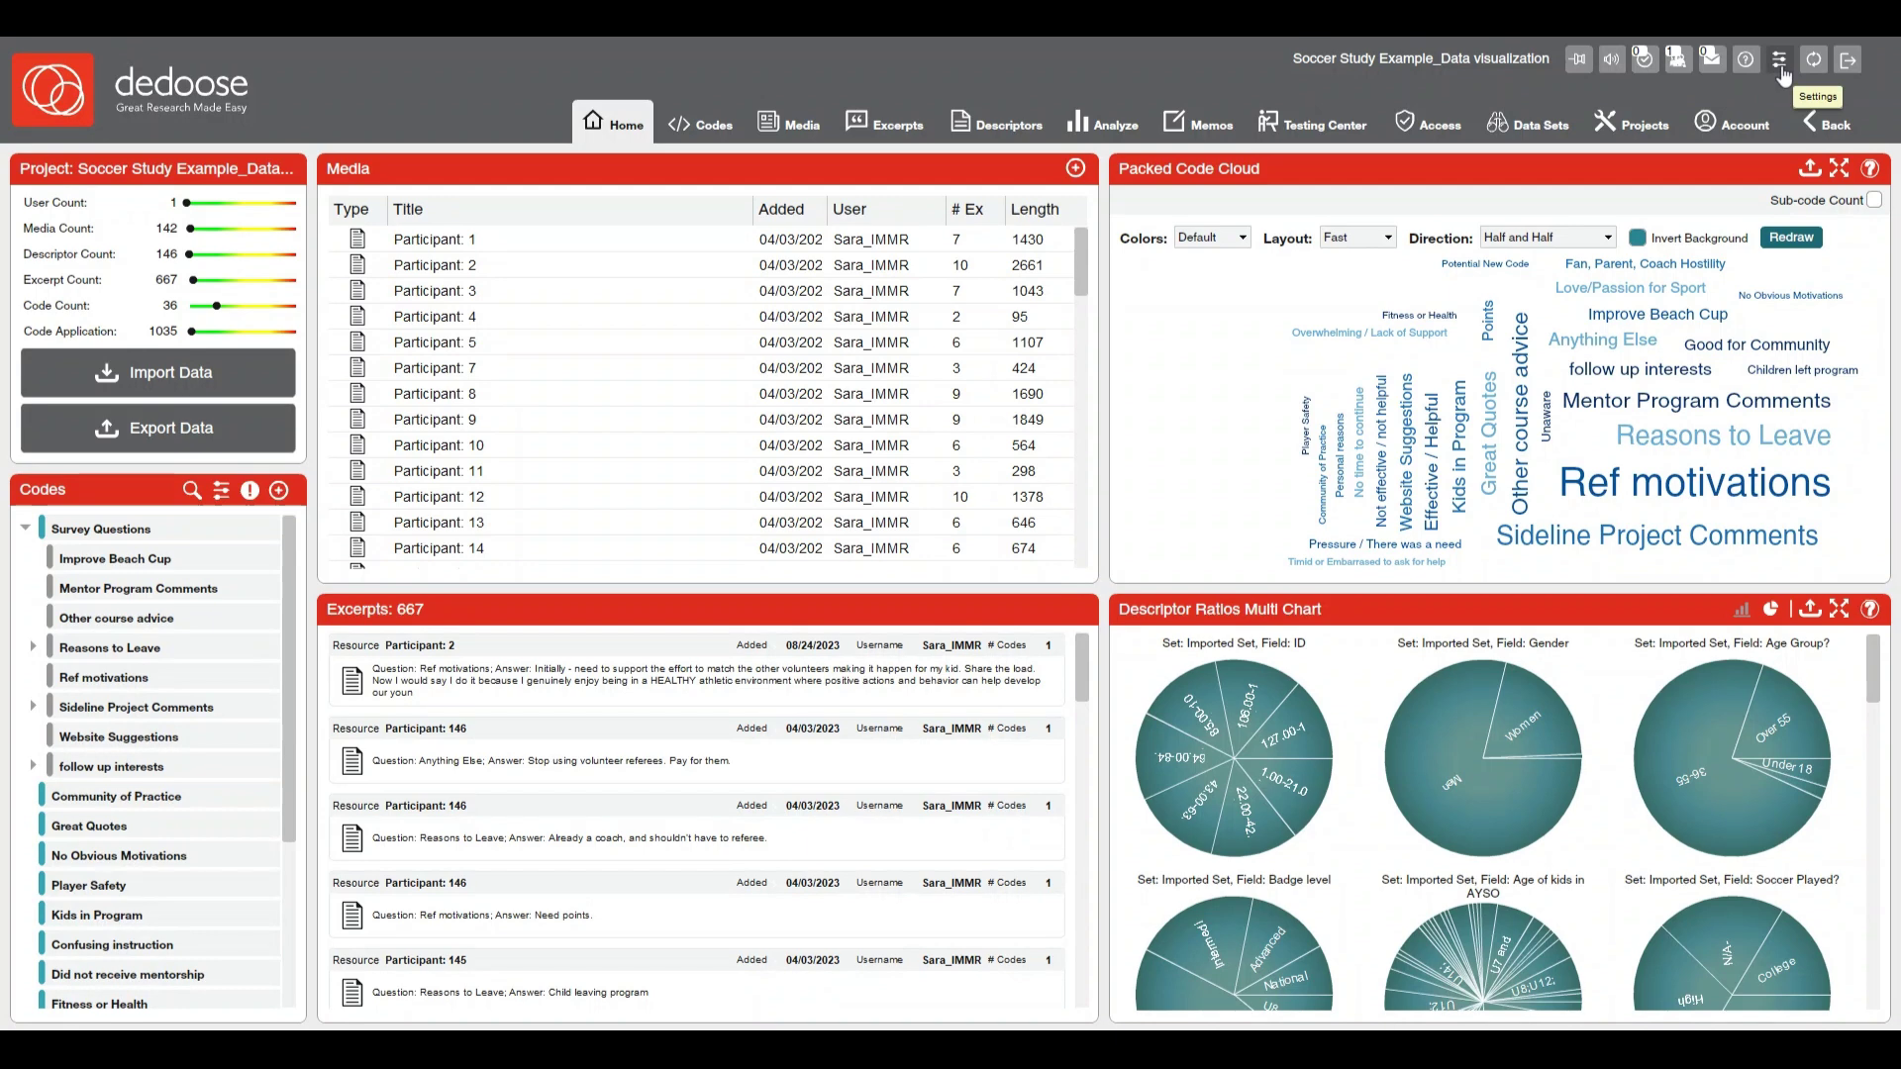
Raise Dedoose's default font size to 12 in Settings.
click(1778, 76)
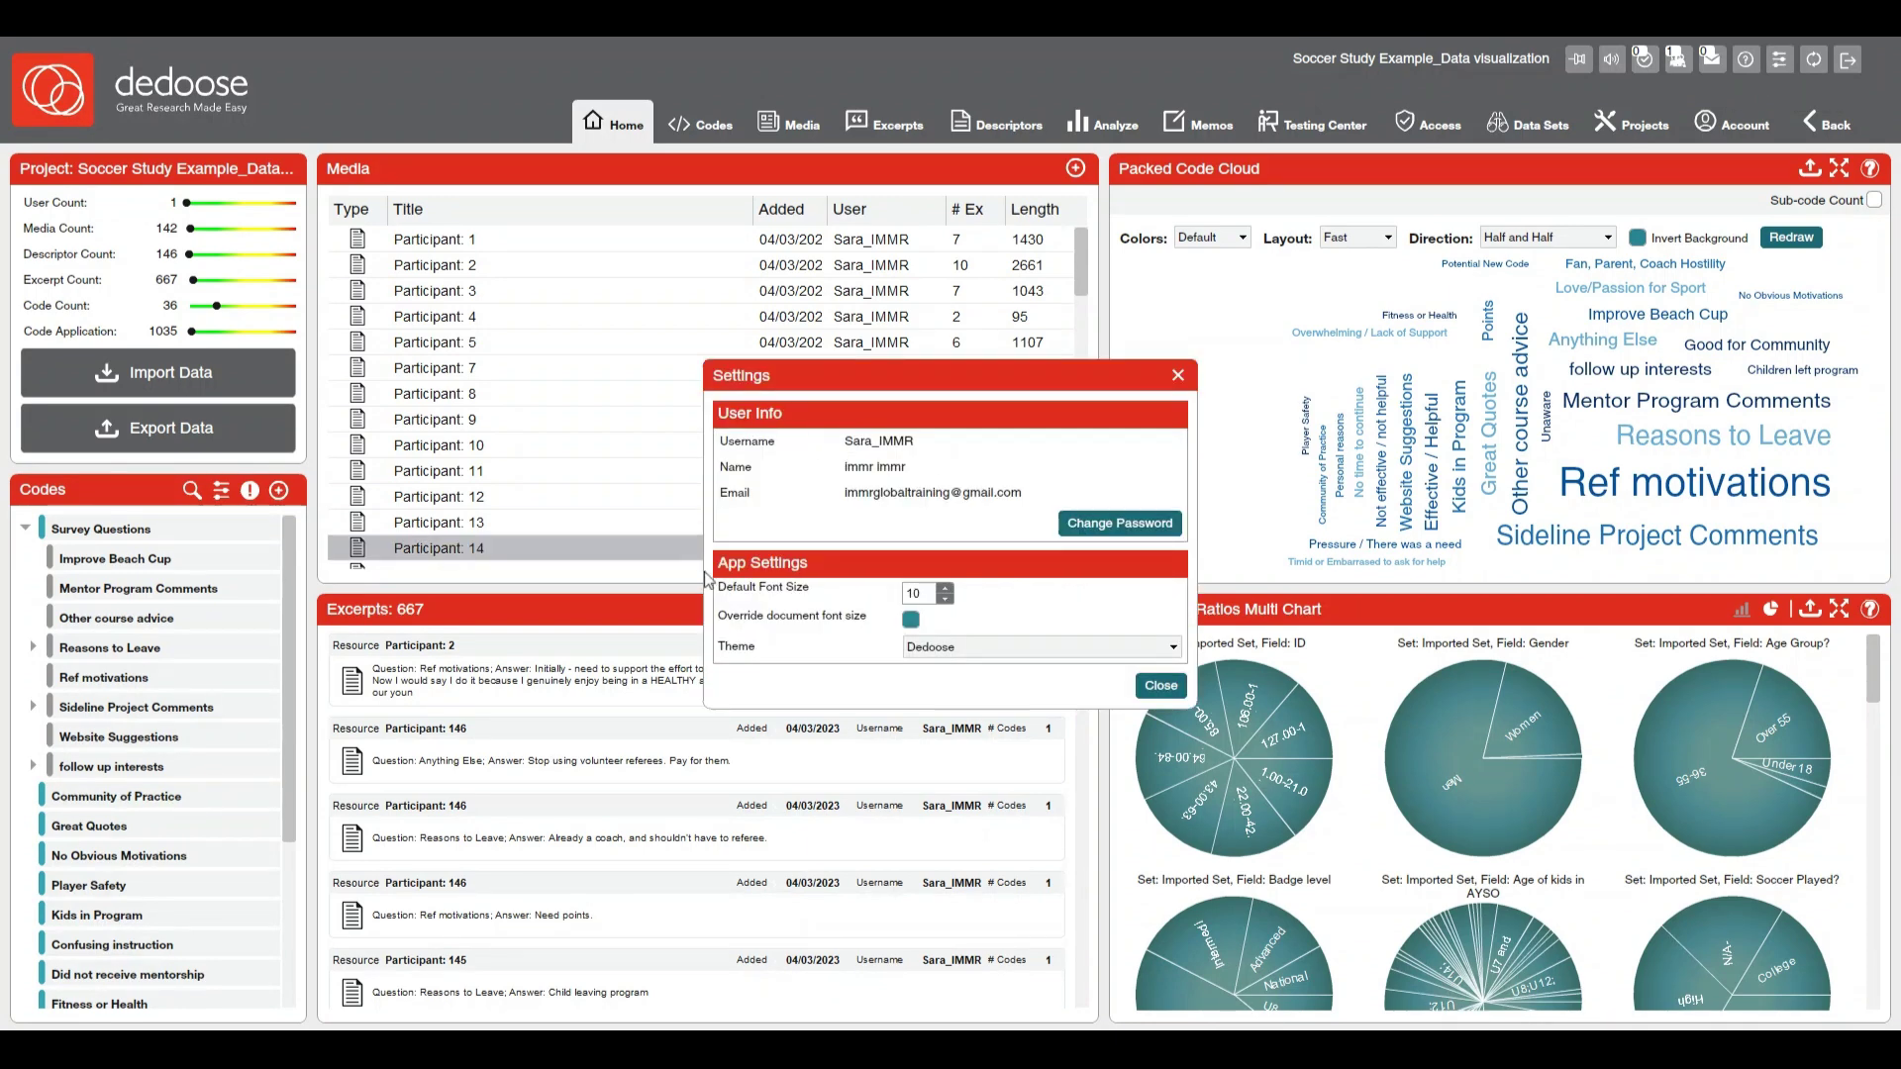
click(945, 590)
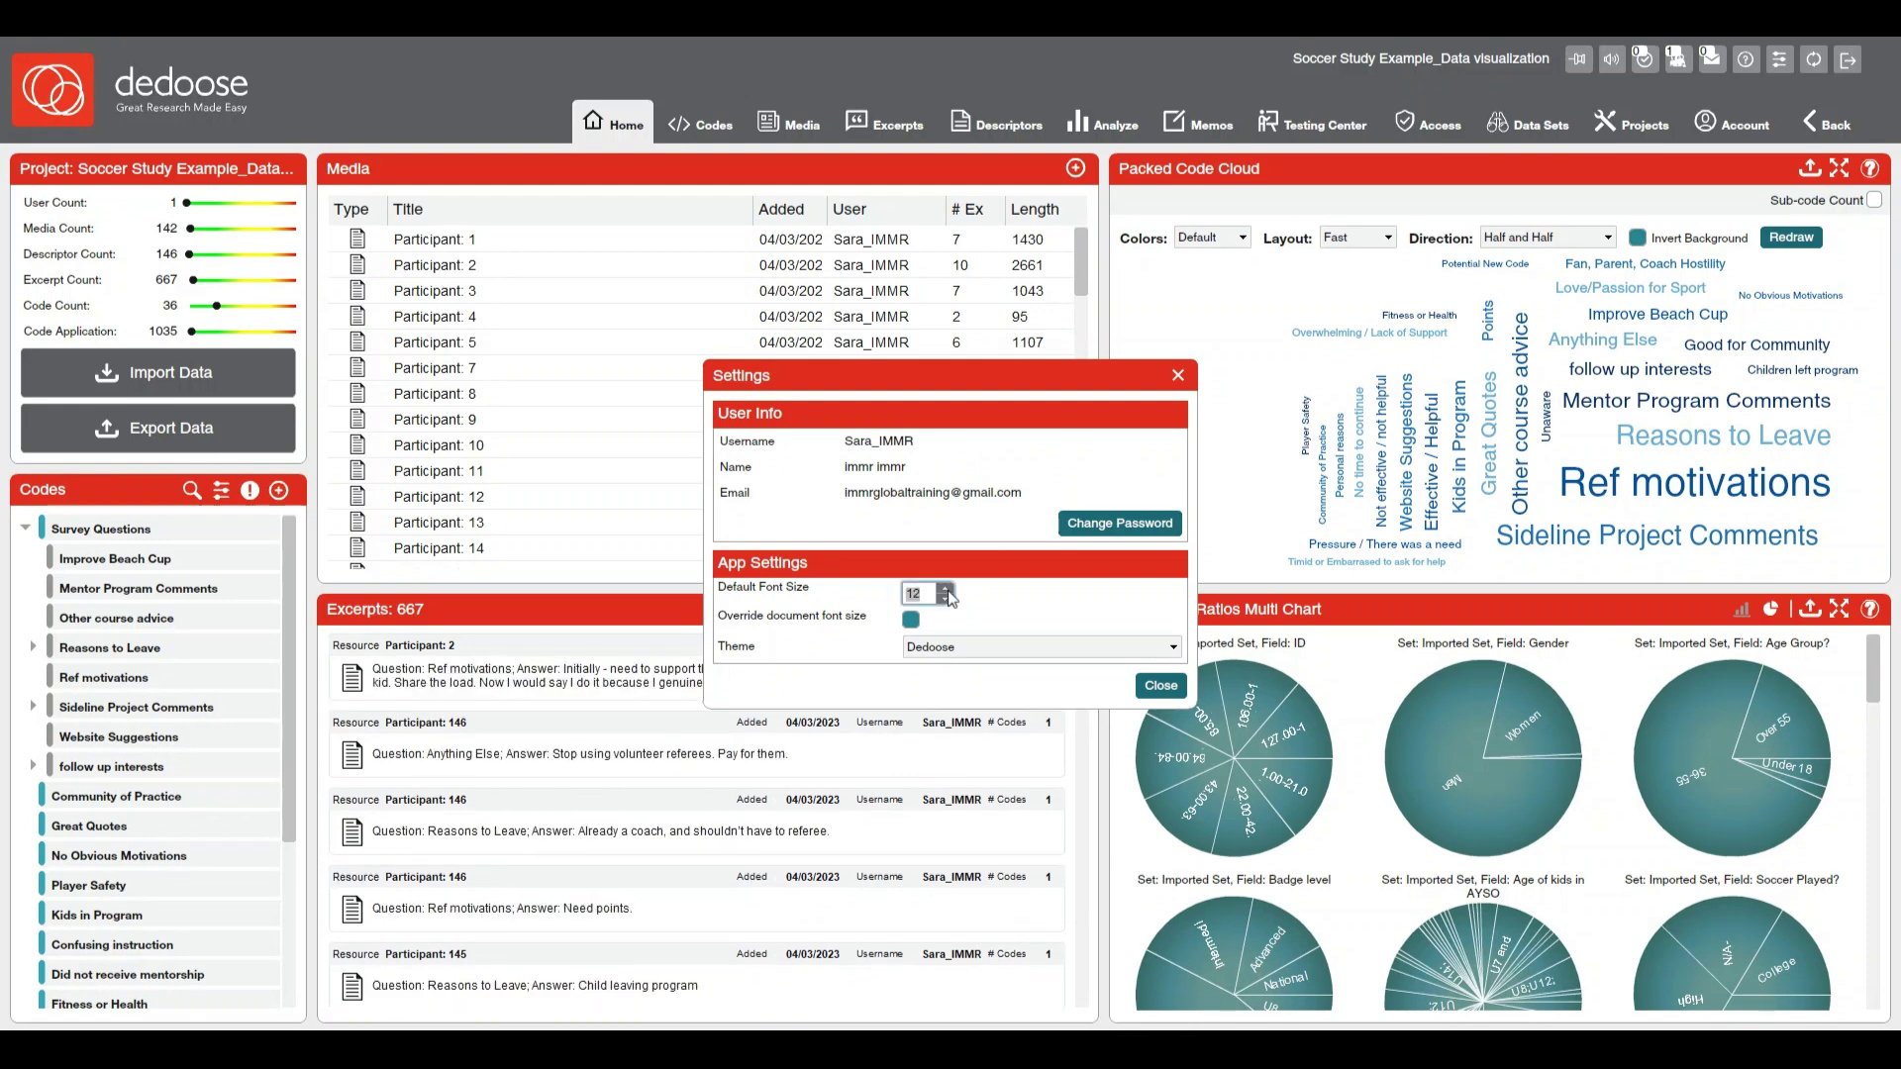
click(946, 590)
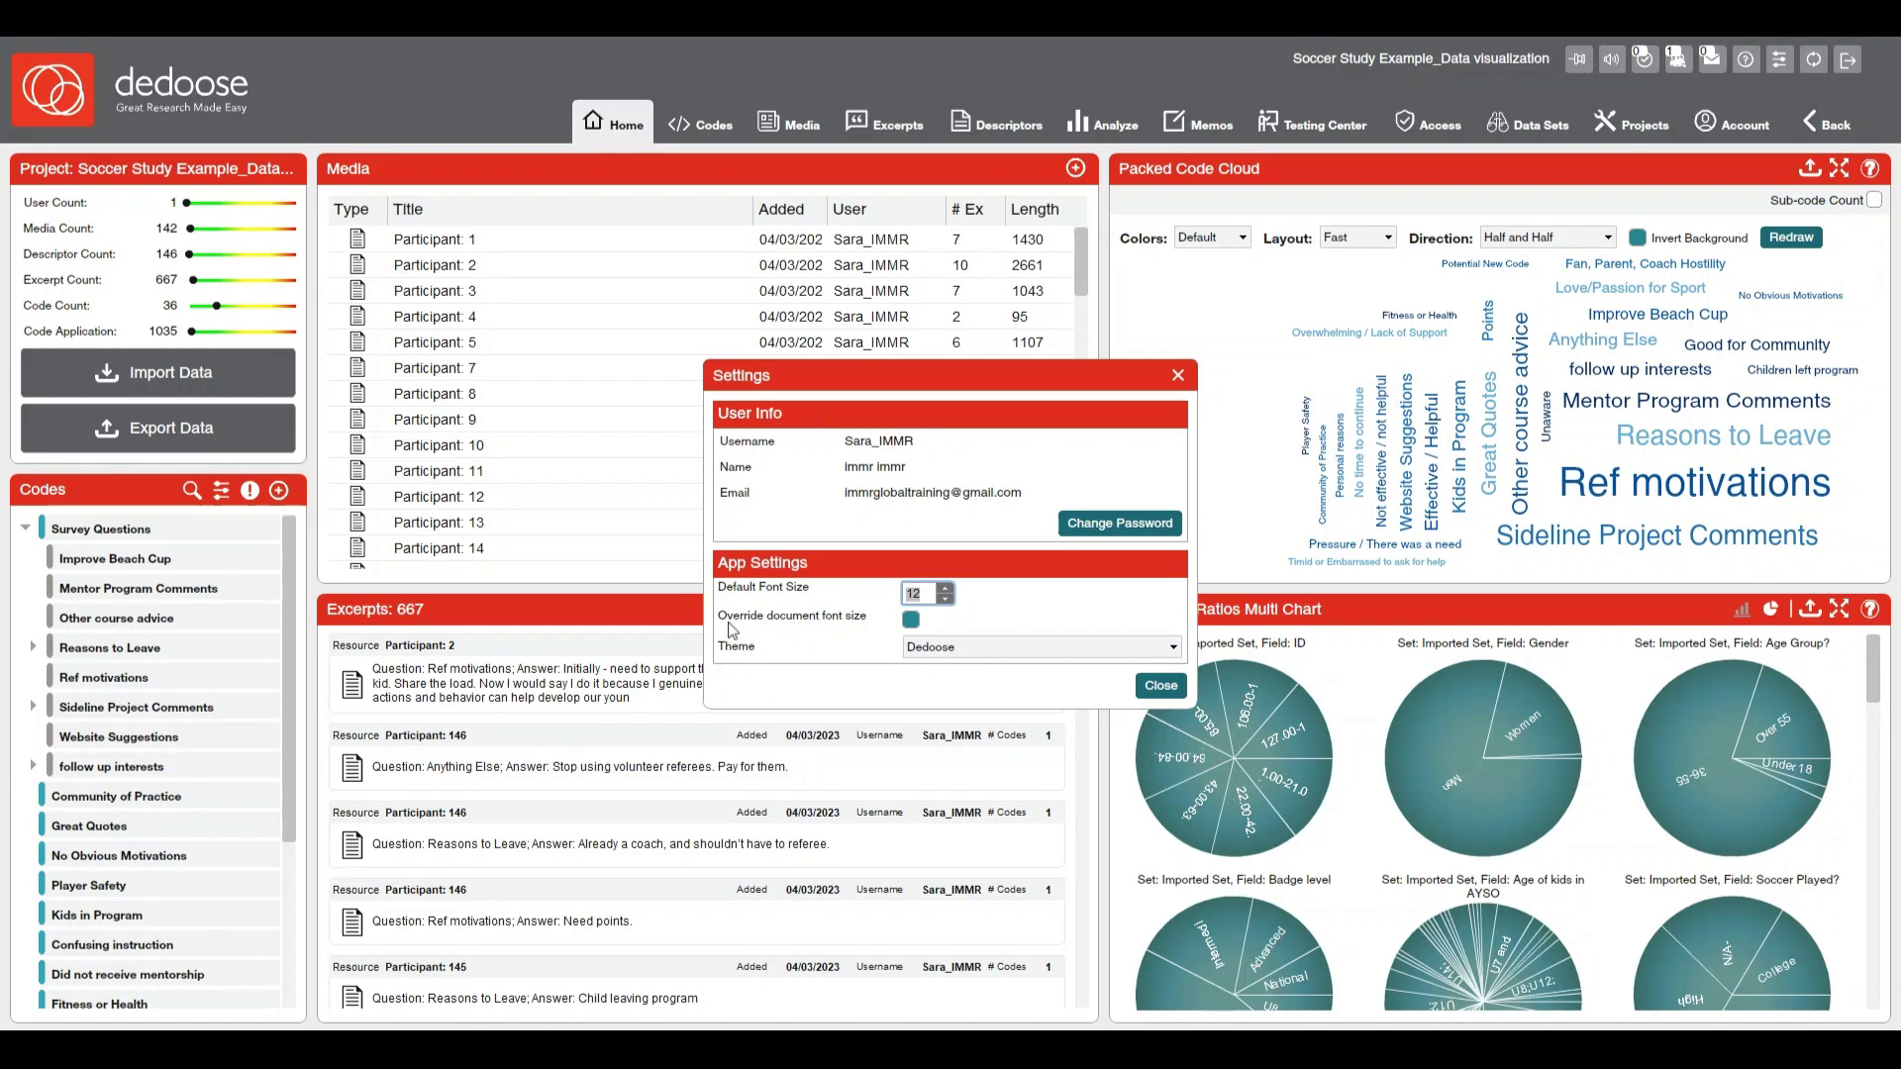
click(915, 632)
Preview the Dark Mode and High Contrast themes, then settle on Dedoose Classic and close Settings.
click(1062, 657)
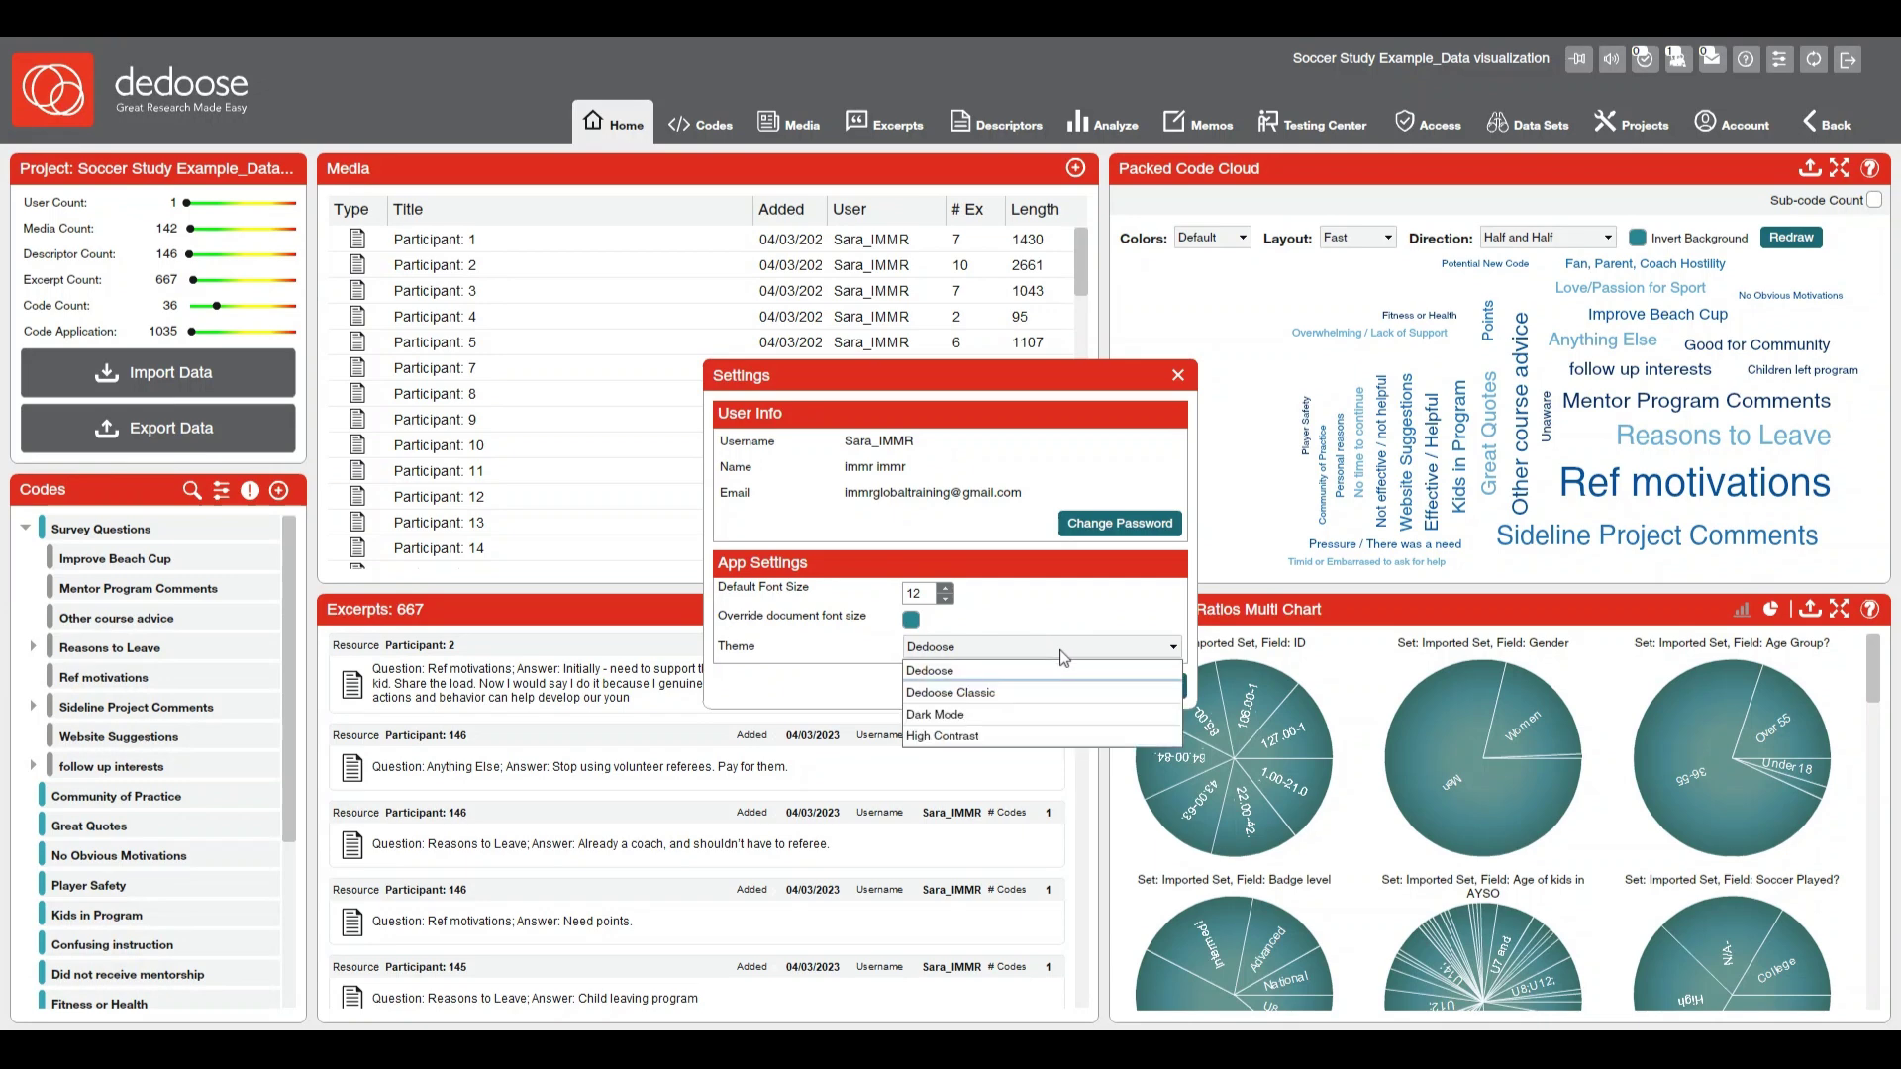
click(977, 693)
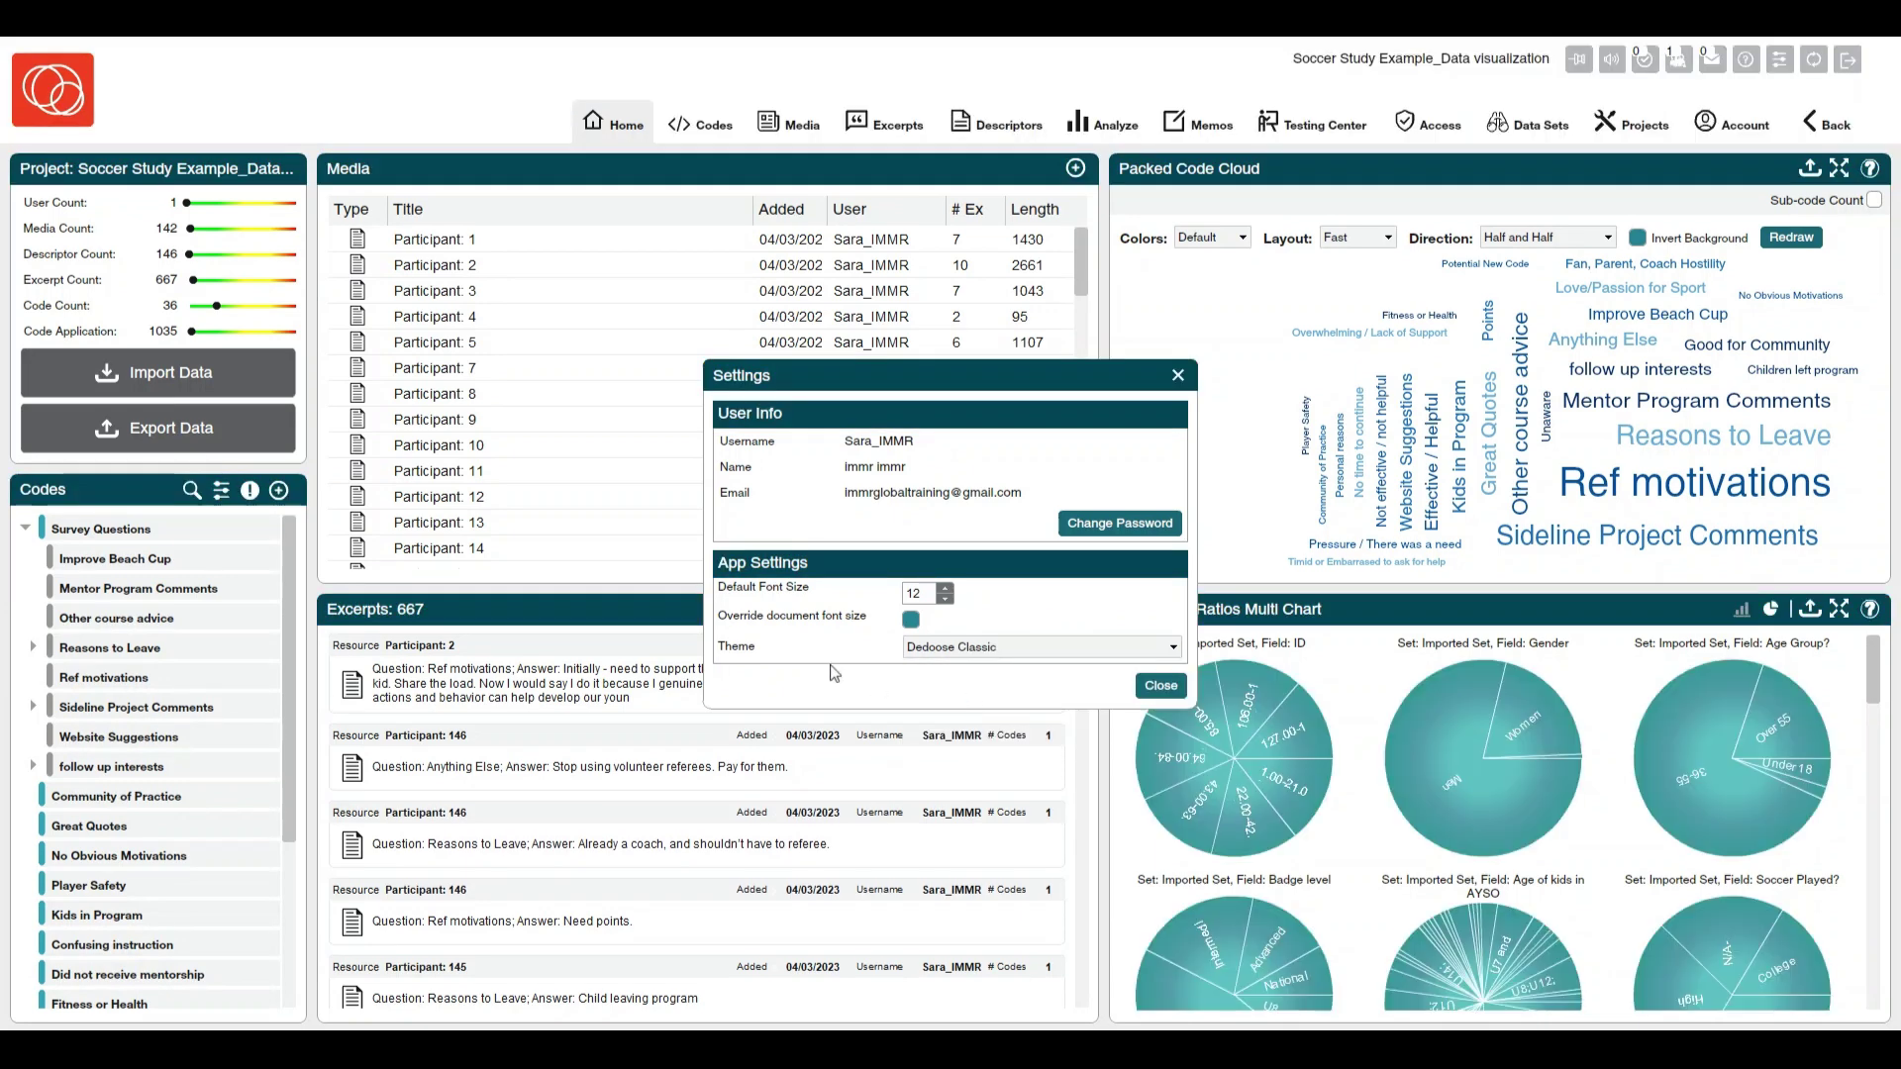
click(1041, 654)
click(977, 716)
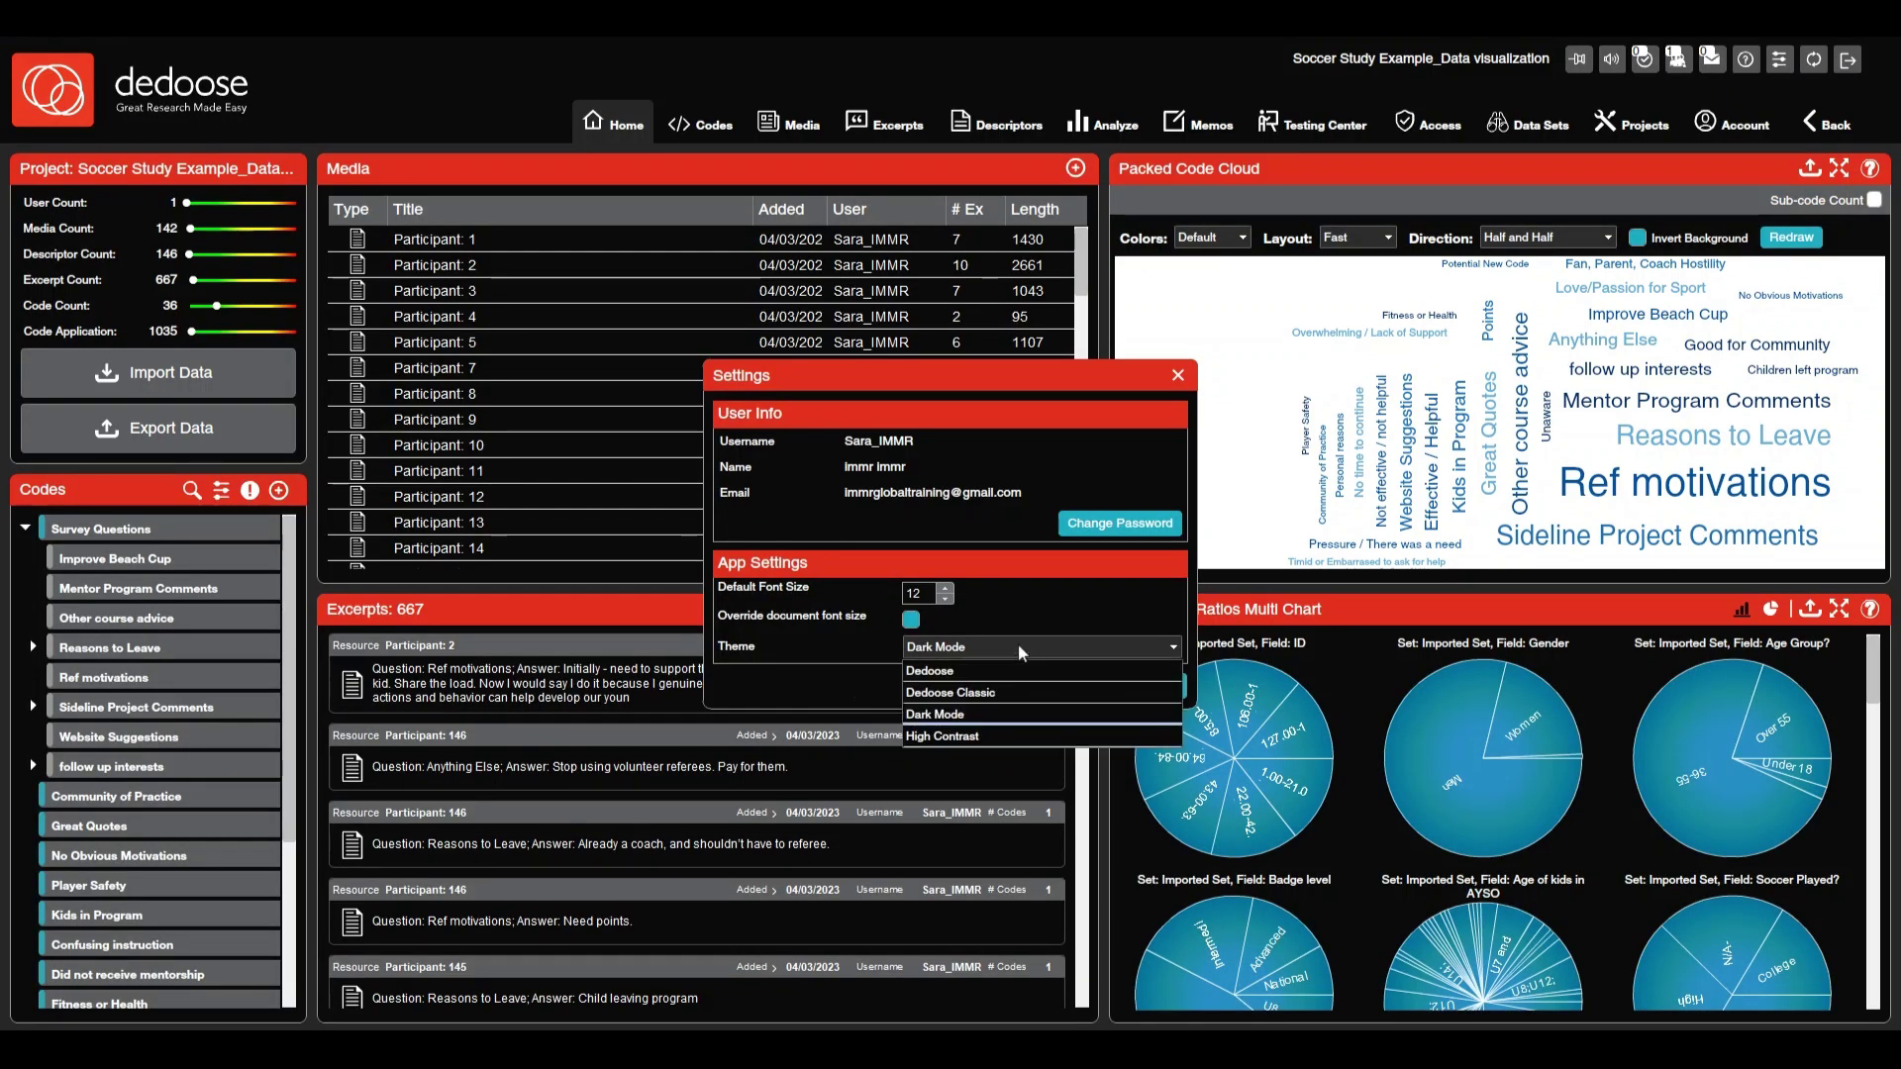
click(989, 736)
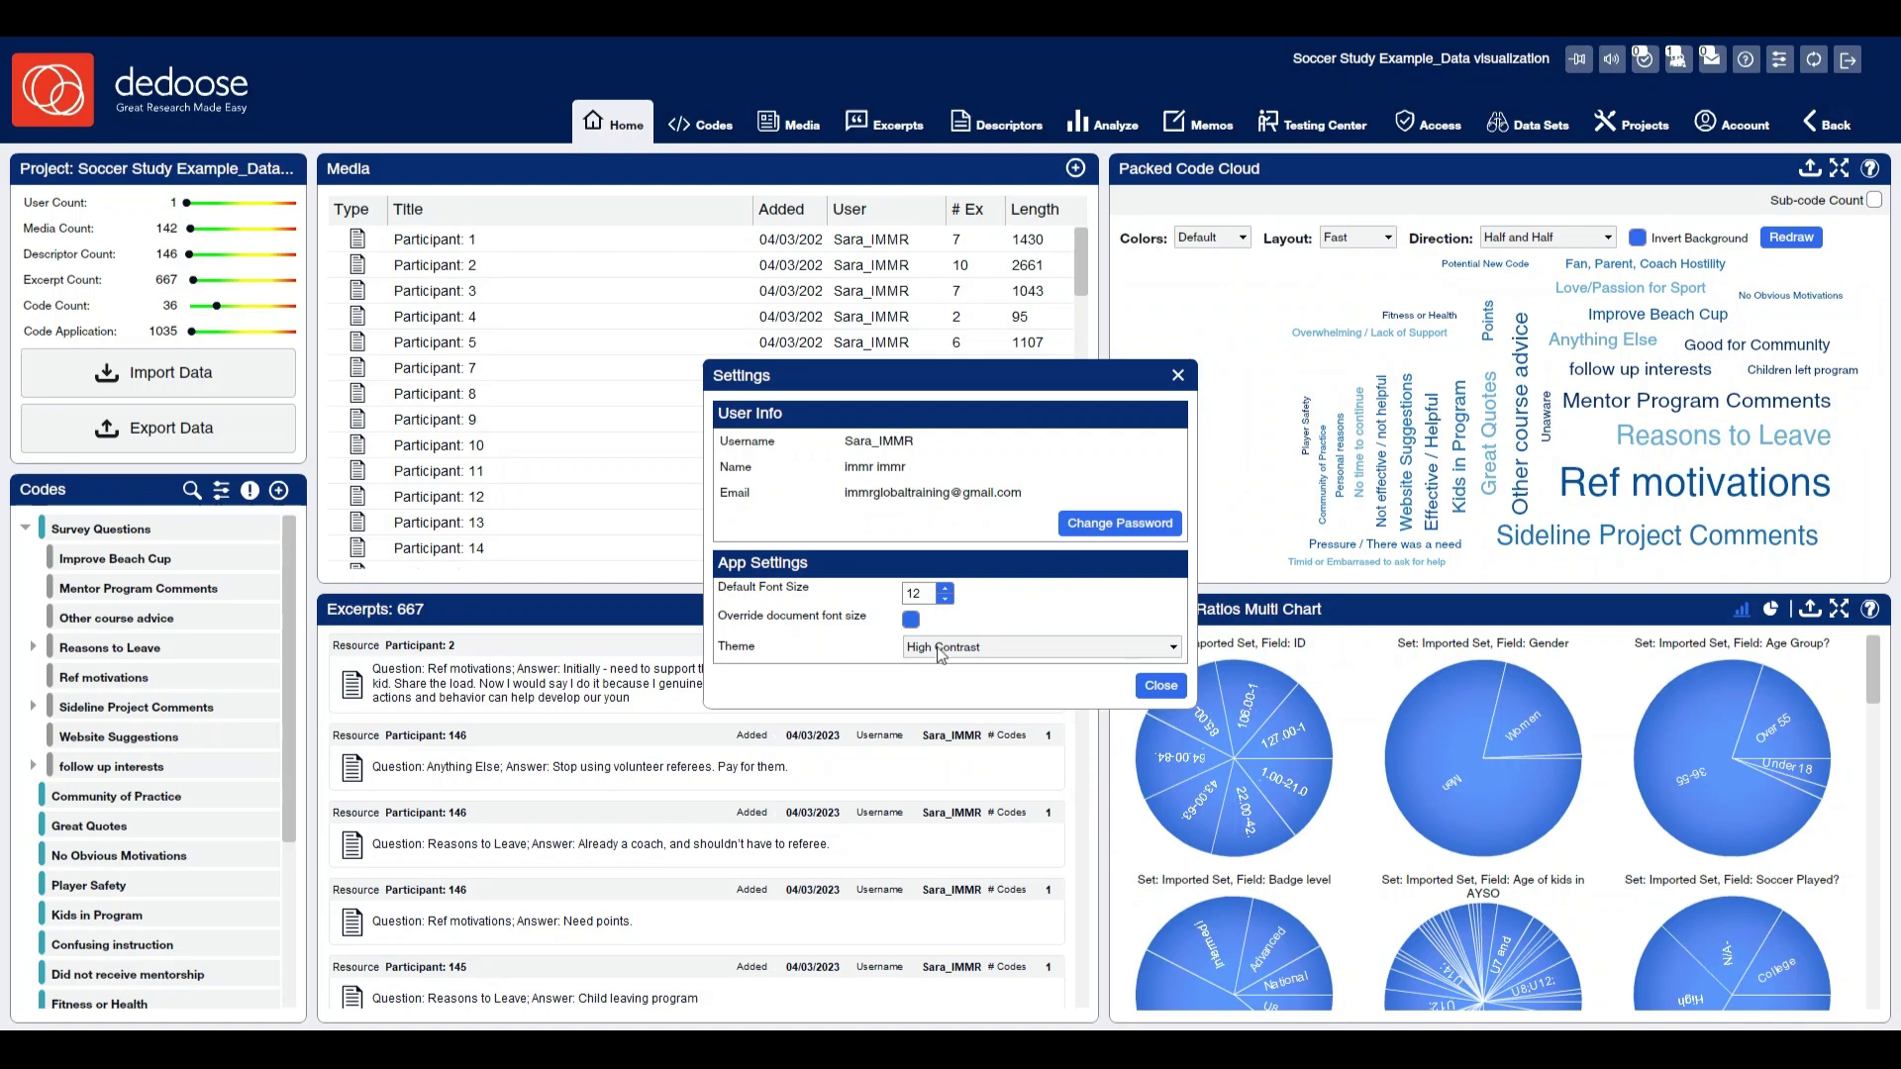
click(996, 655)
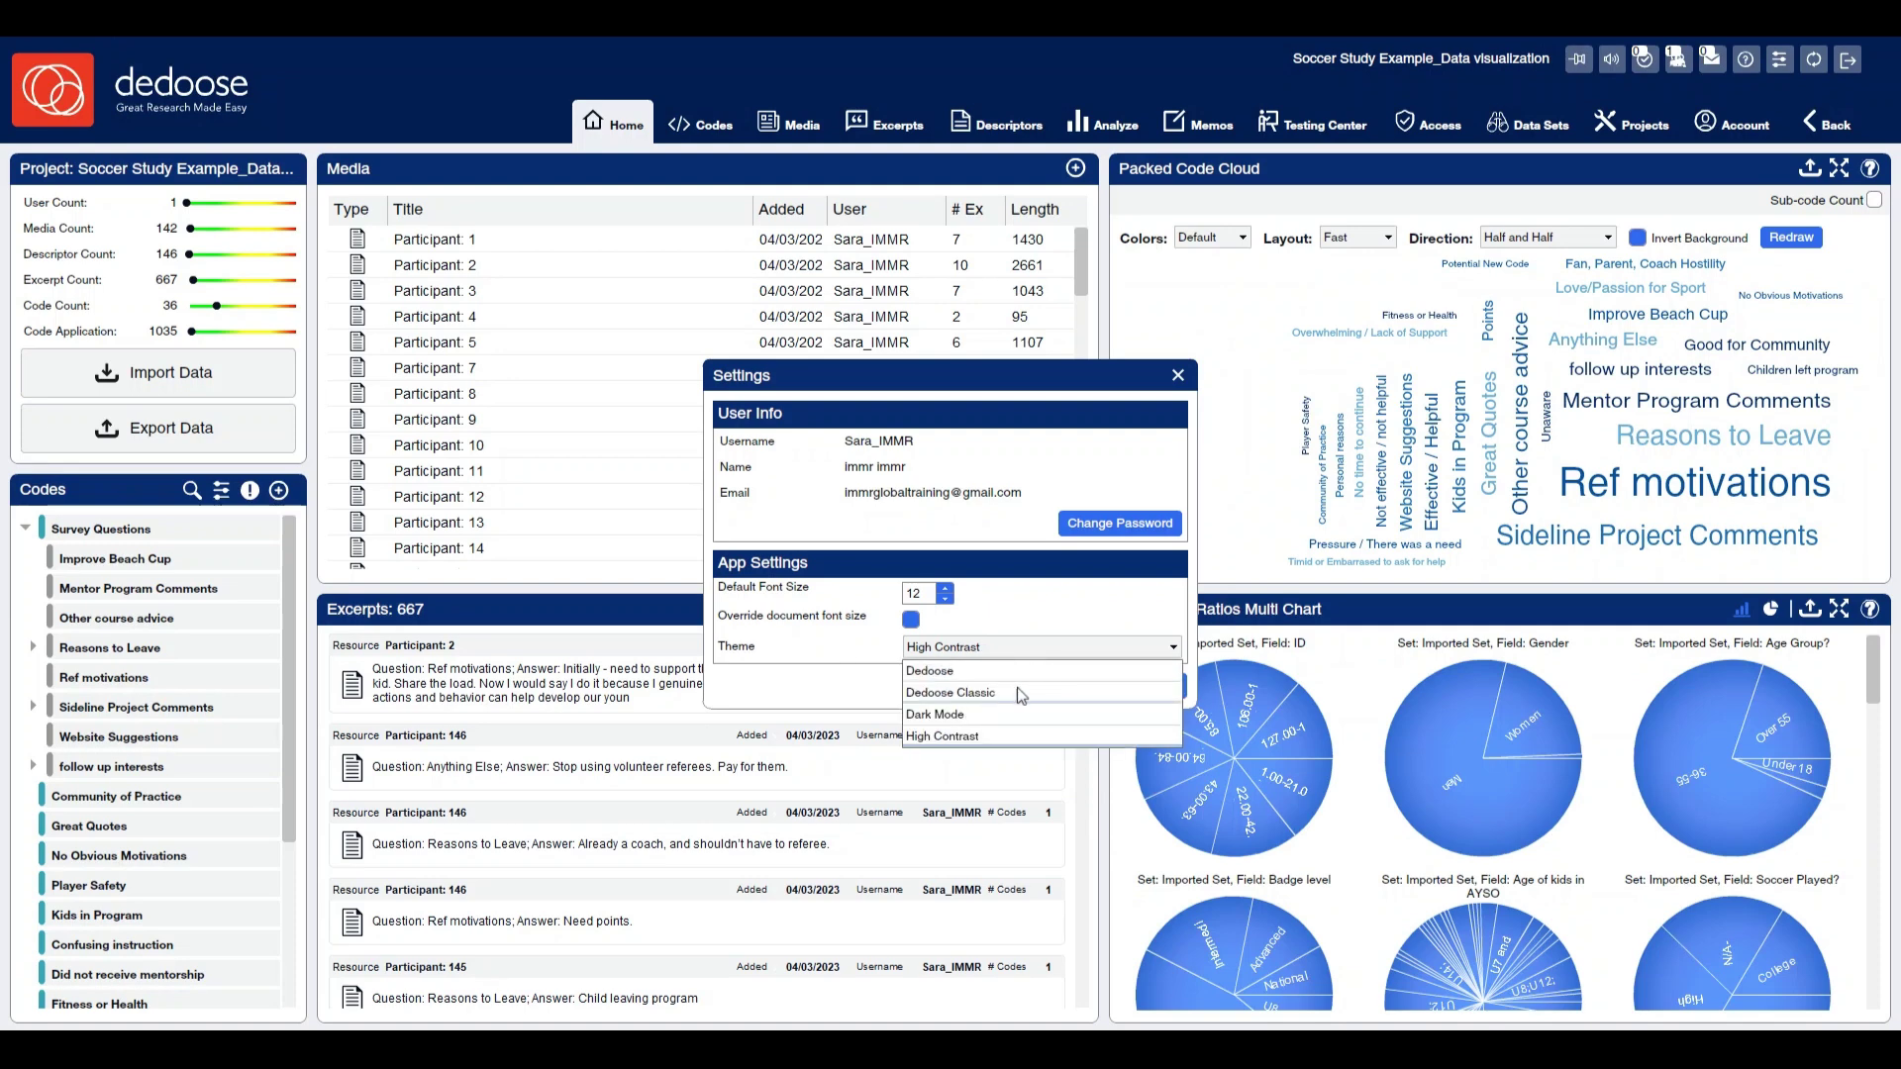
click(1020, 692)
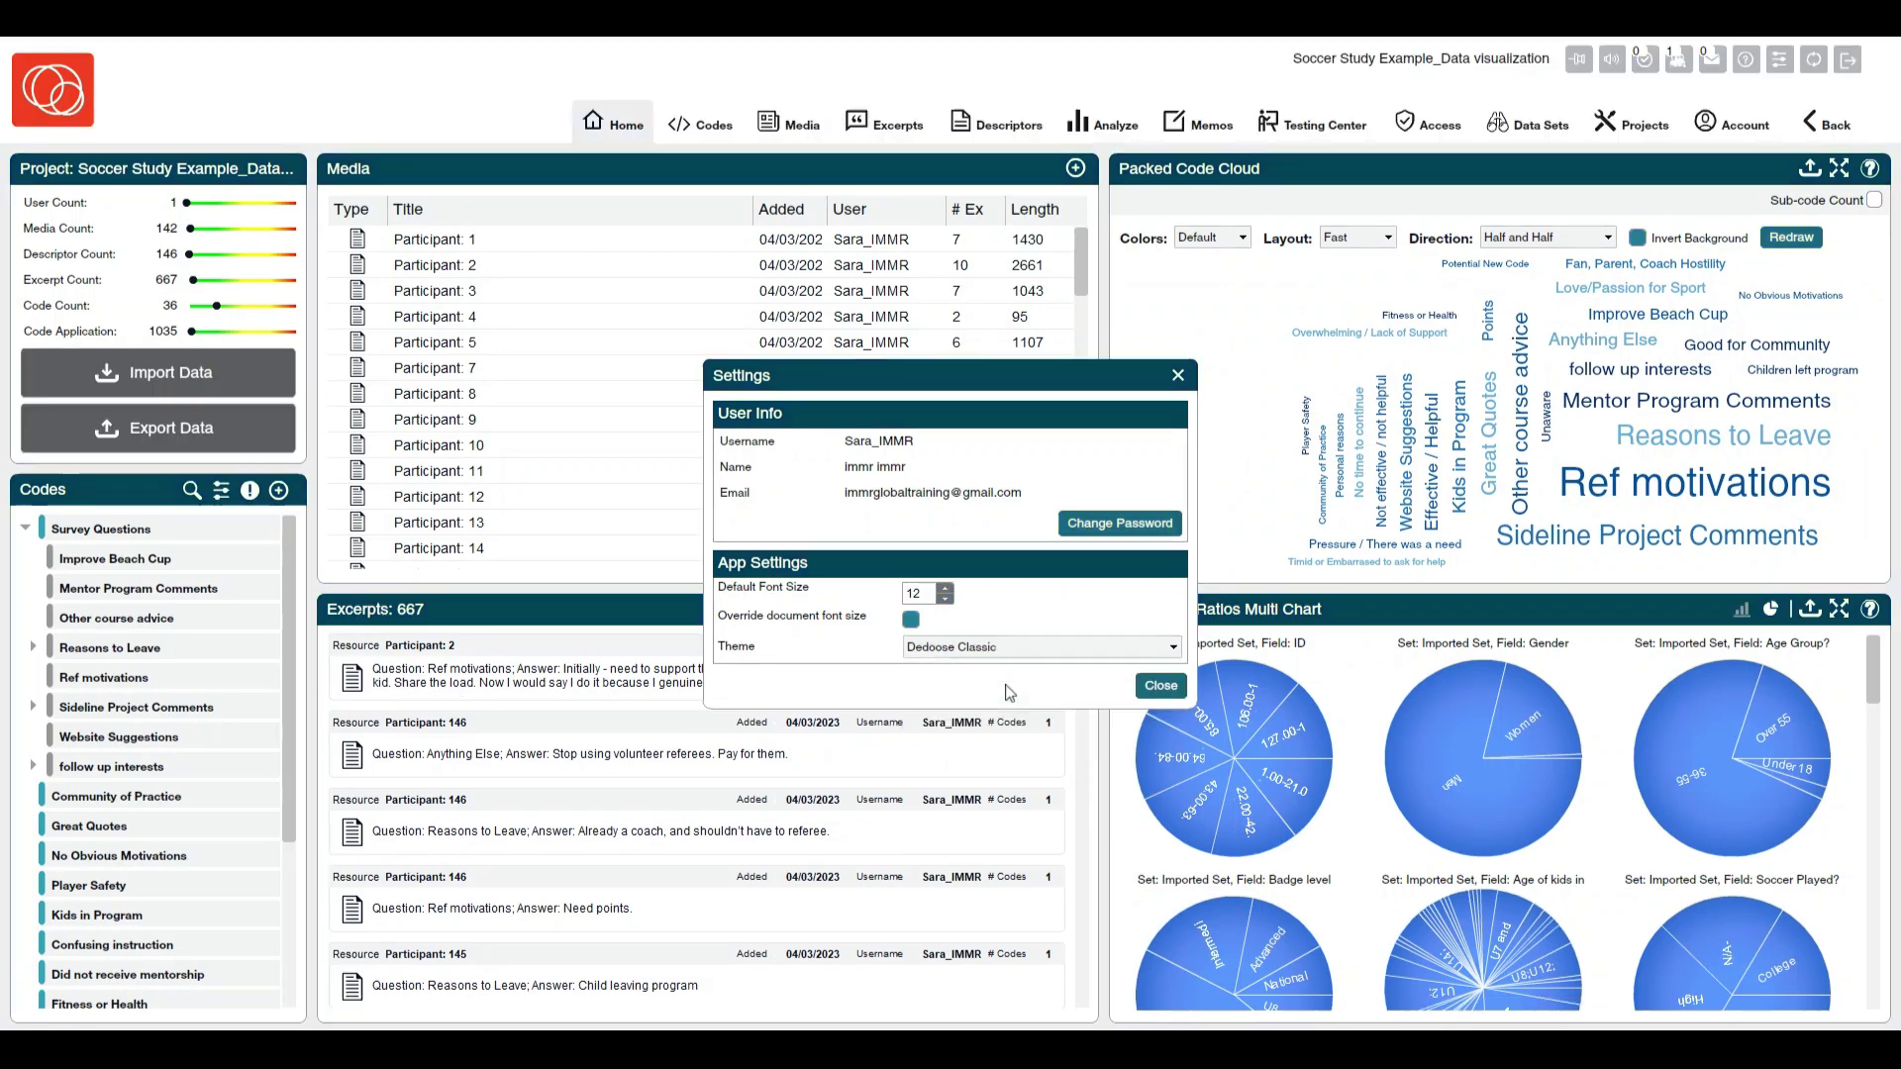
click(1160, 686)
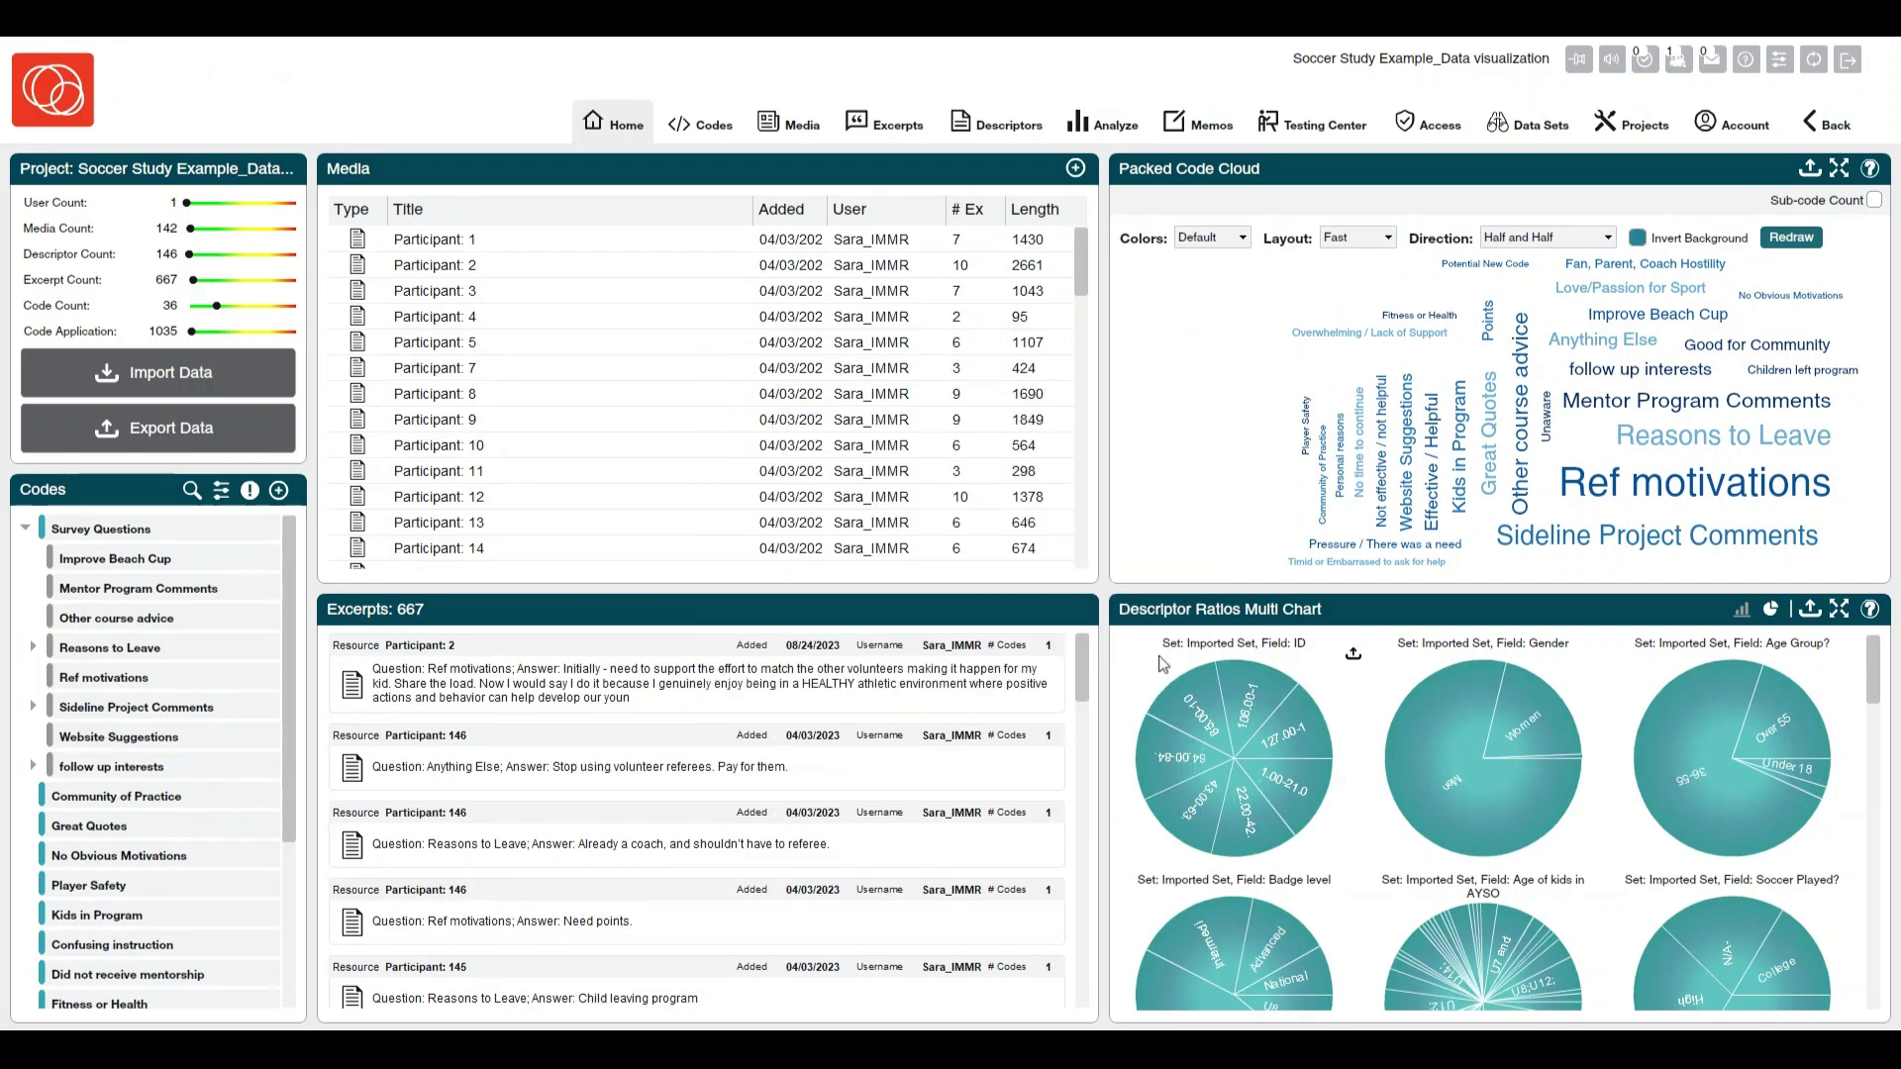
Switch to the Codes page to show the Codebook with descriptions, excerpt counts and memo counts.
click(716, 126)
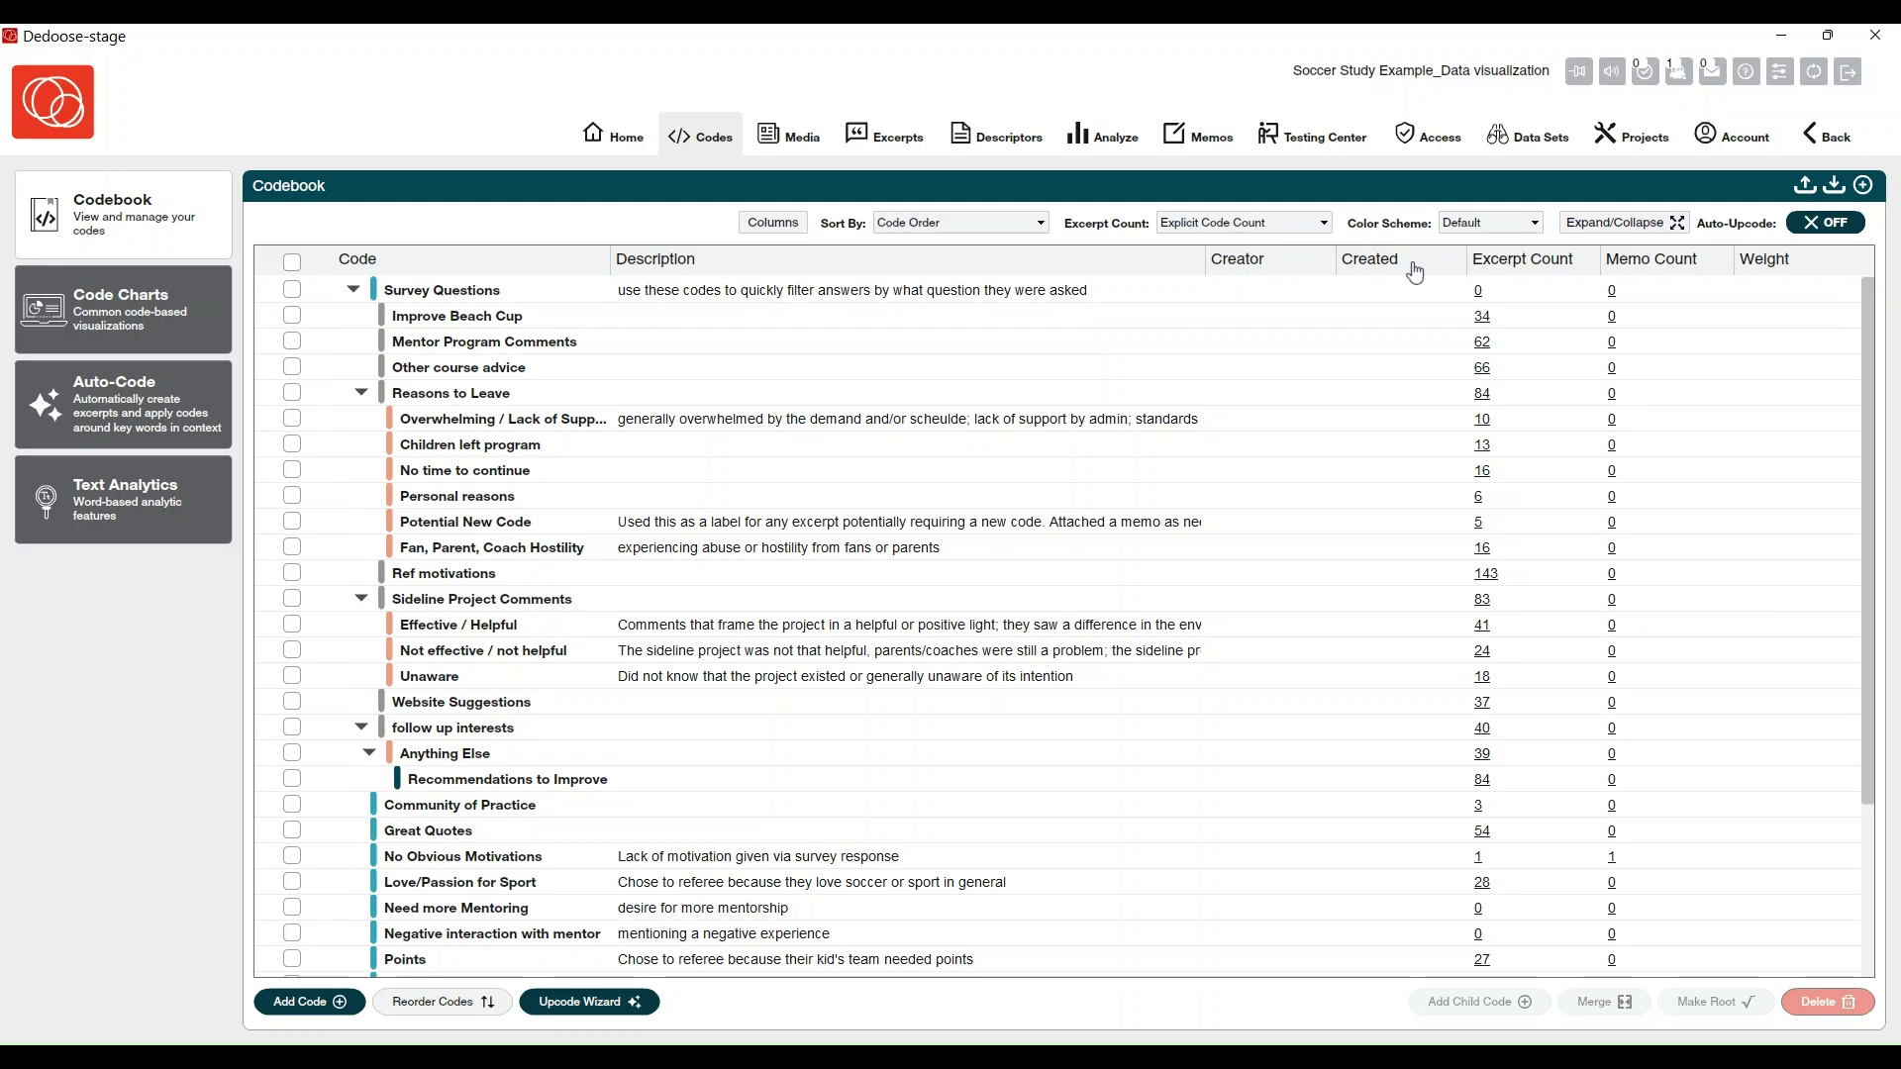
click(1479, 324)
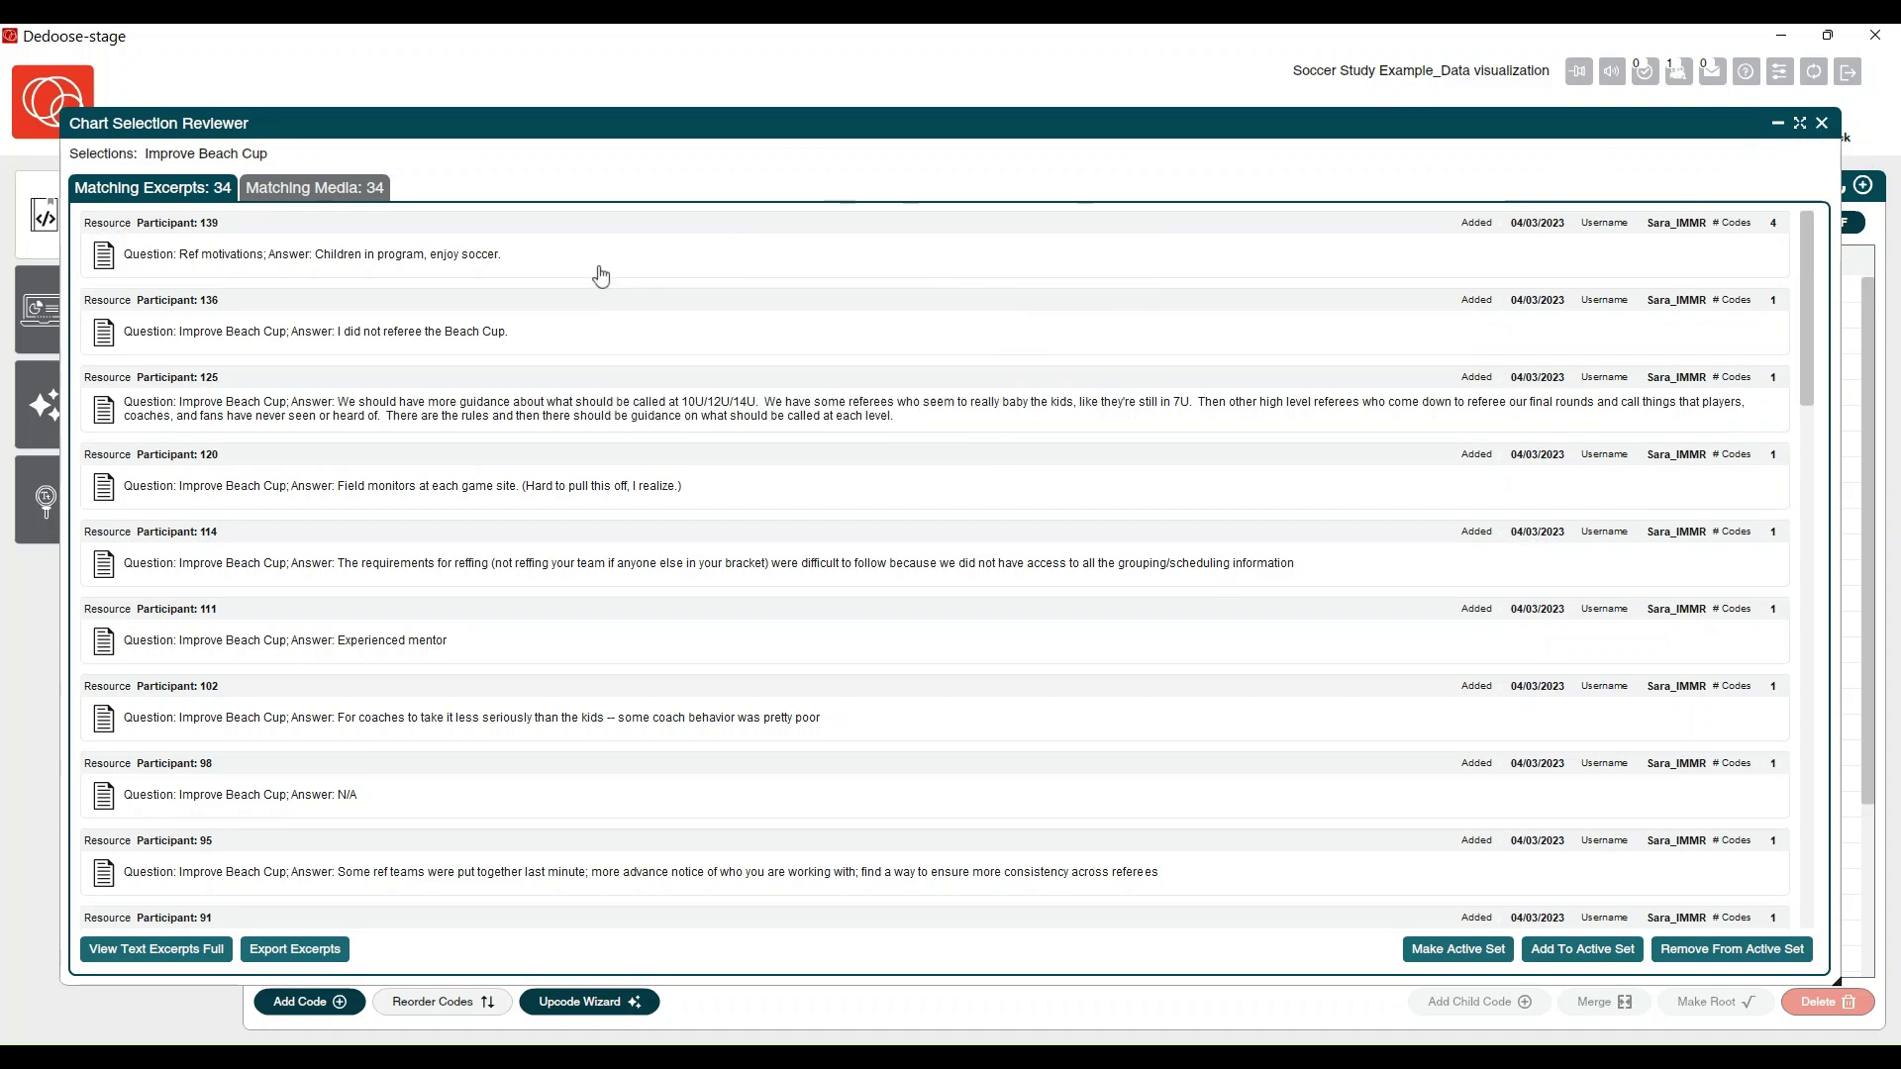
click(599, 272)
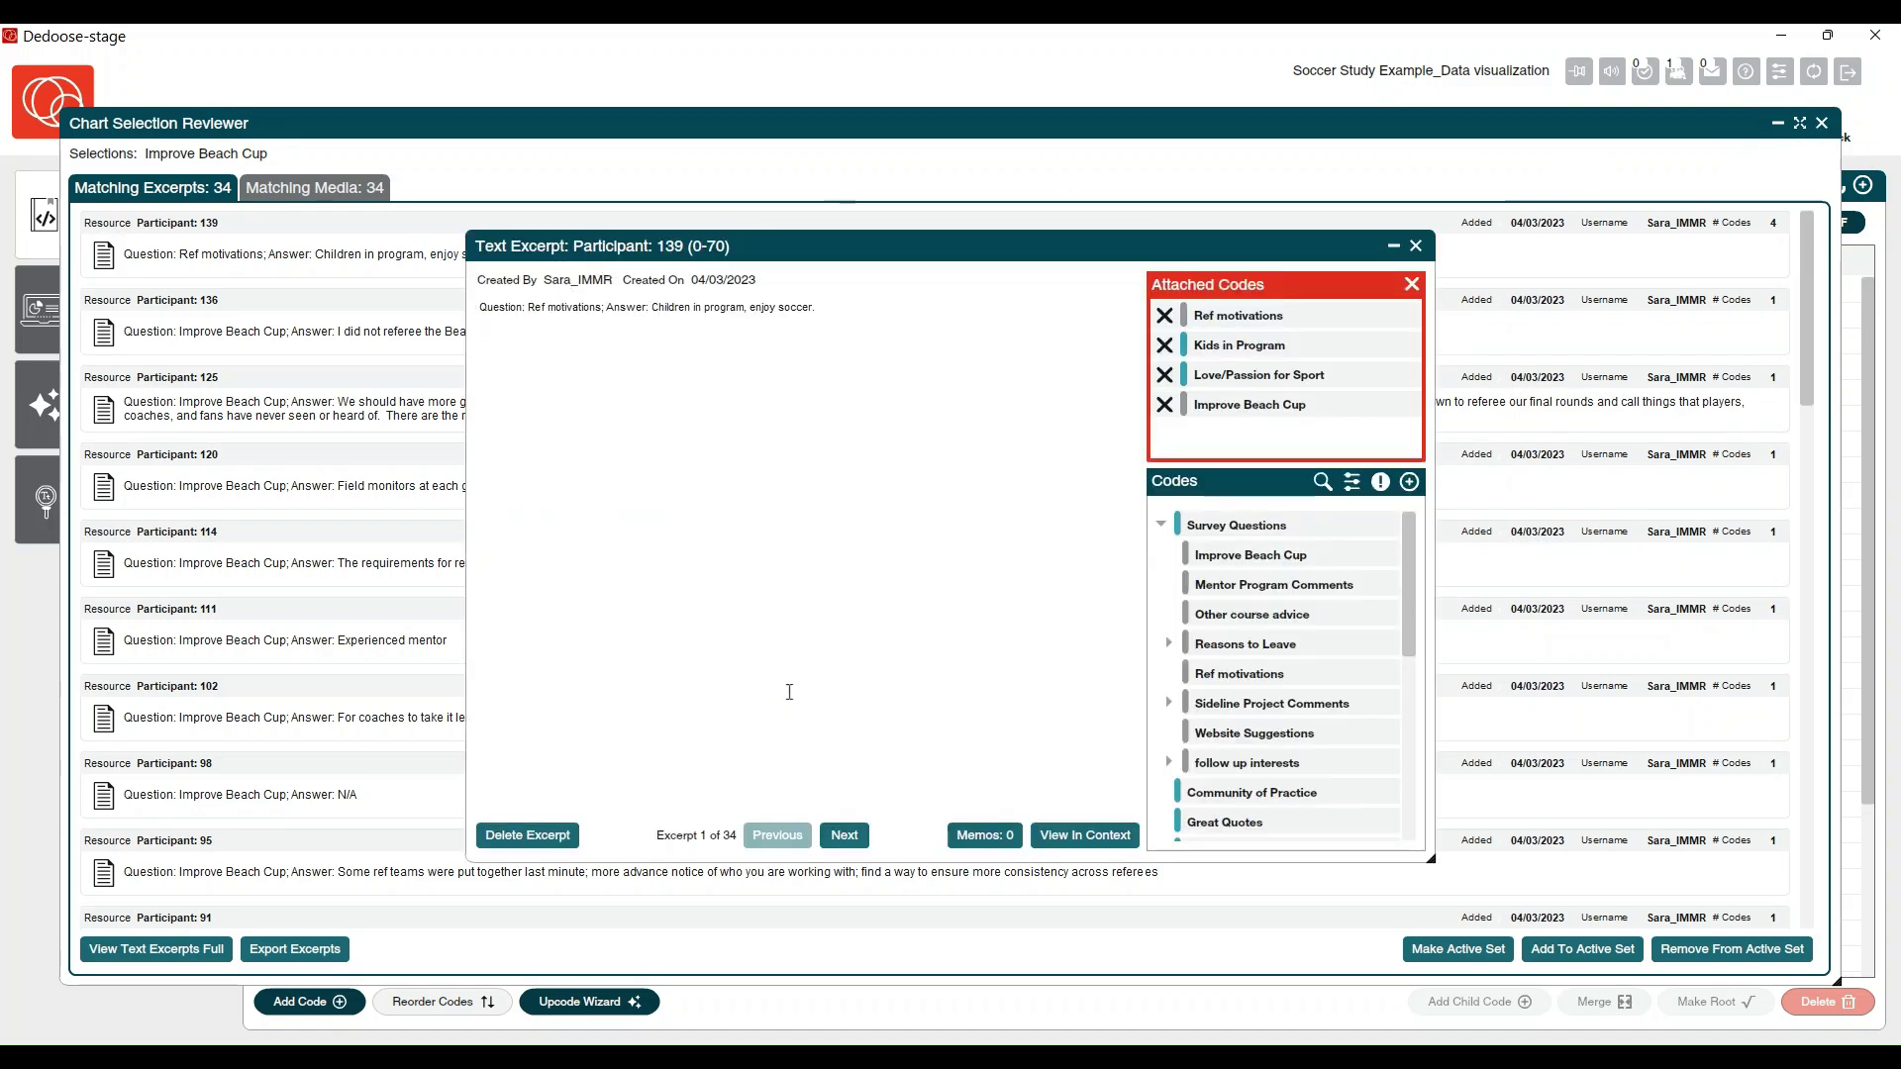
click(845, 836)
click(844, 837)
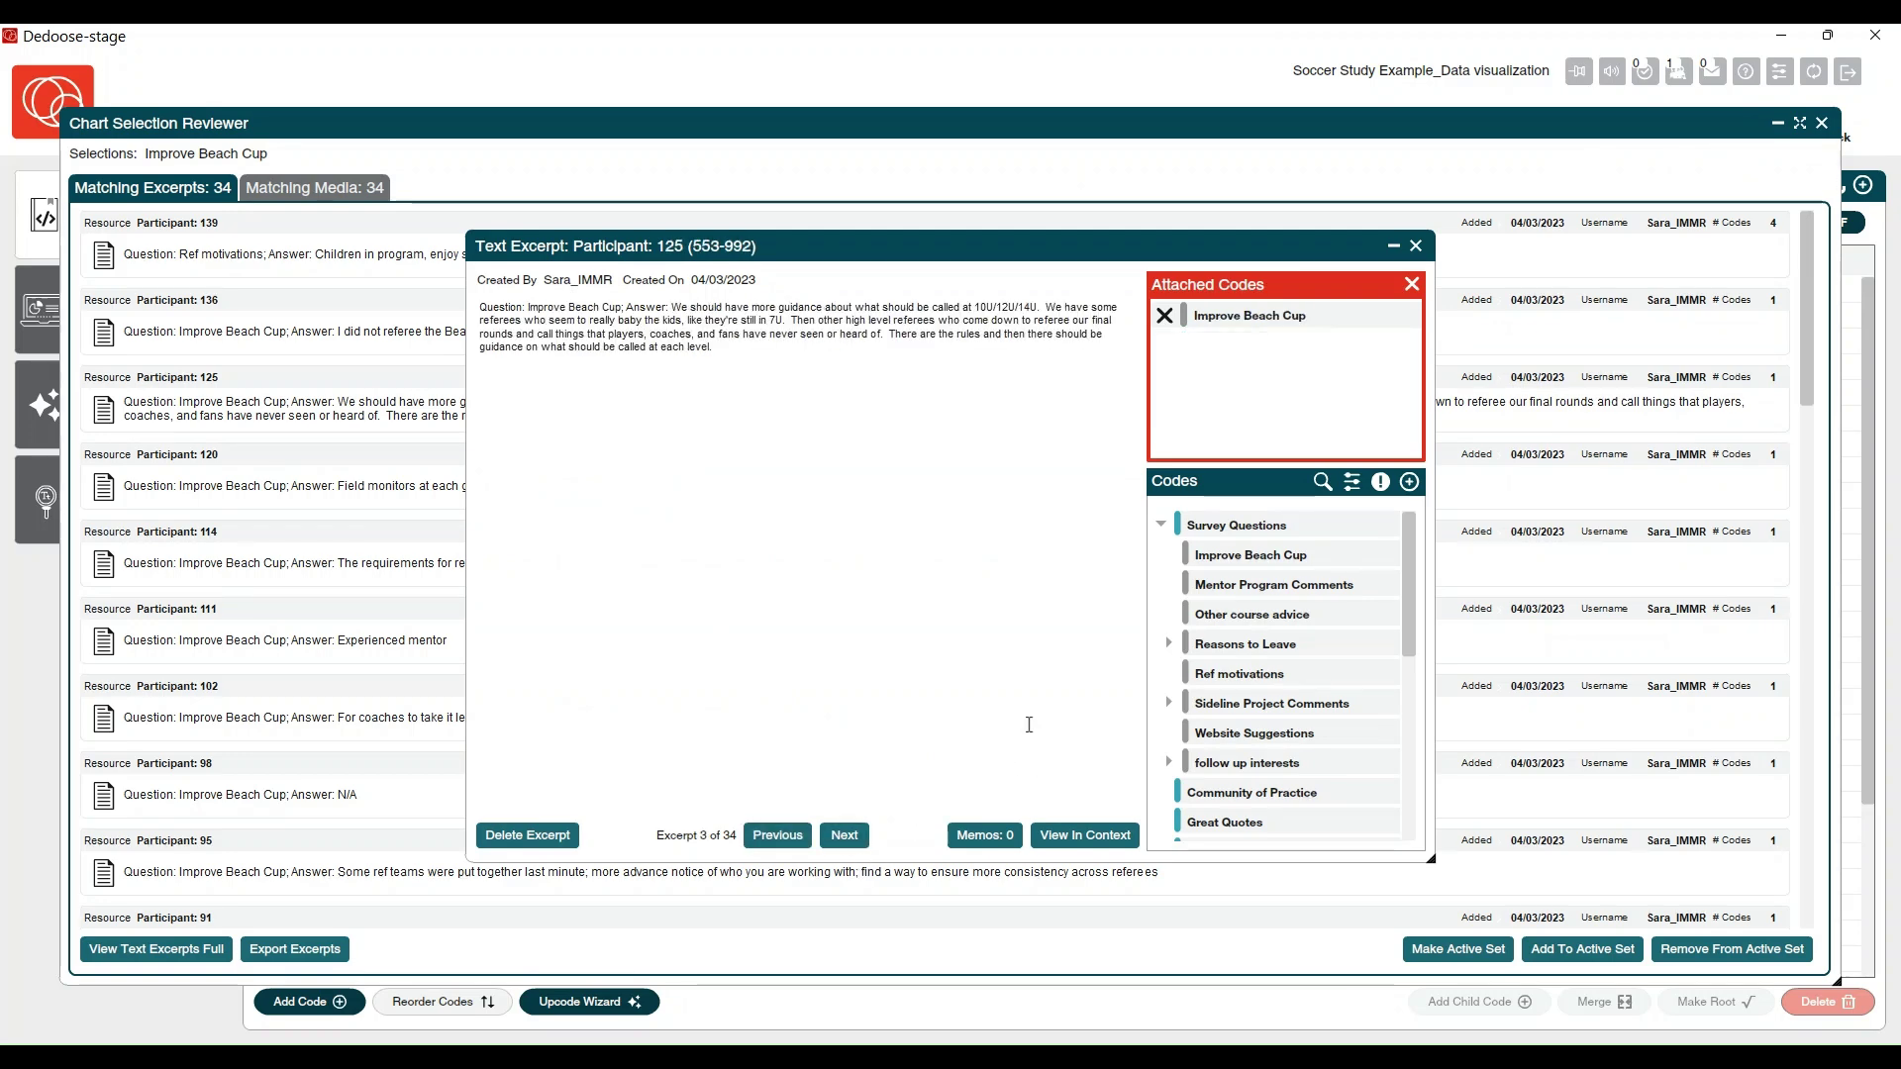
click(1415, 246)
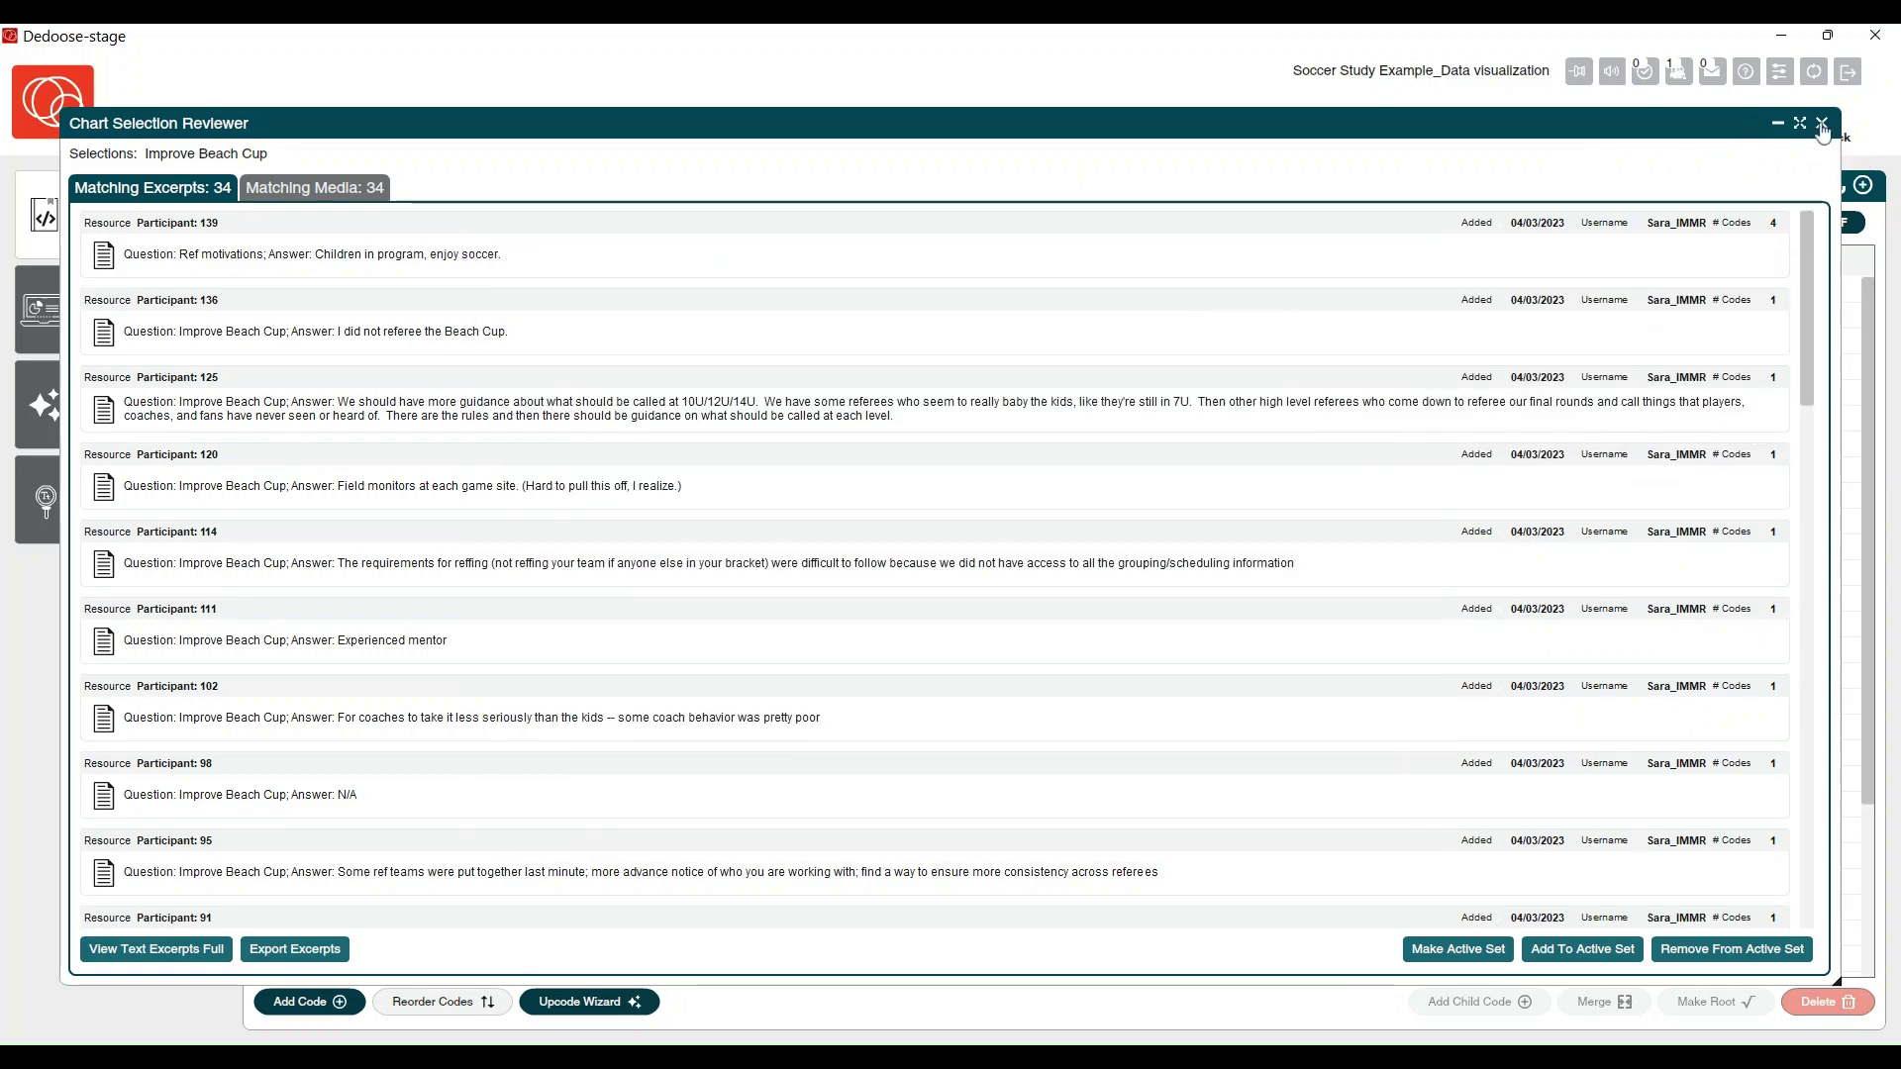
click(1822, 122)
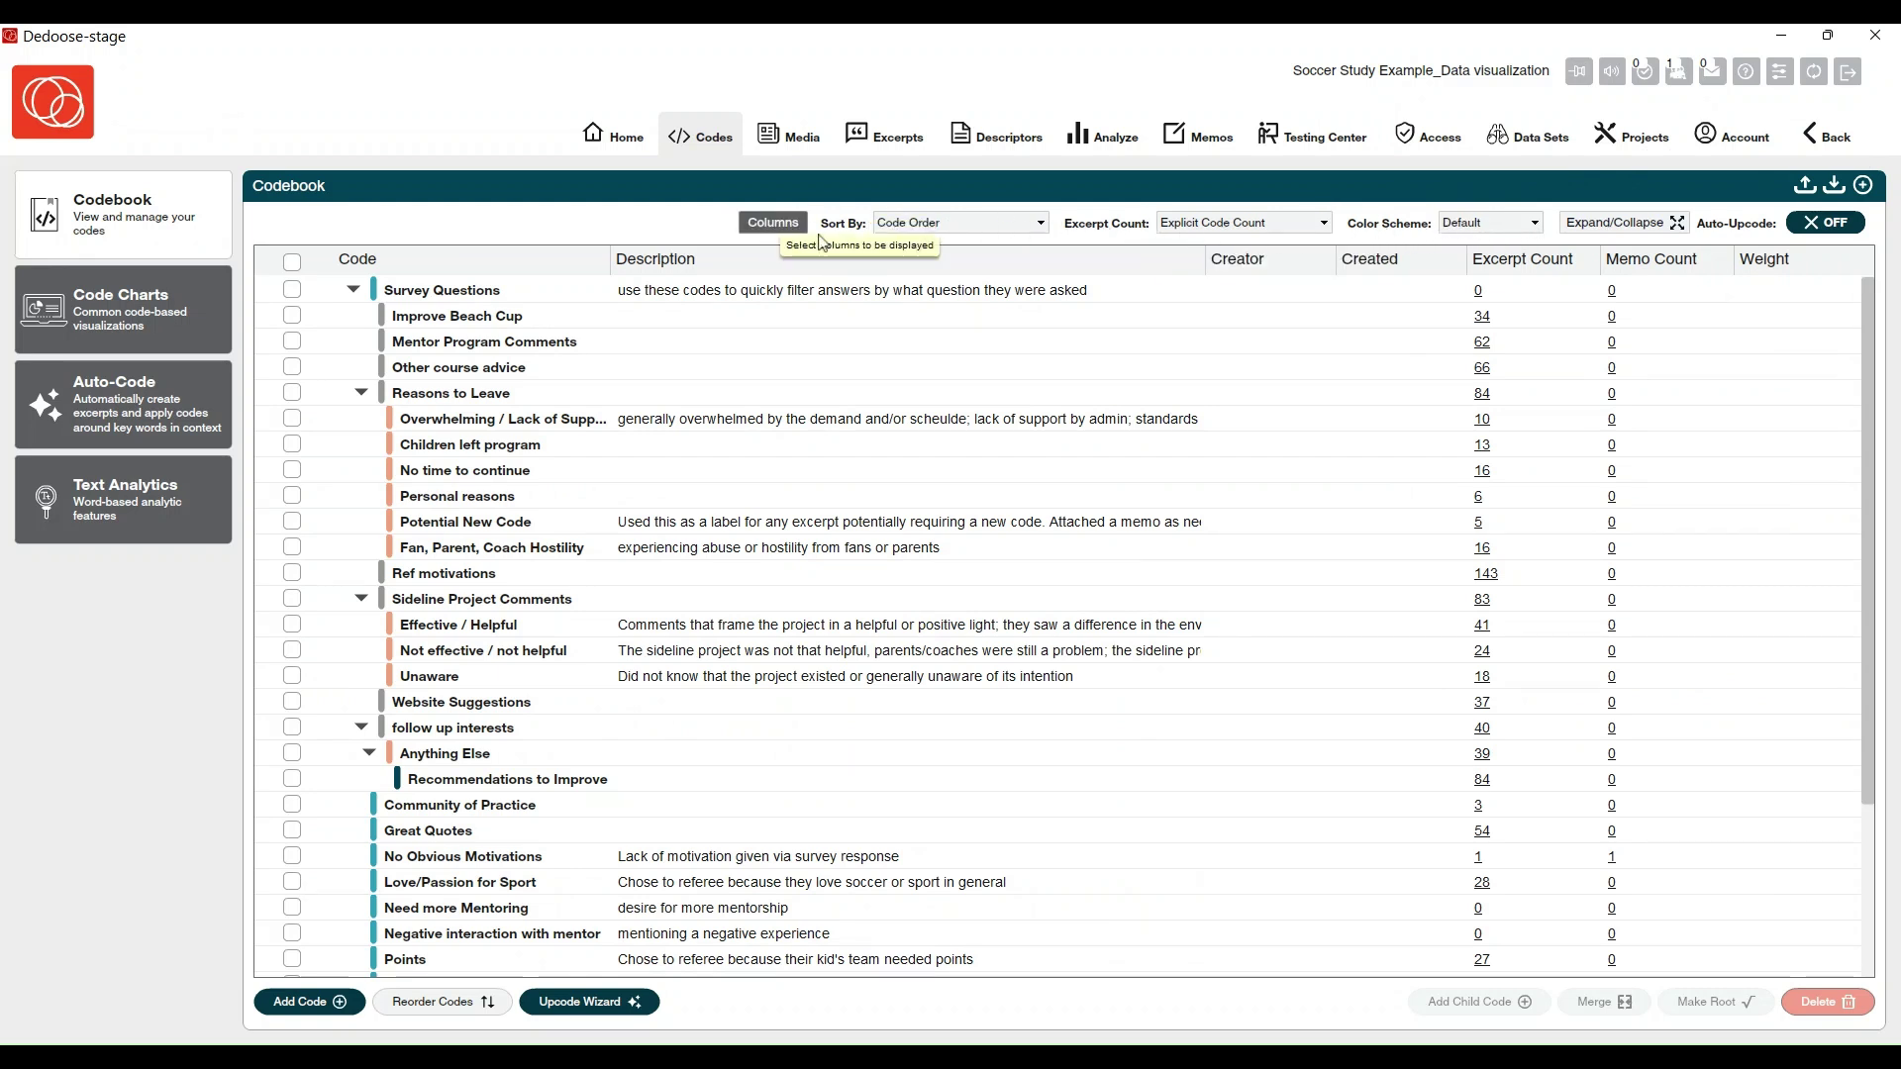
click(994, 225)
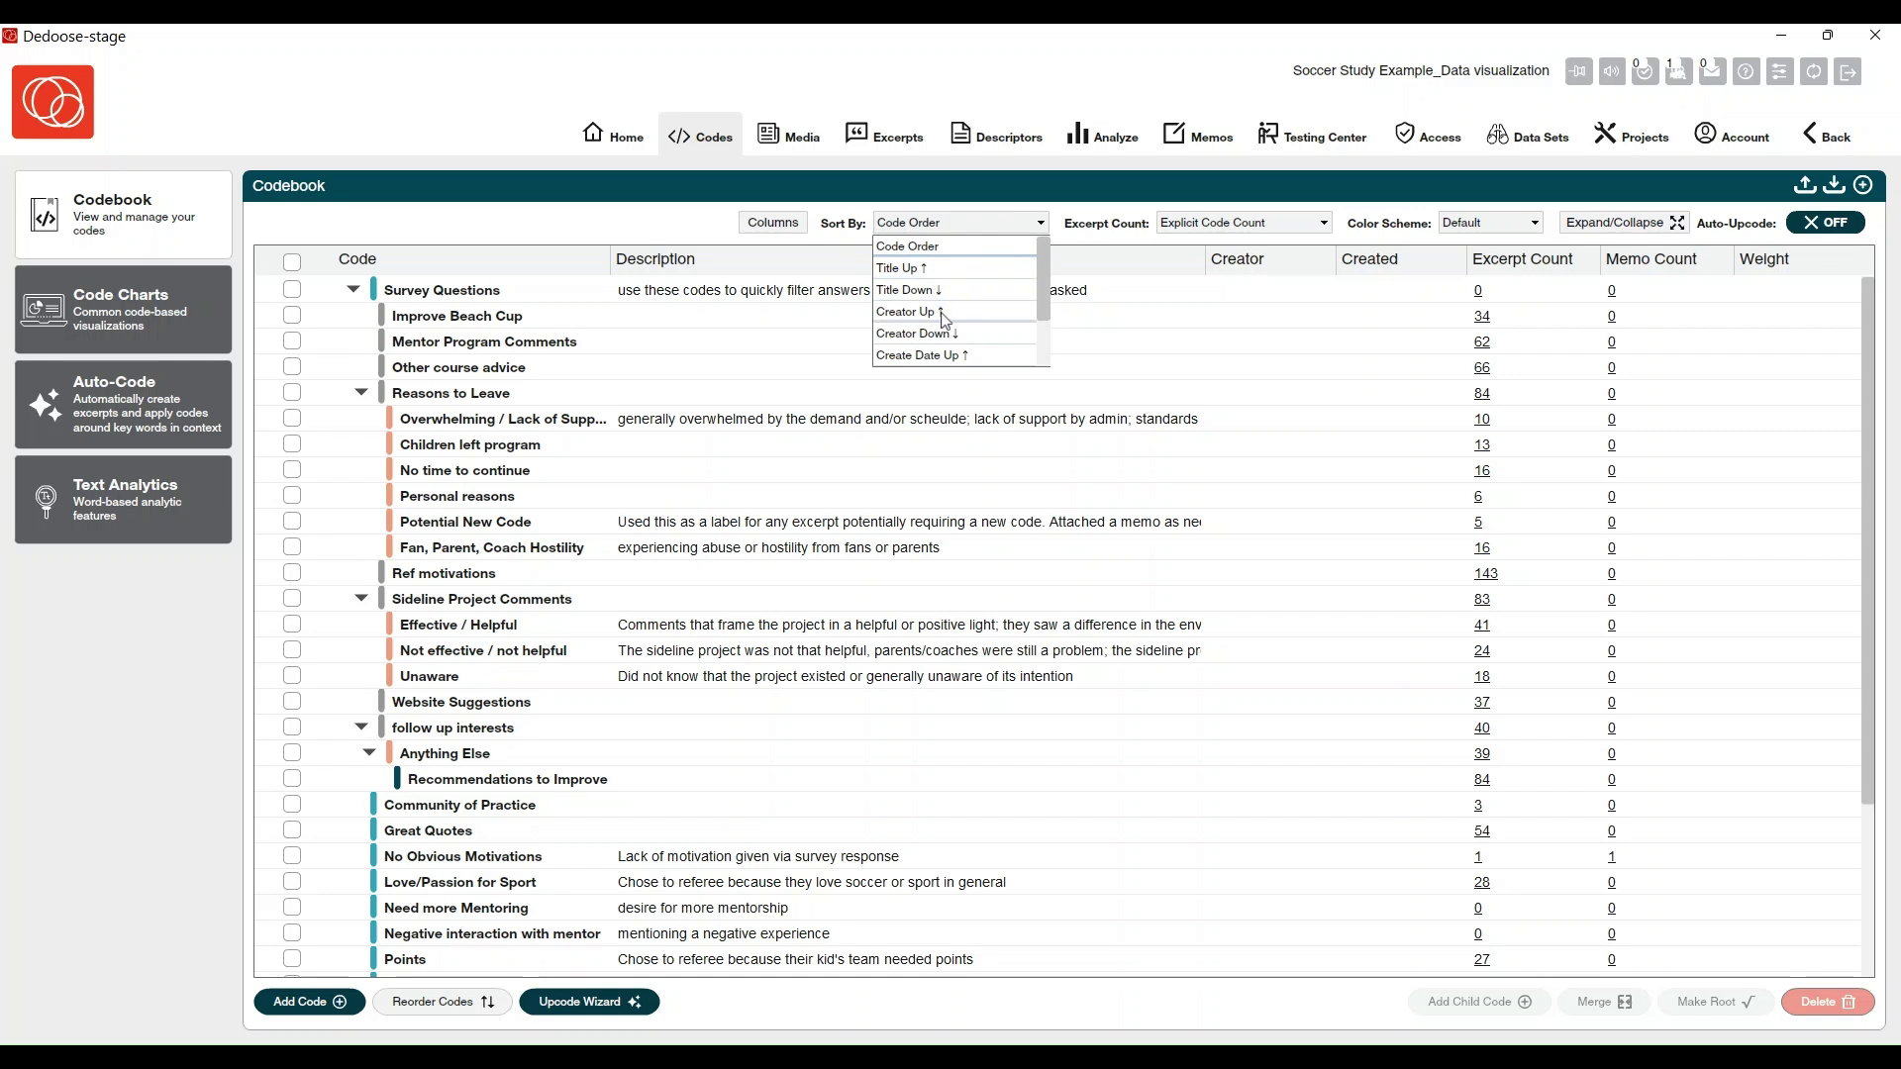
scroll(944, 319, down, 2)
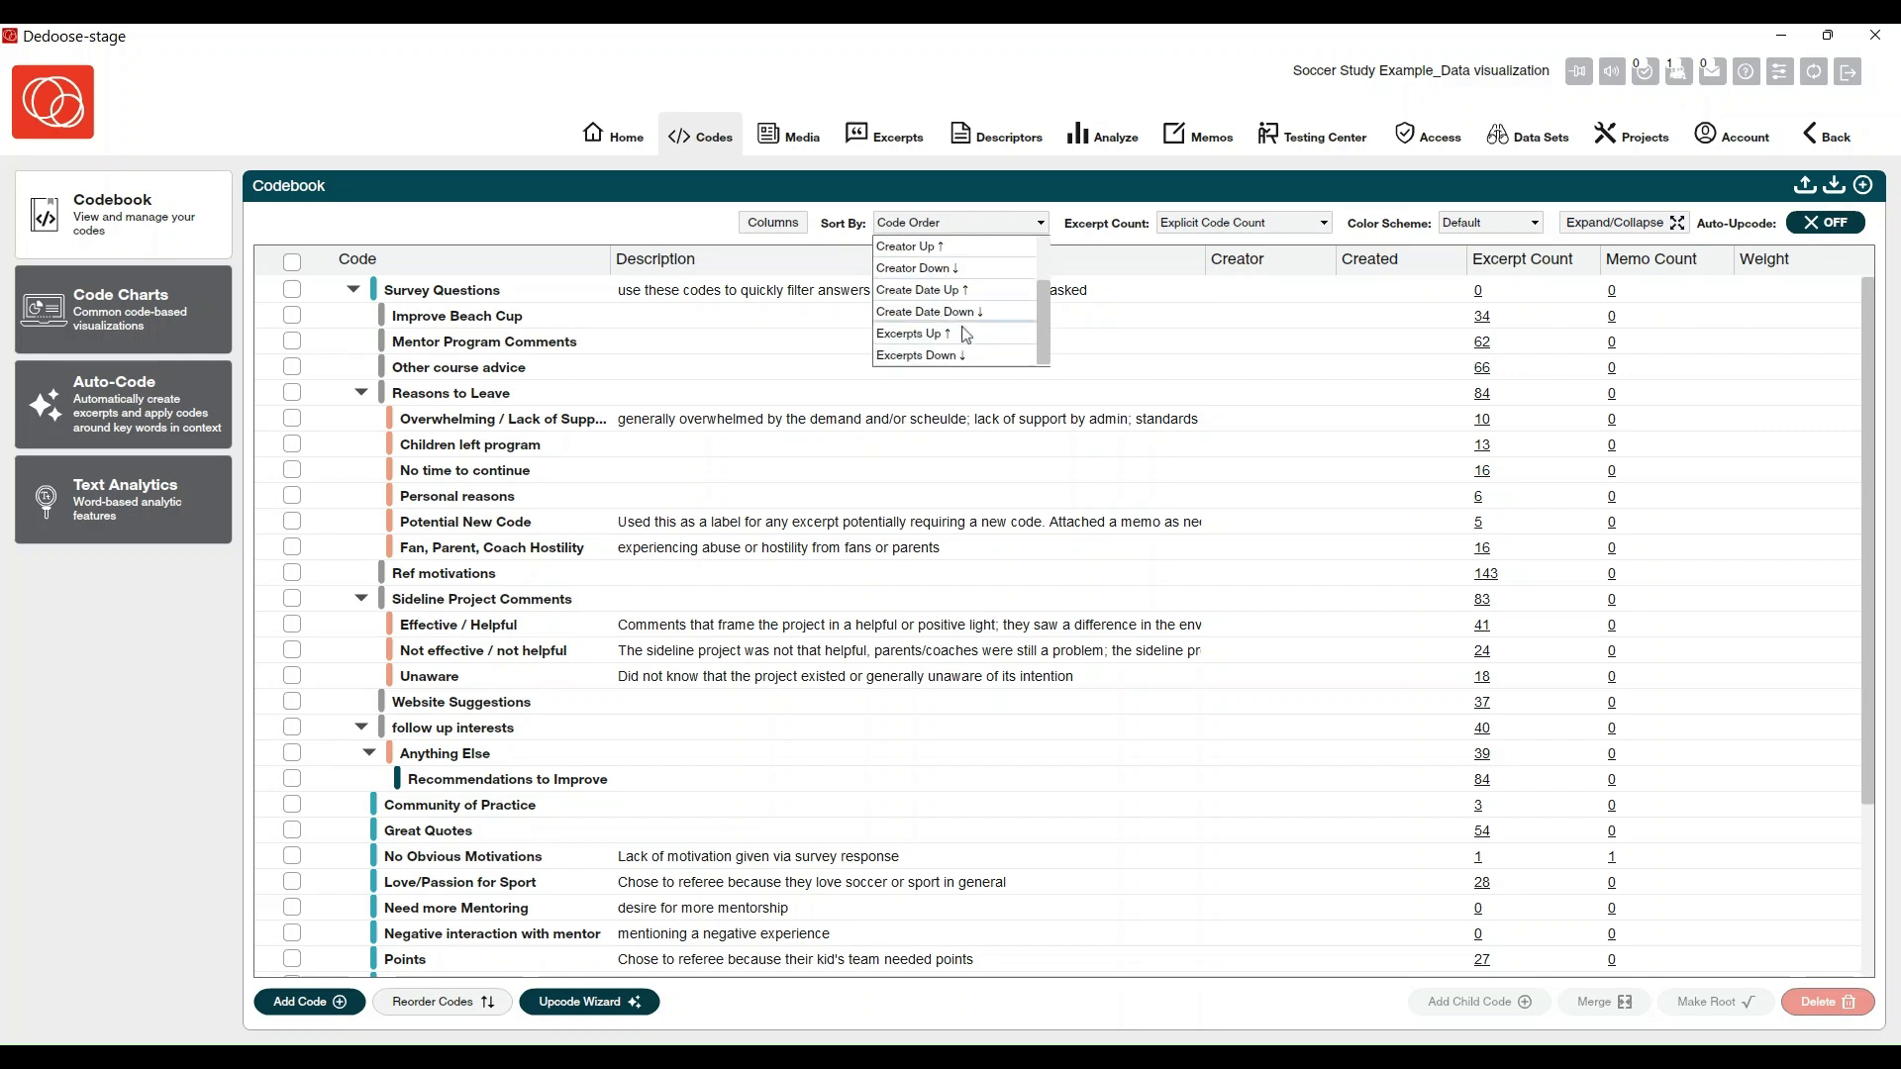
click(1043, 226)
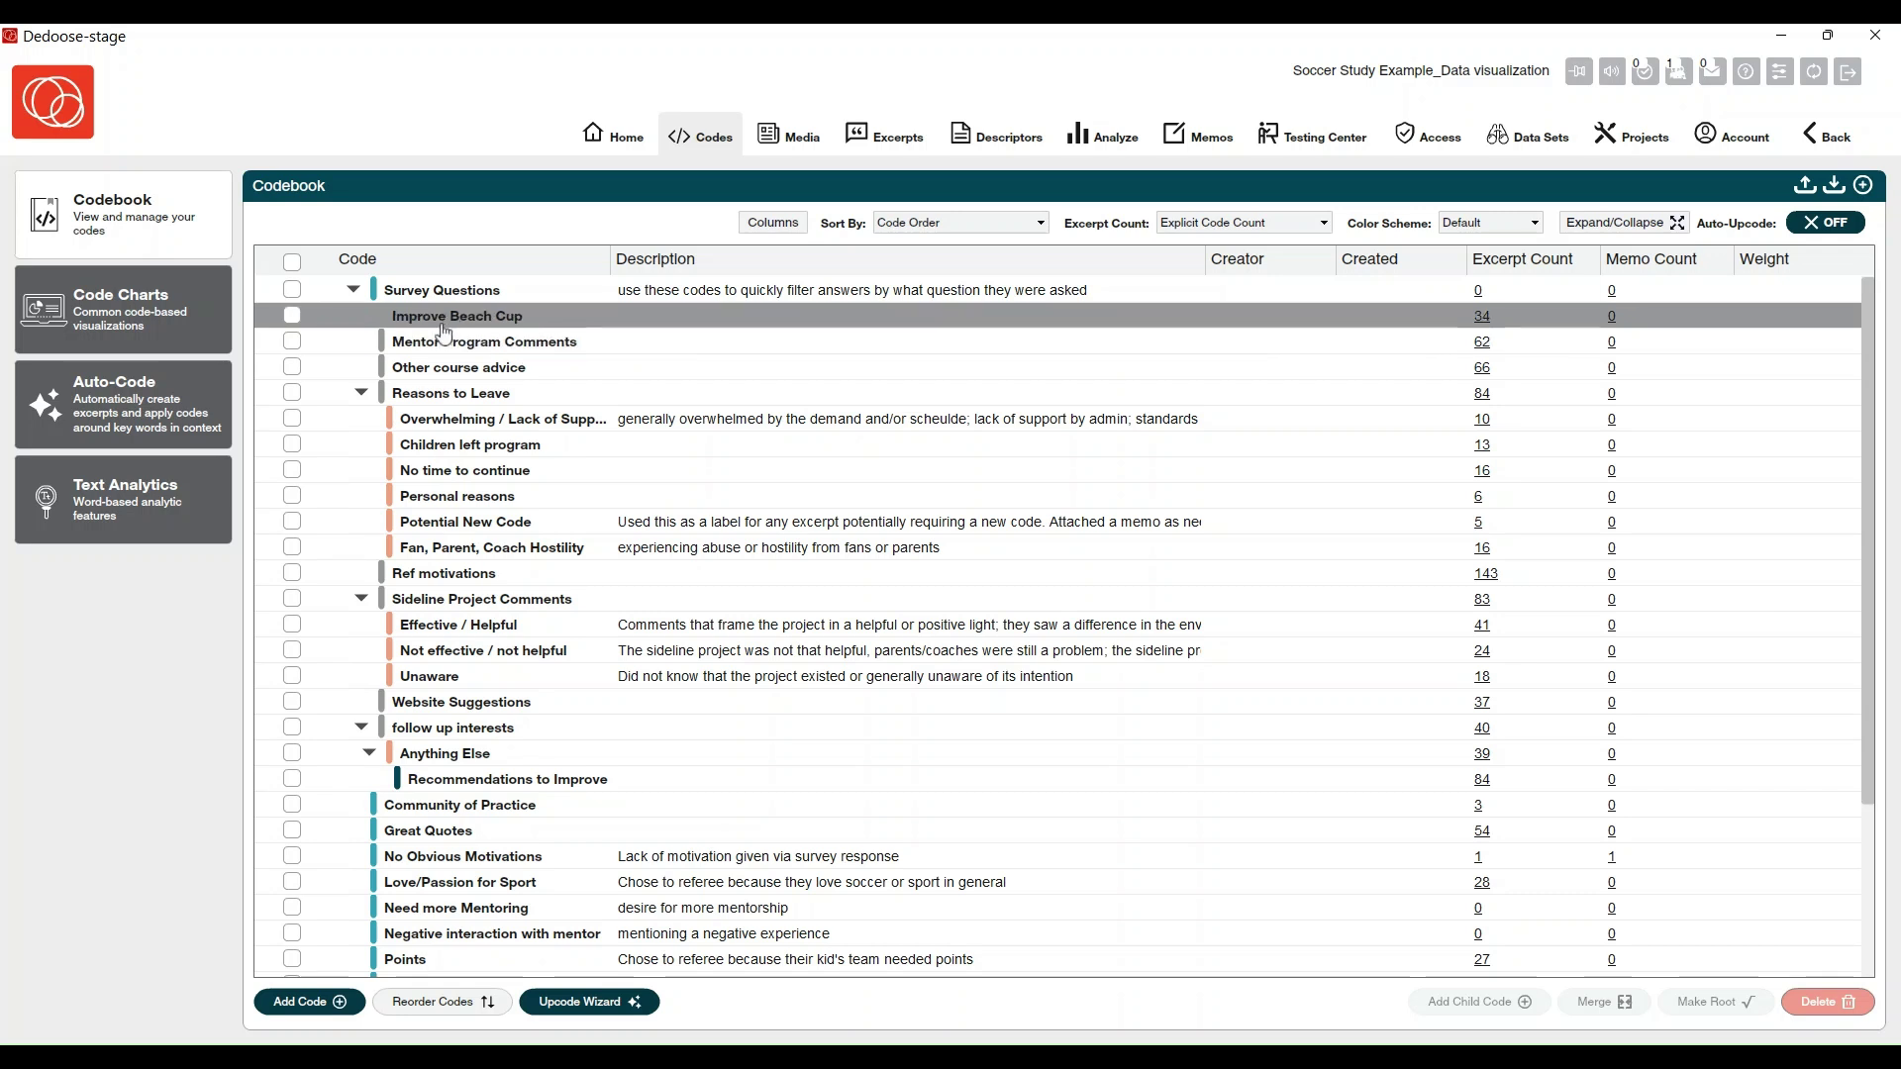
click(1261, 228)
click(1242, 271)
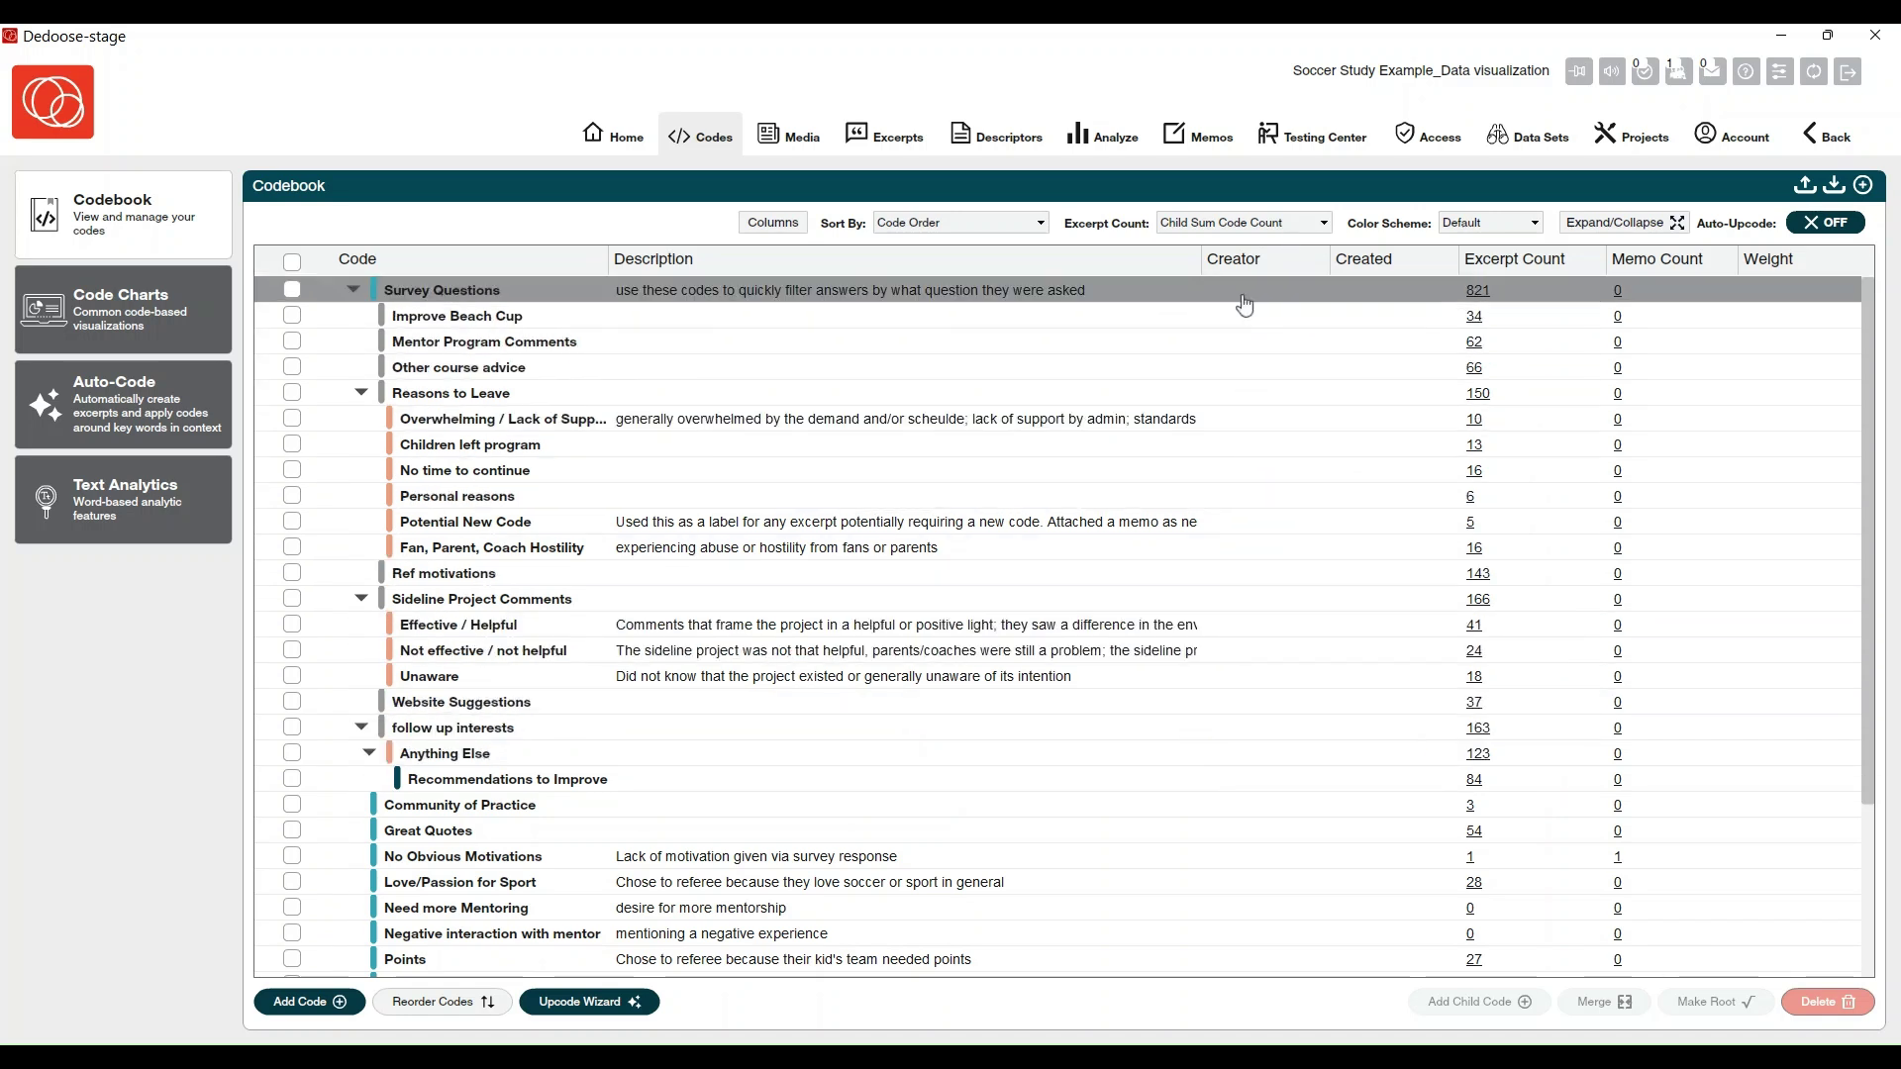
click(1243, 224)
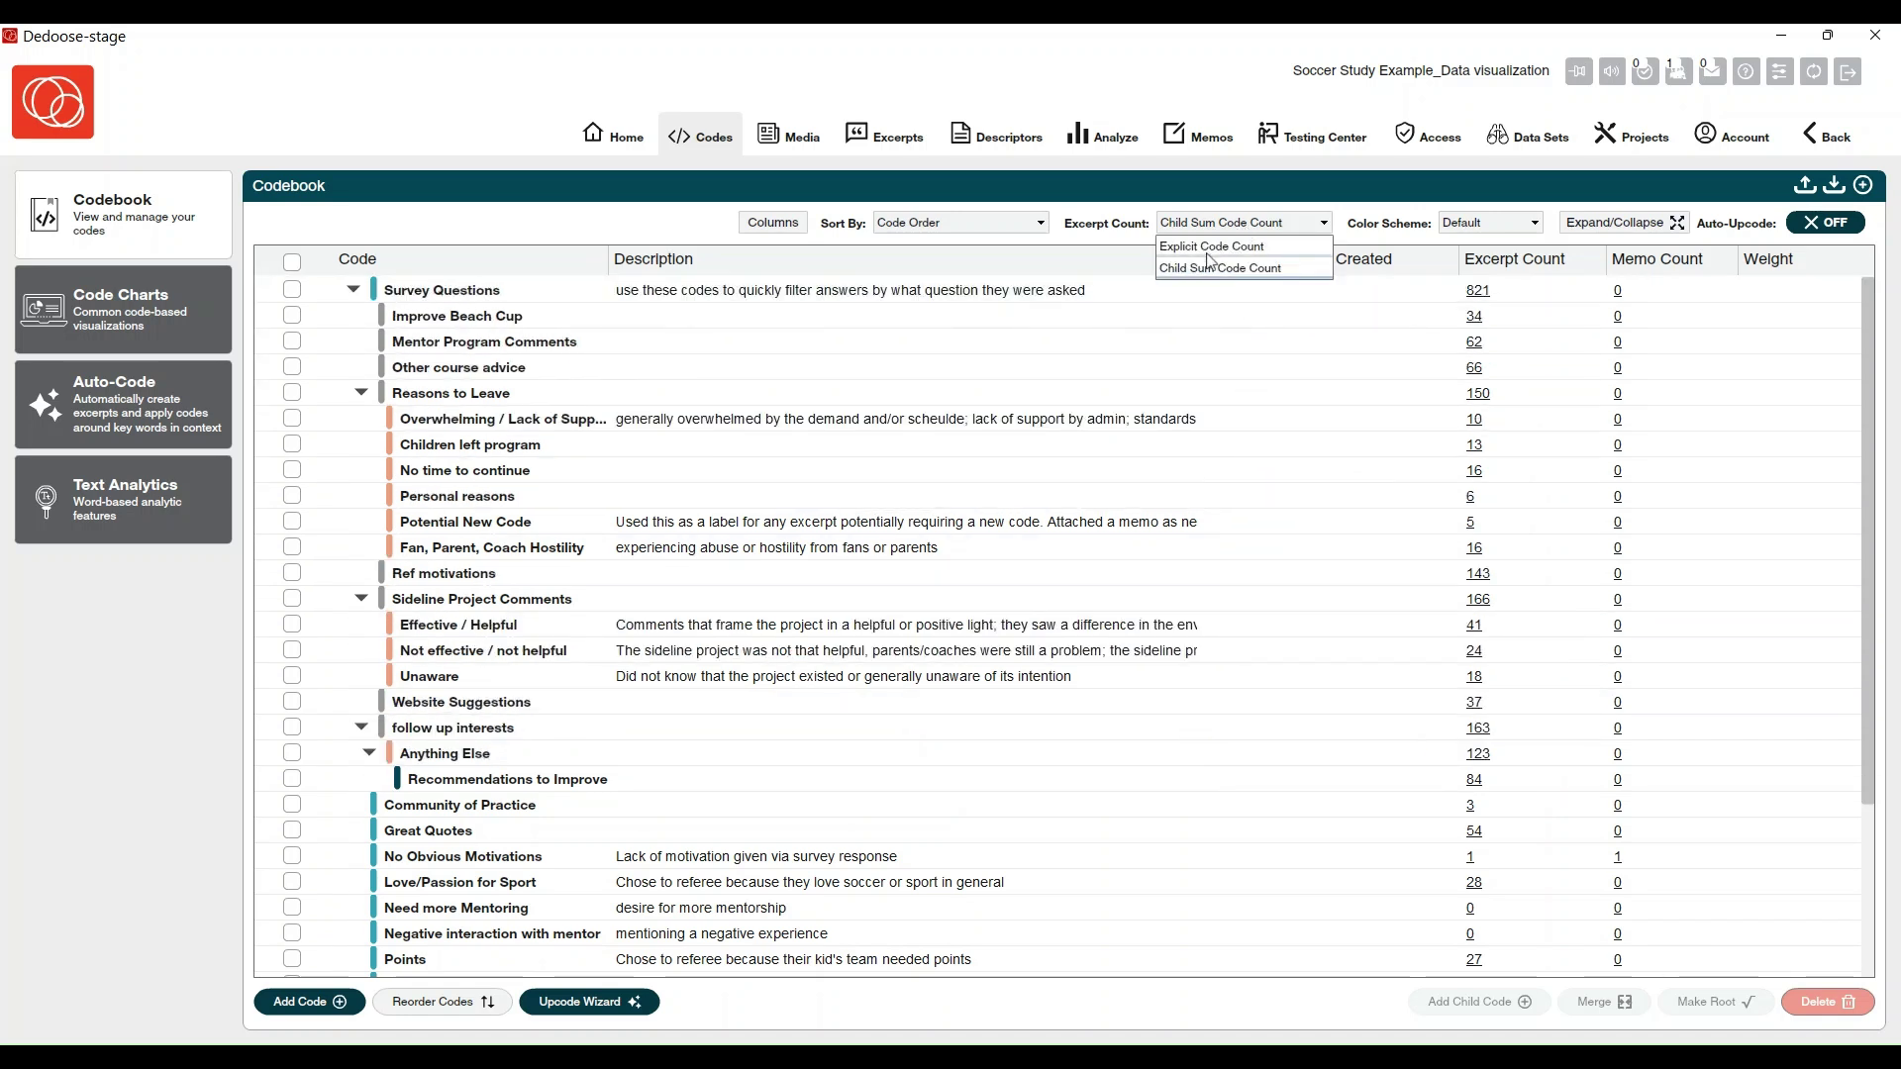
click(1215, 248)
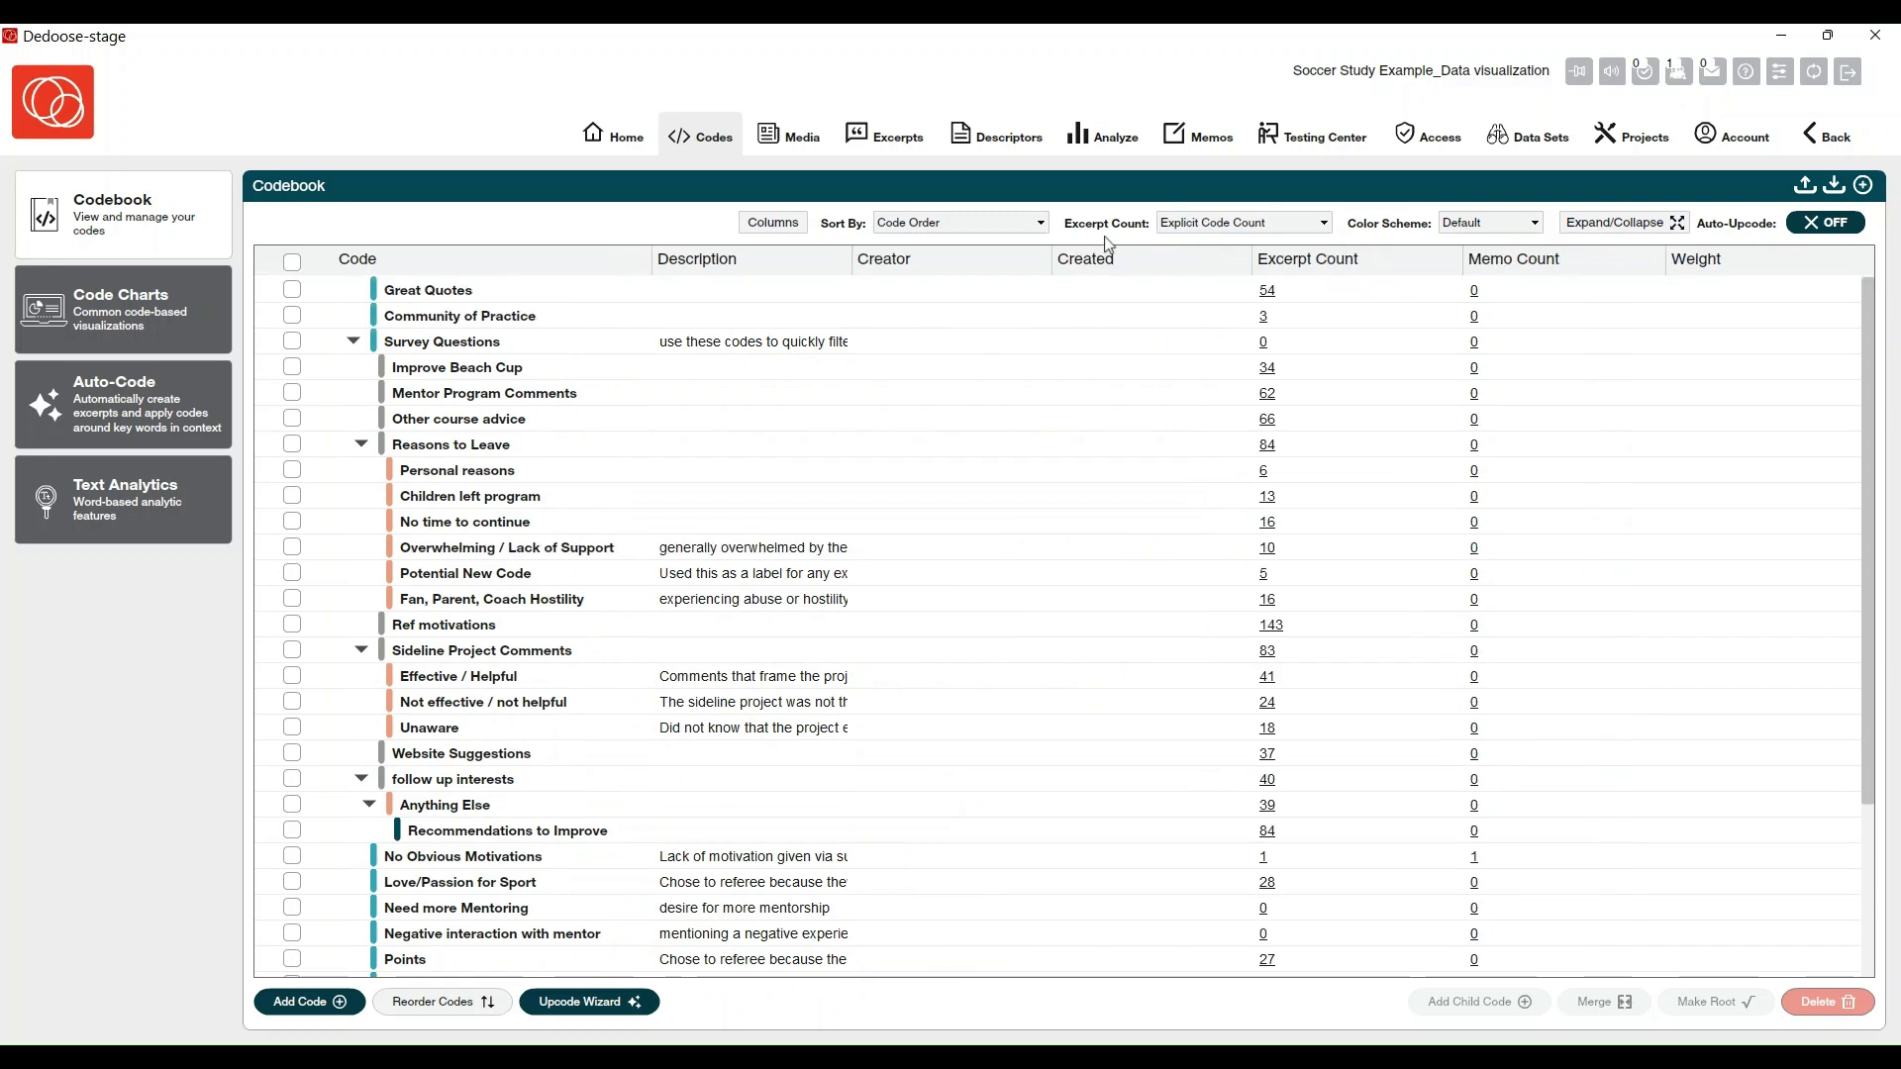
click(1514, 233)
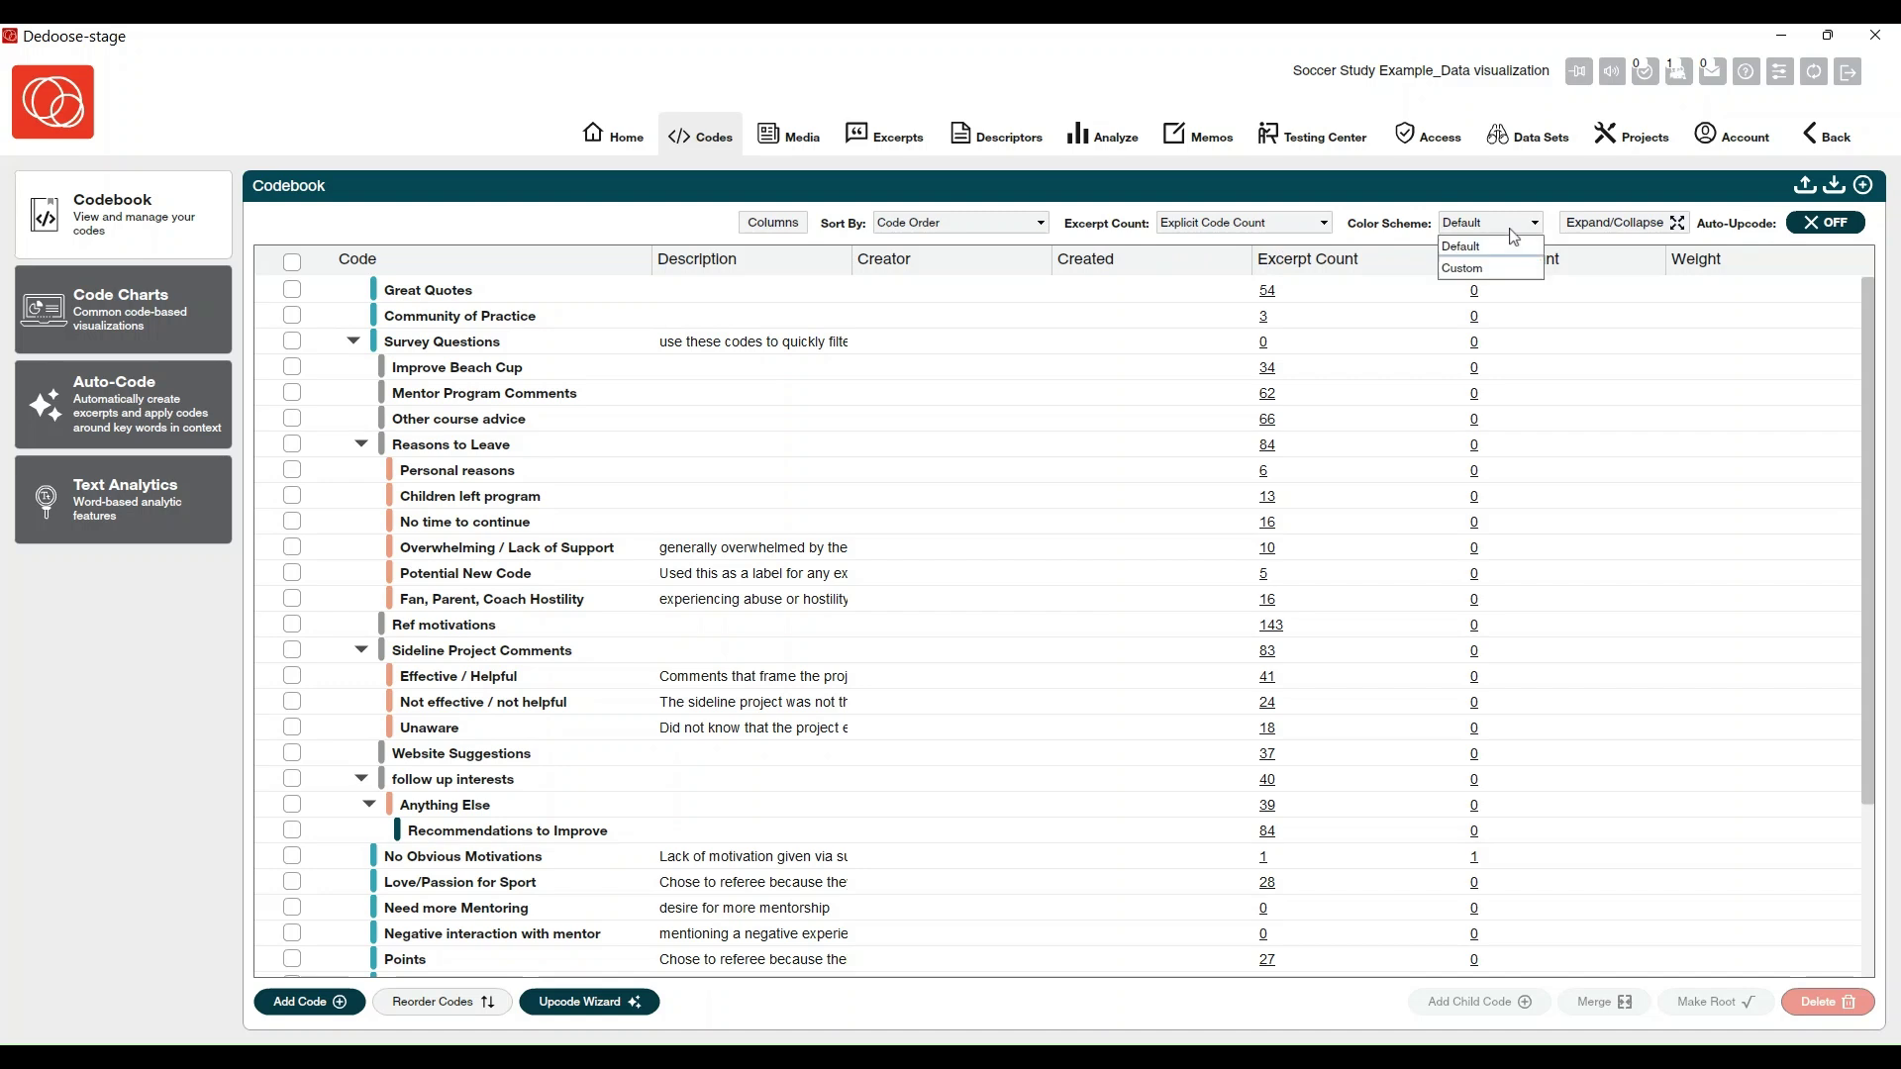
click(1466, 273)
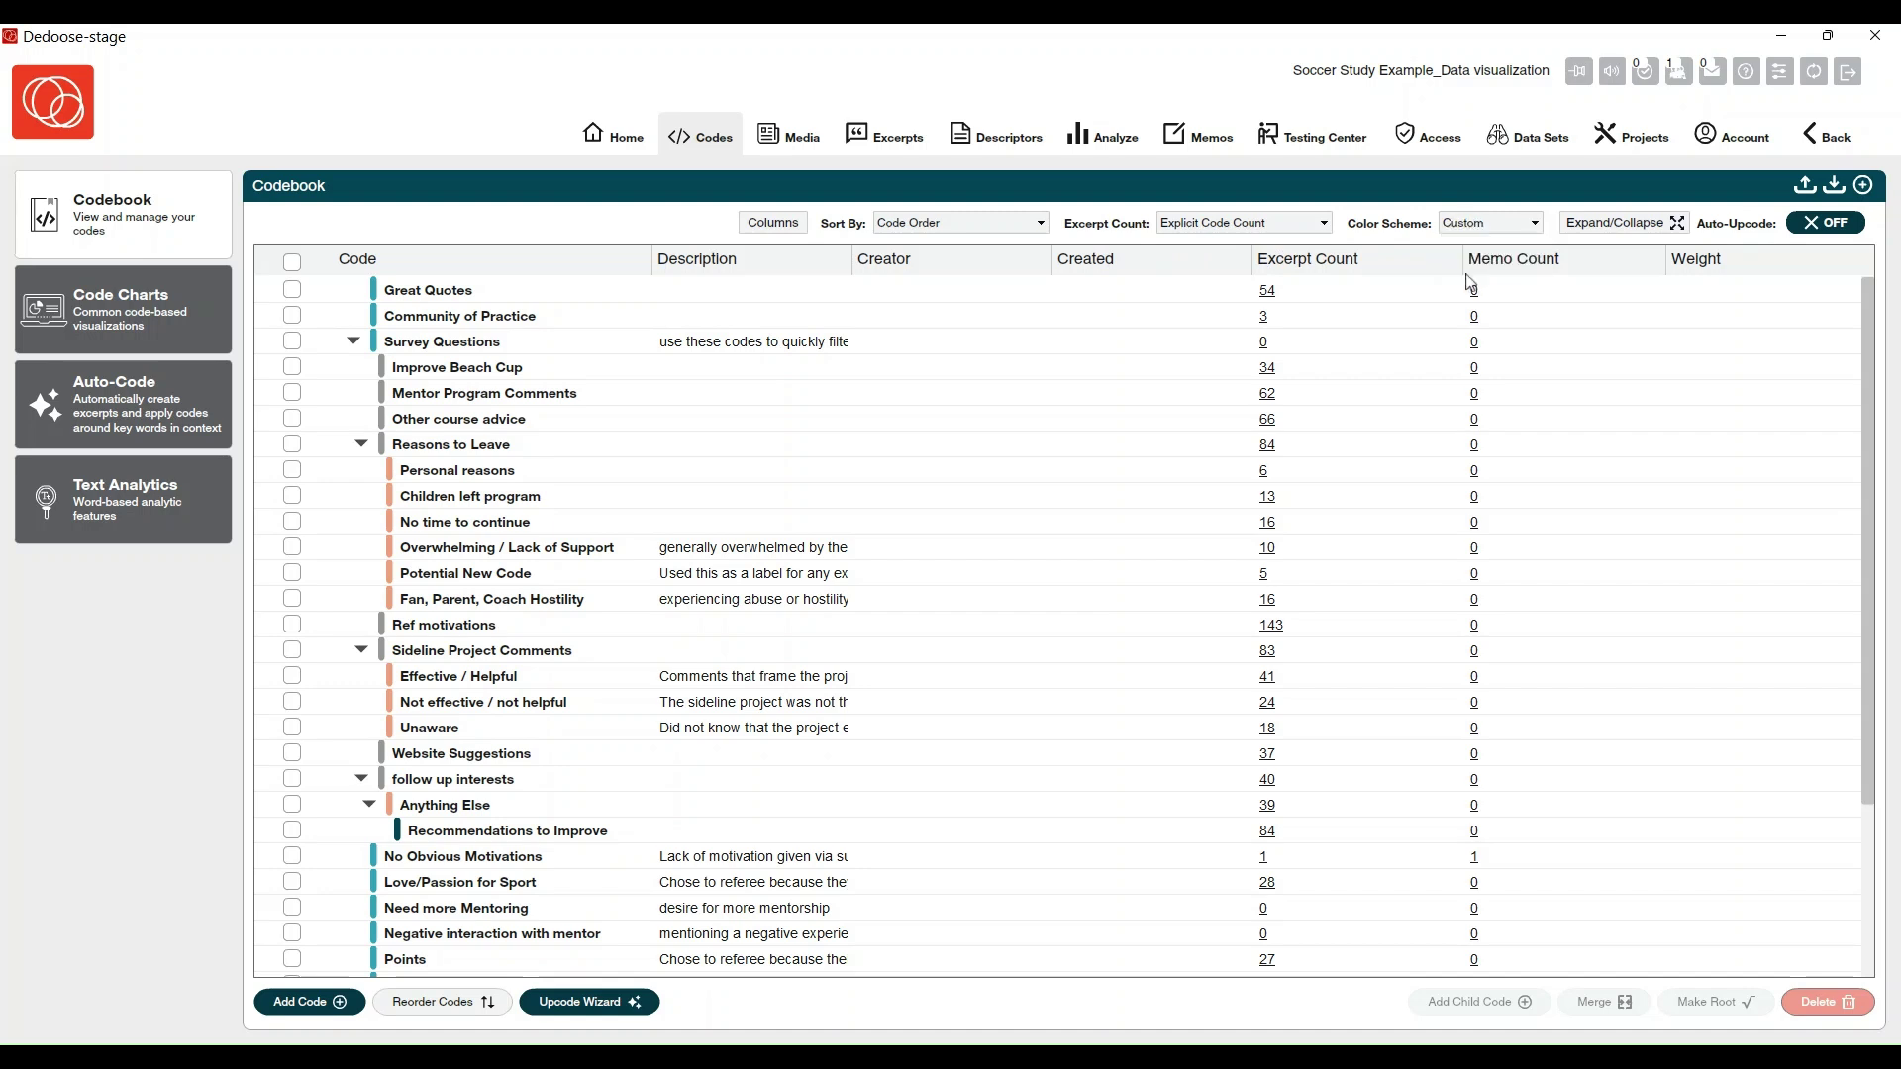
click(1480, 223)
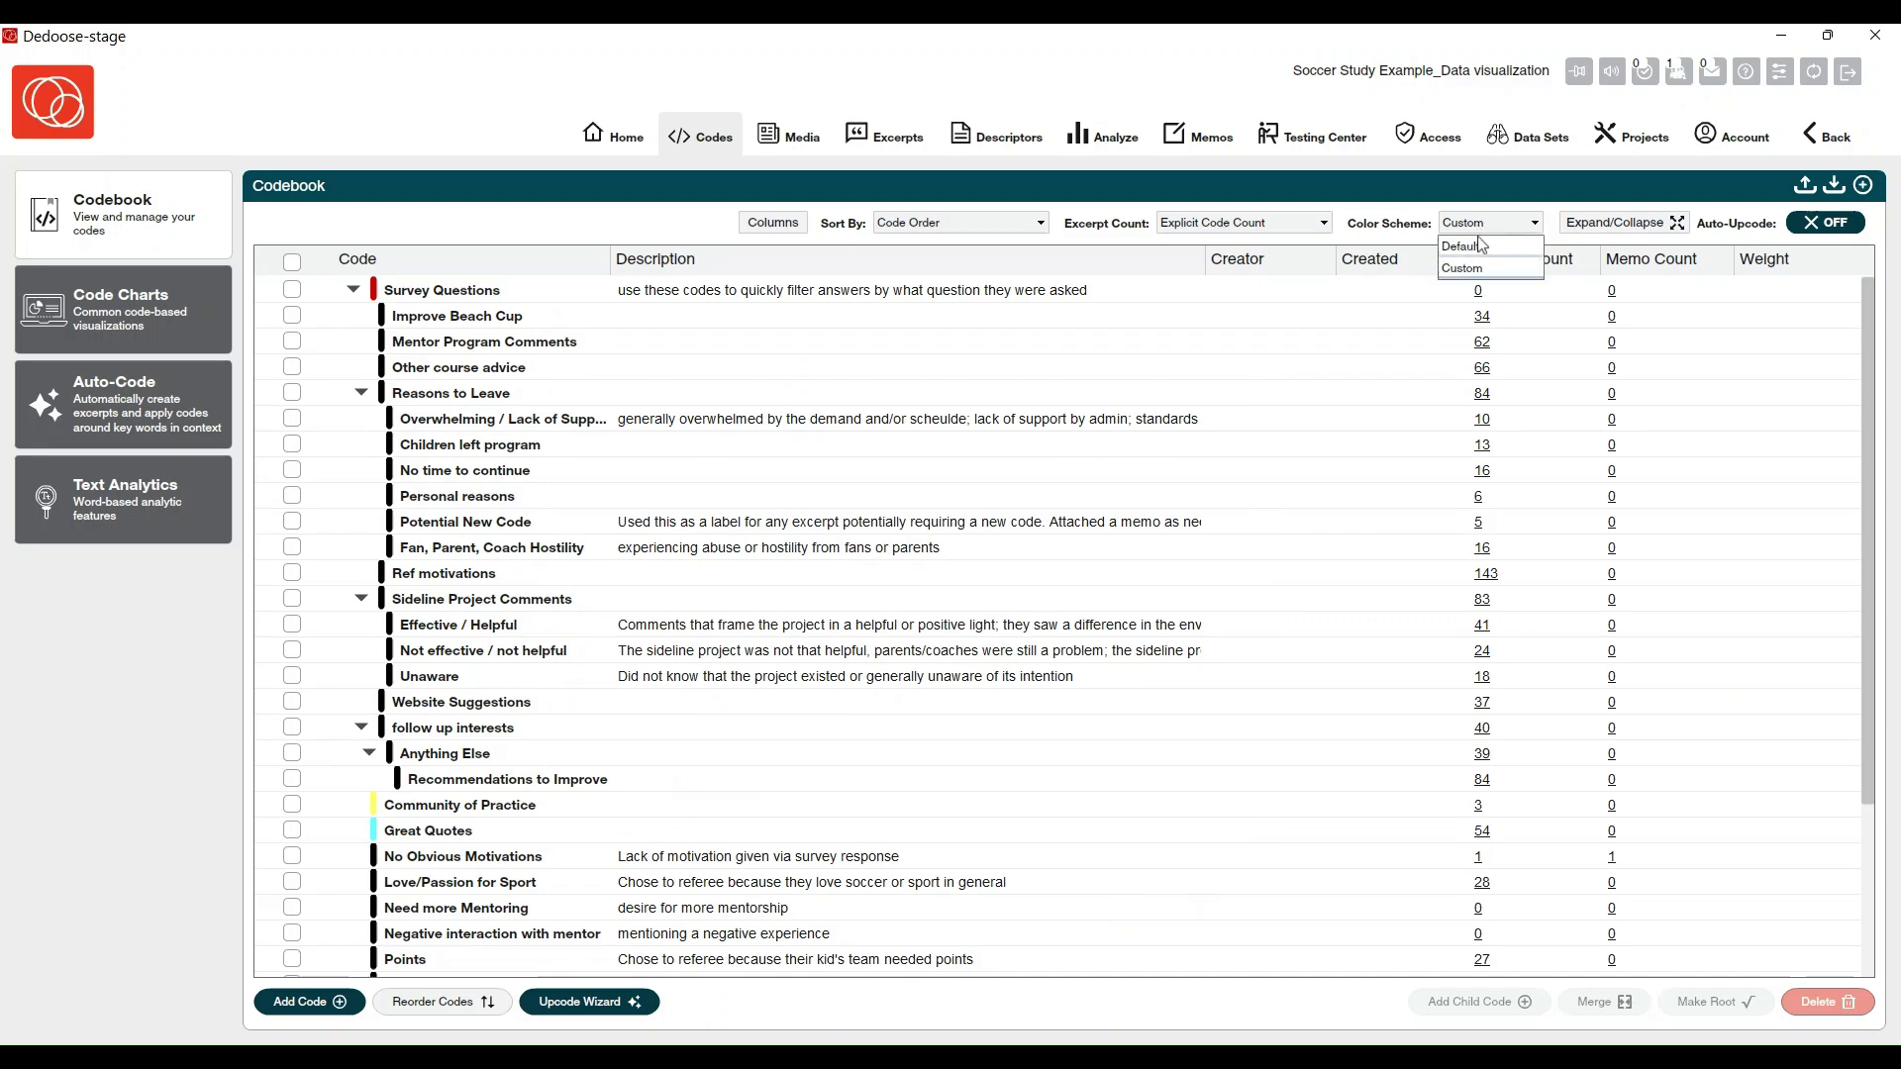
click(1480, 245)
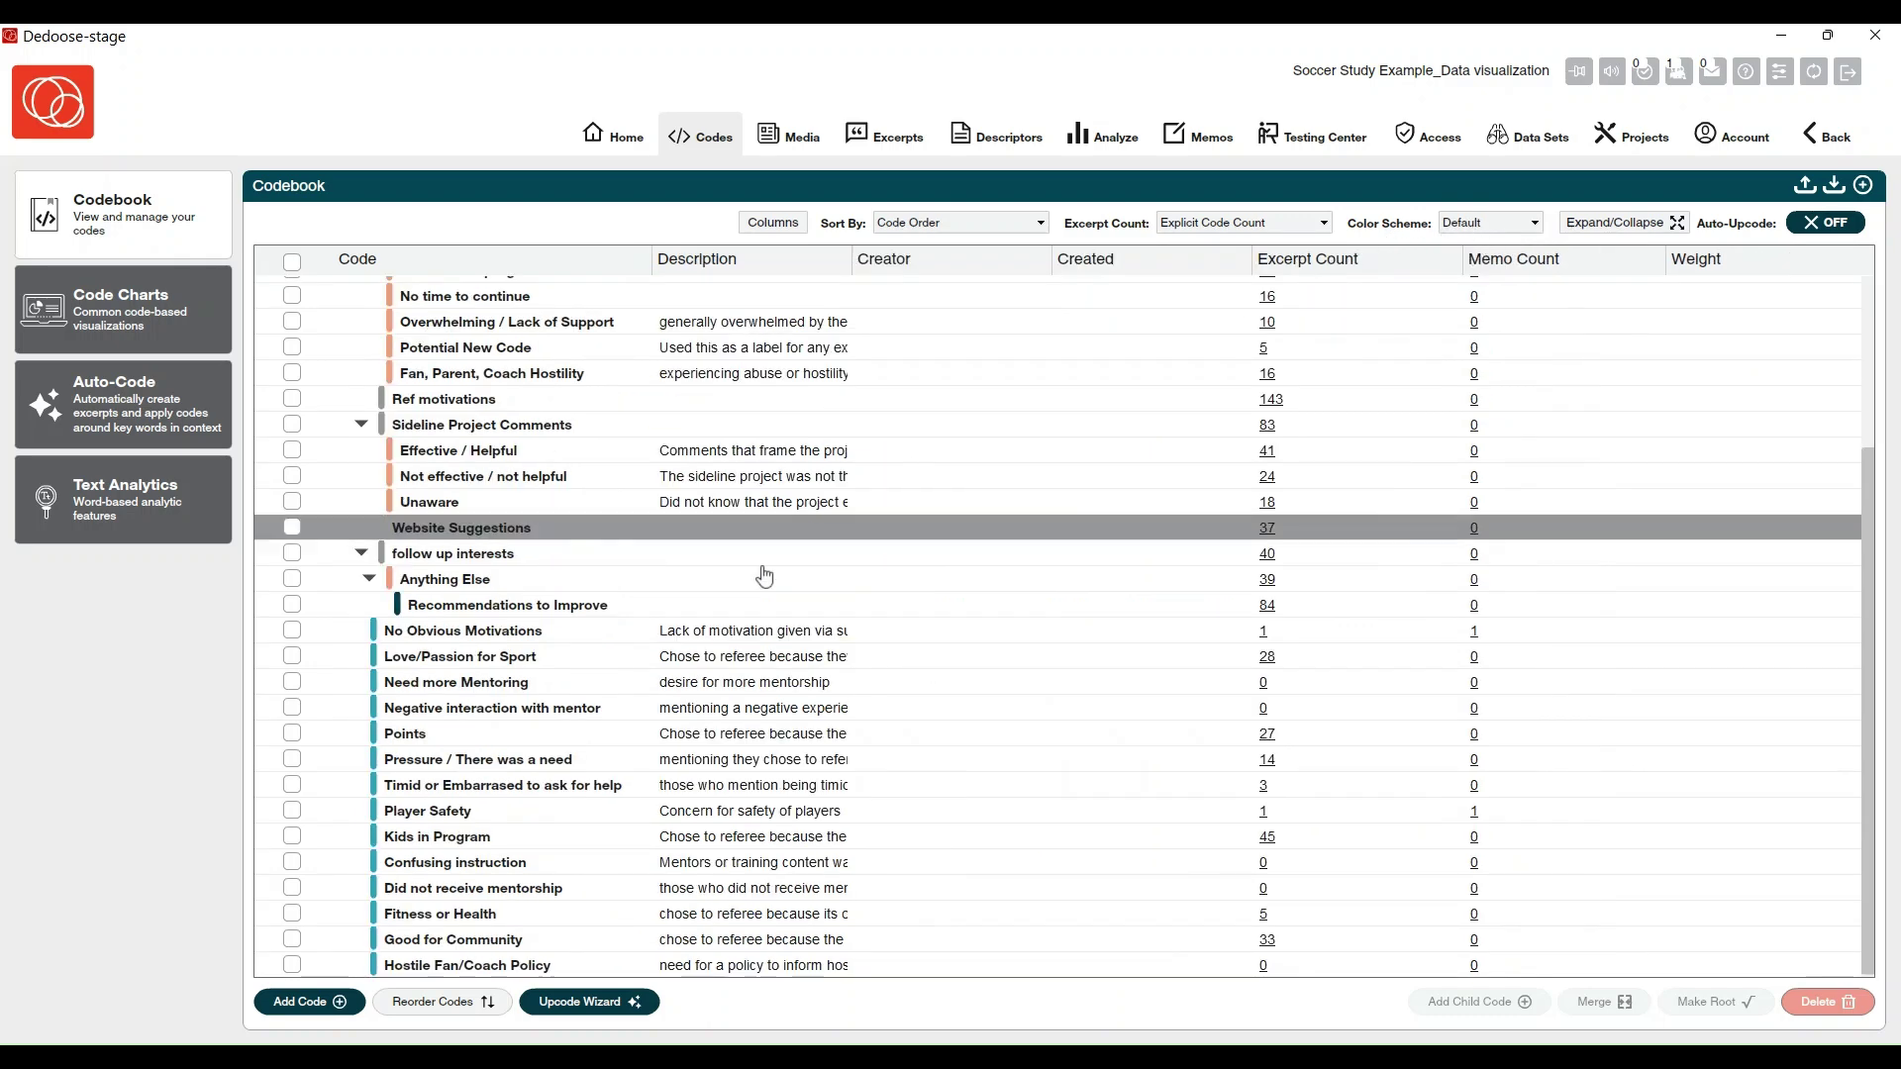
scroll(764, 575, up, 3)
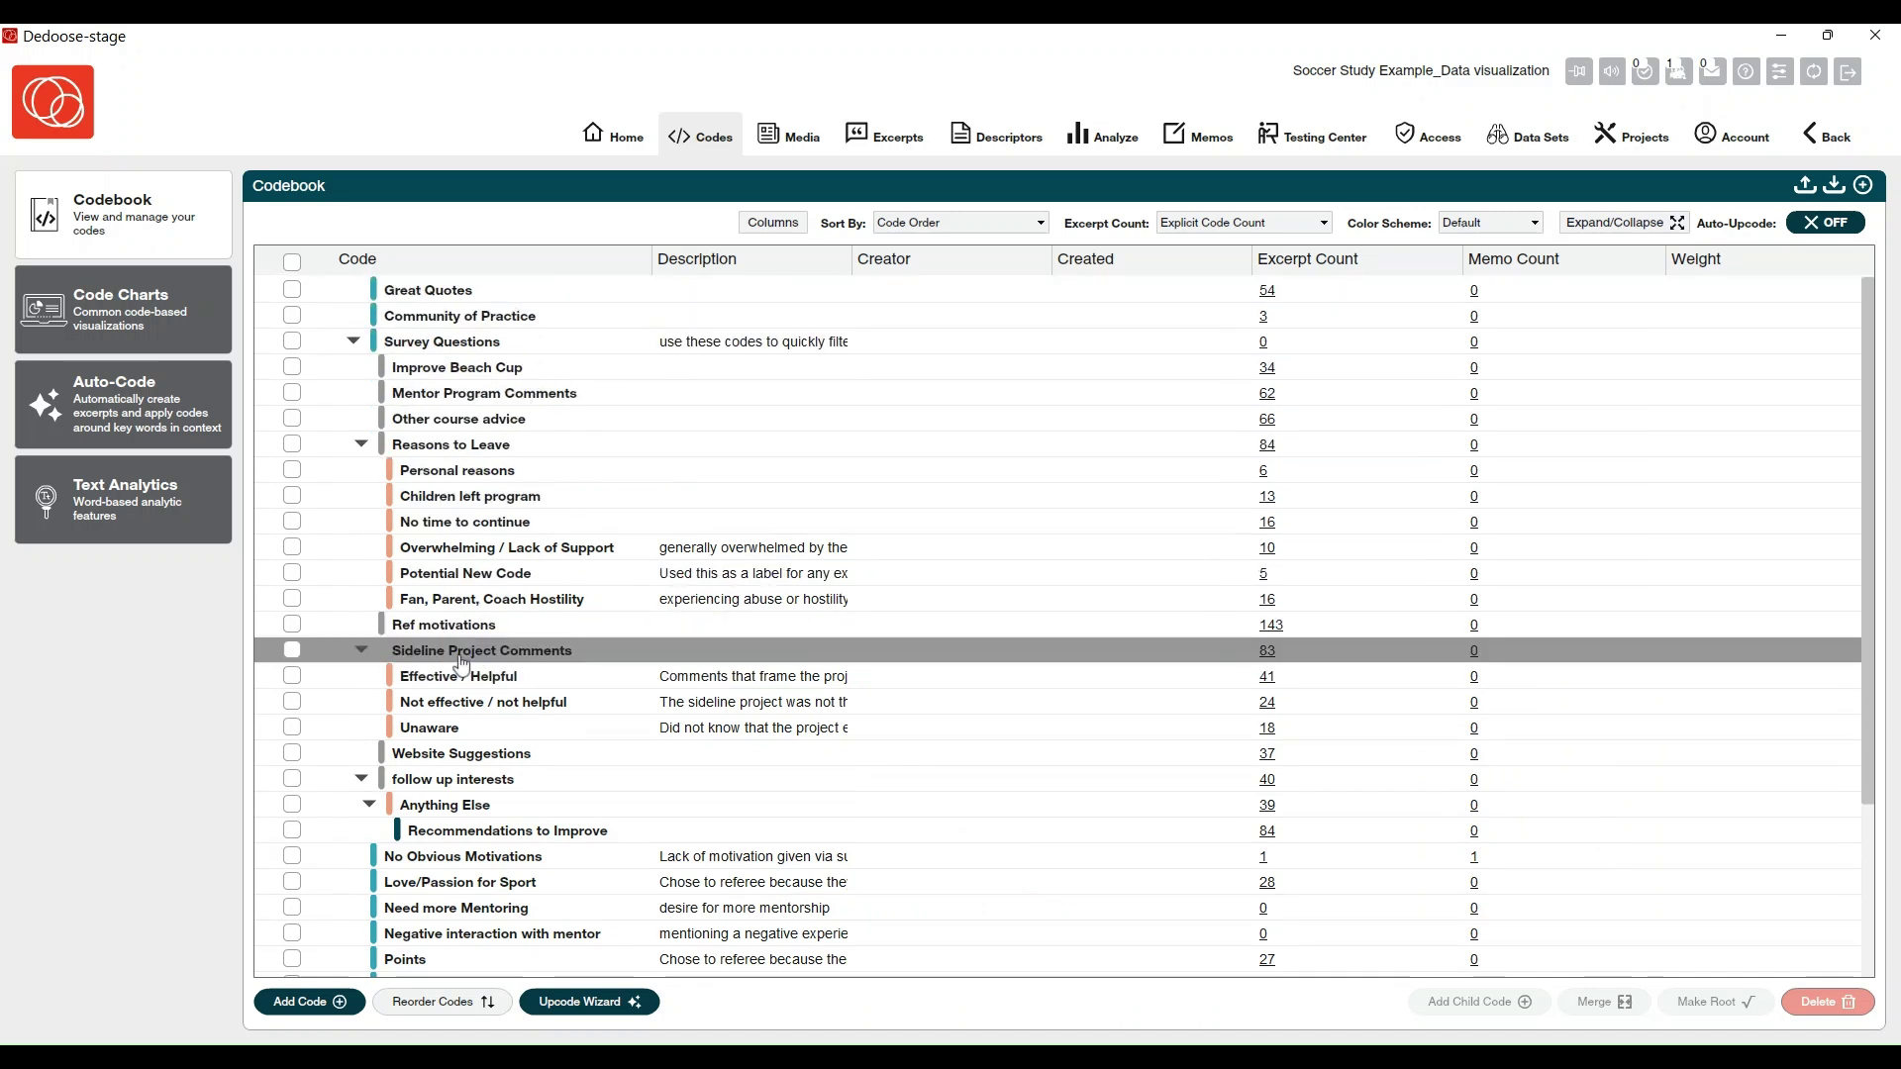
click(1675, 224)
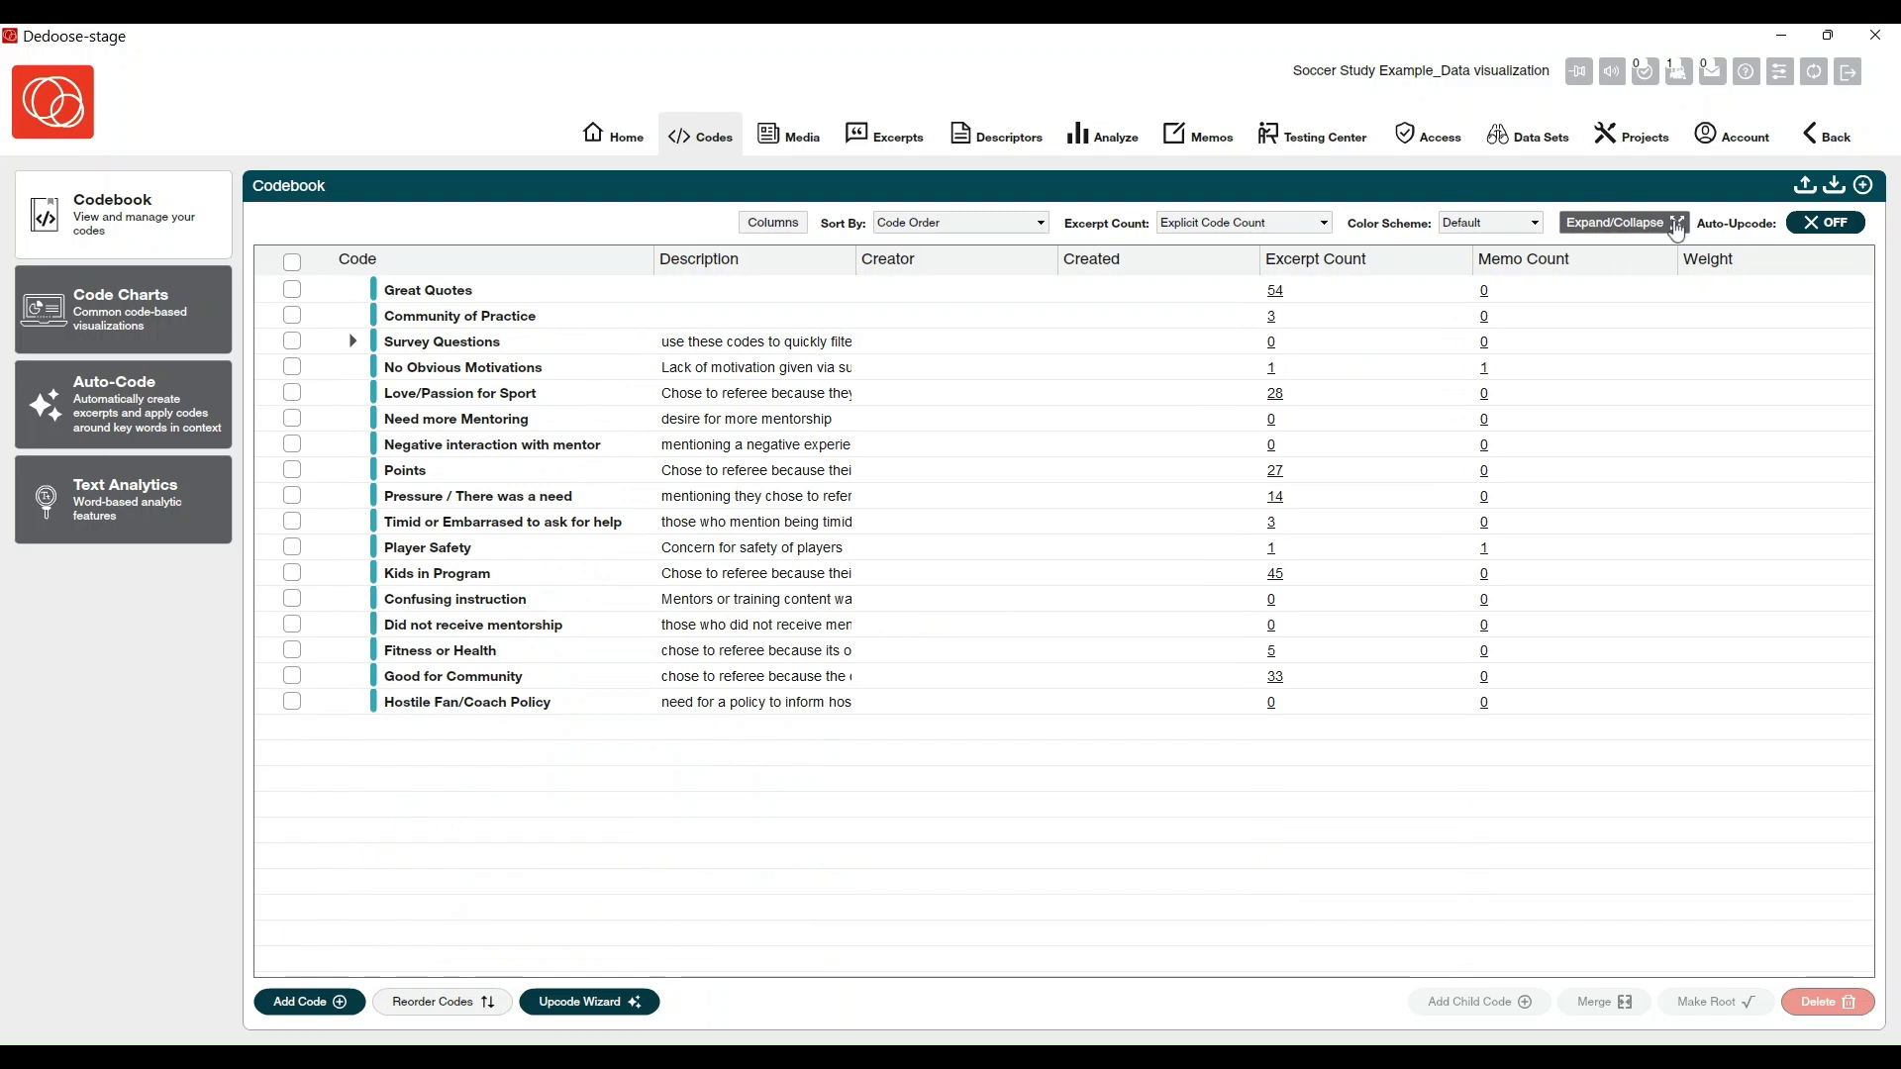
click(1675, 224)
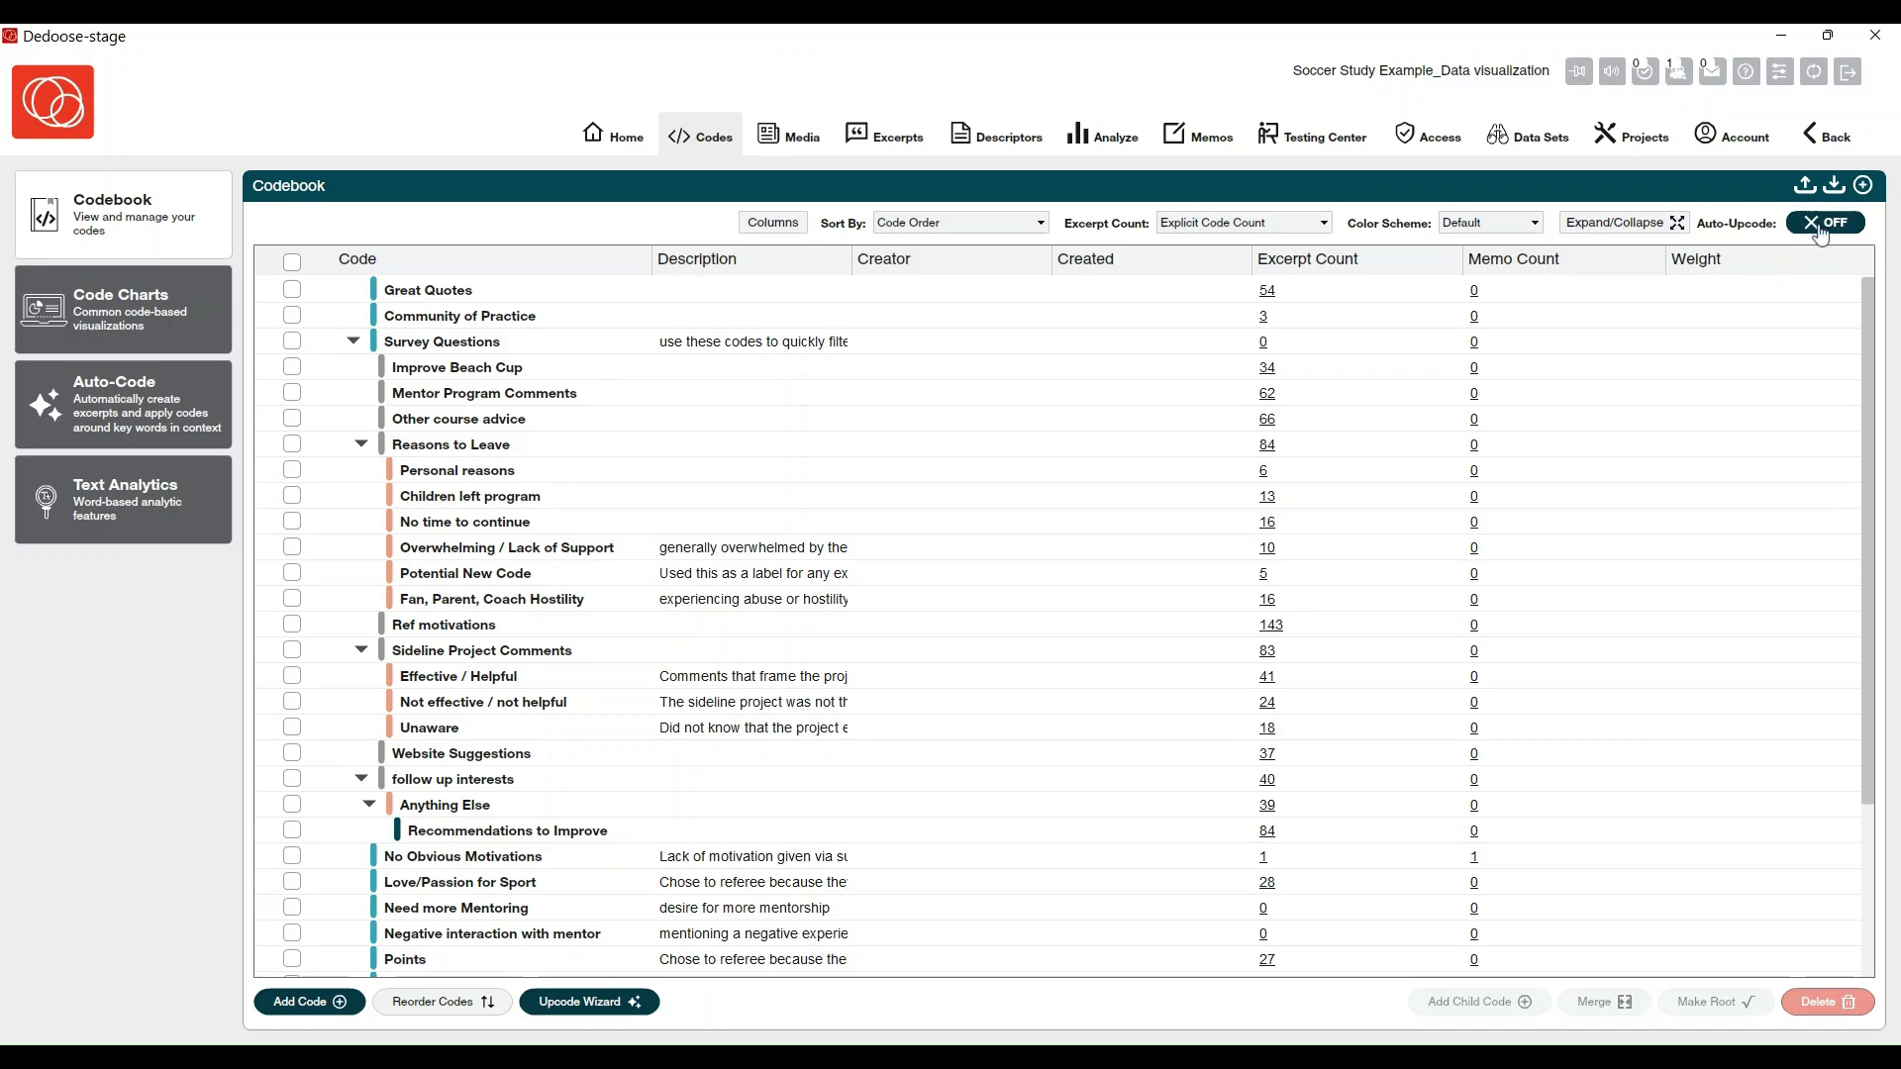
Turn Auto-Upcode on, confirming the warning, then go to the Media List.
click(1821, 228)
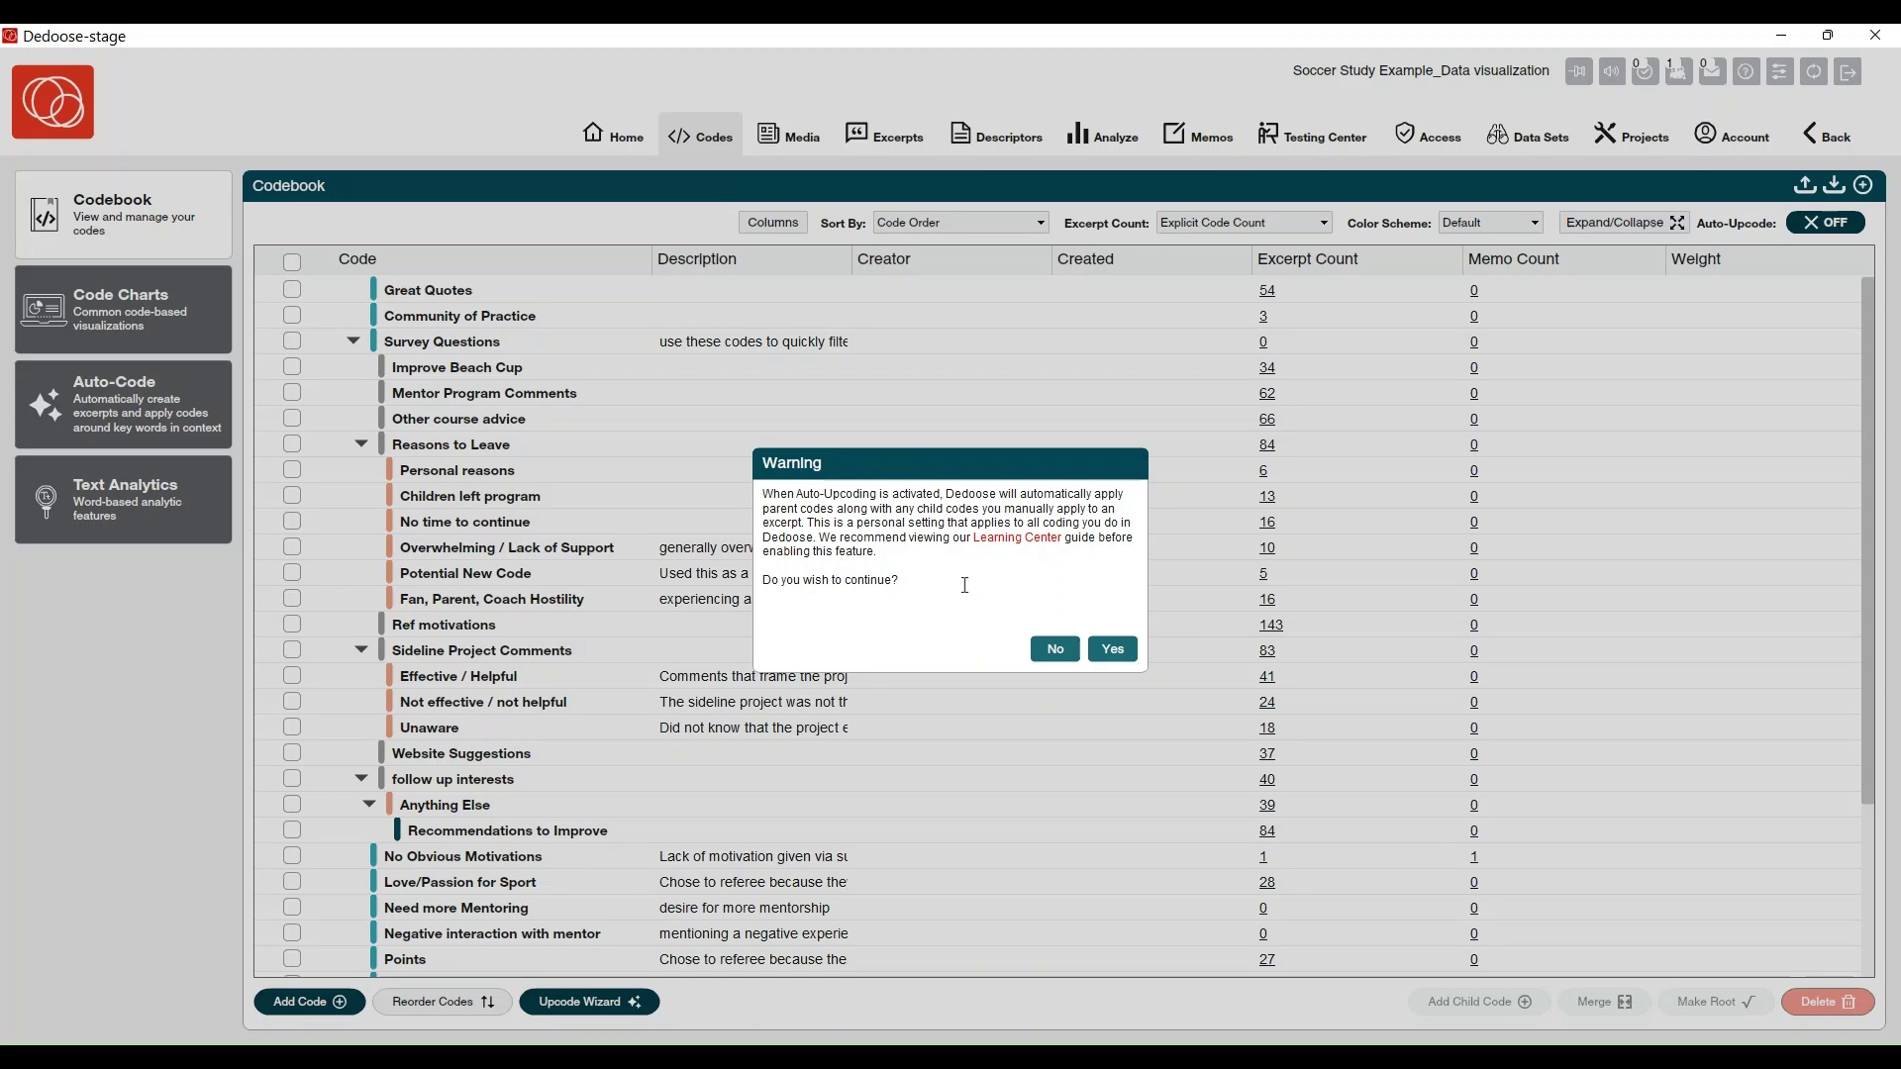
click(1113, 650)
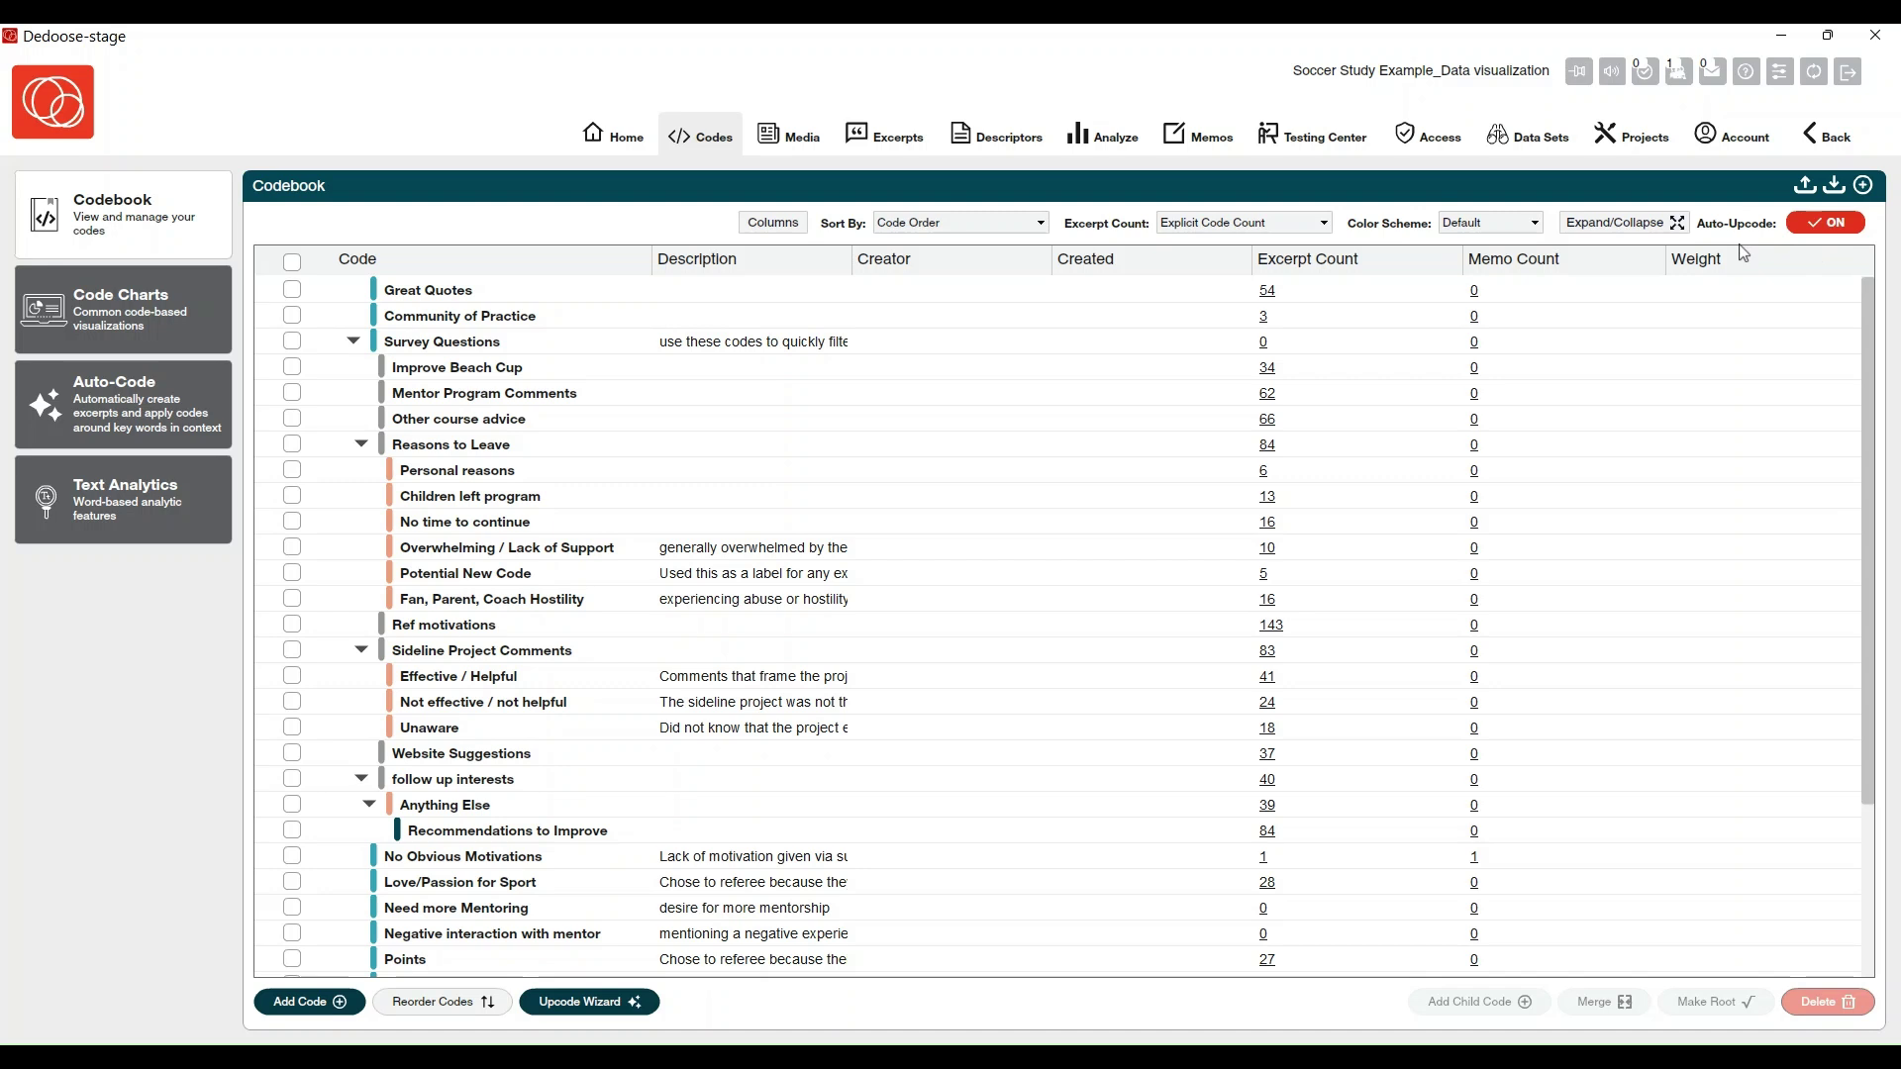
click(789, 135)
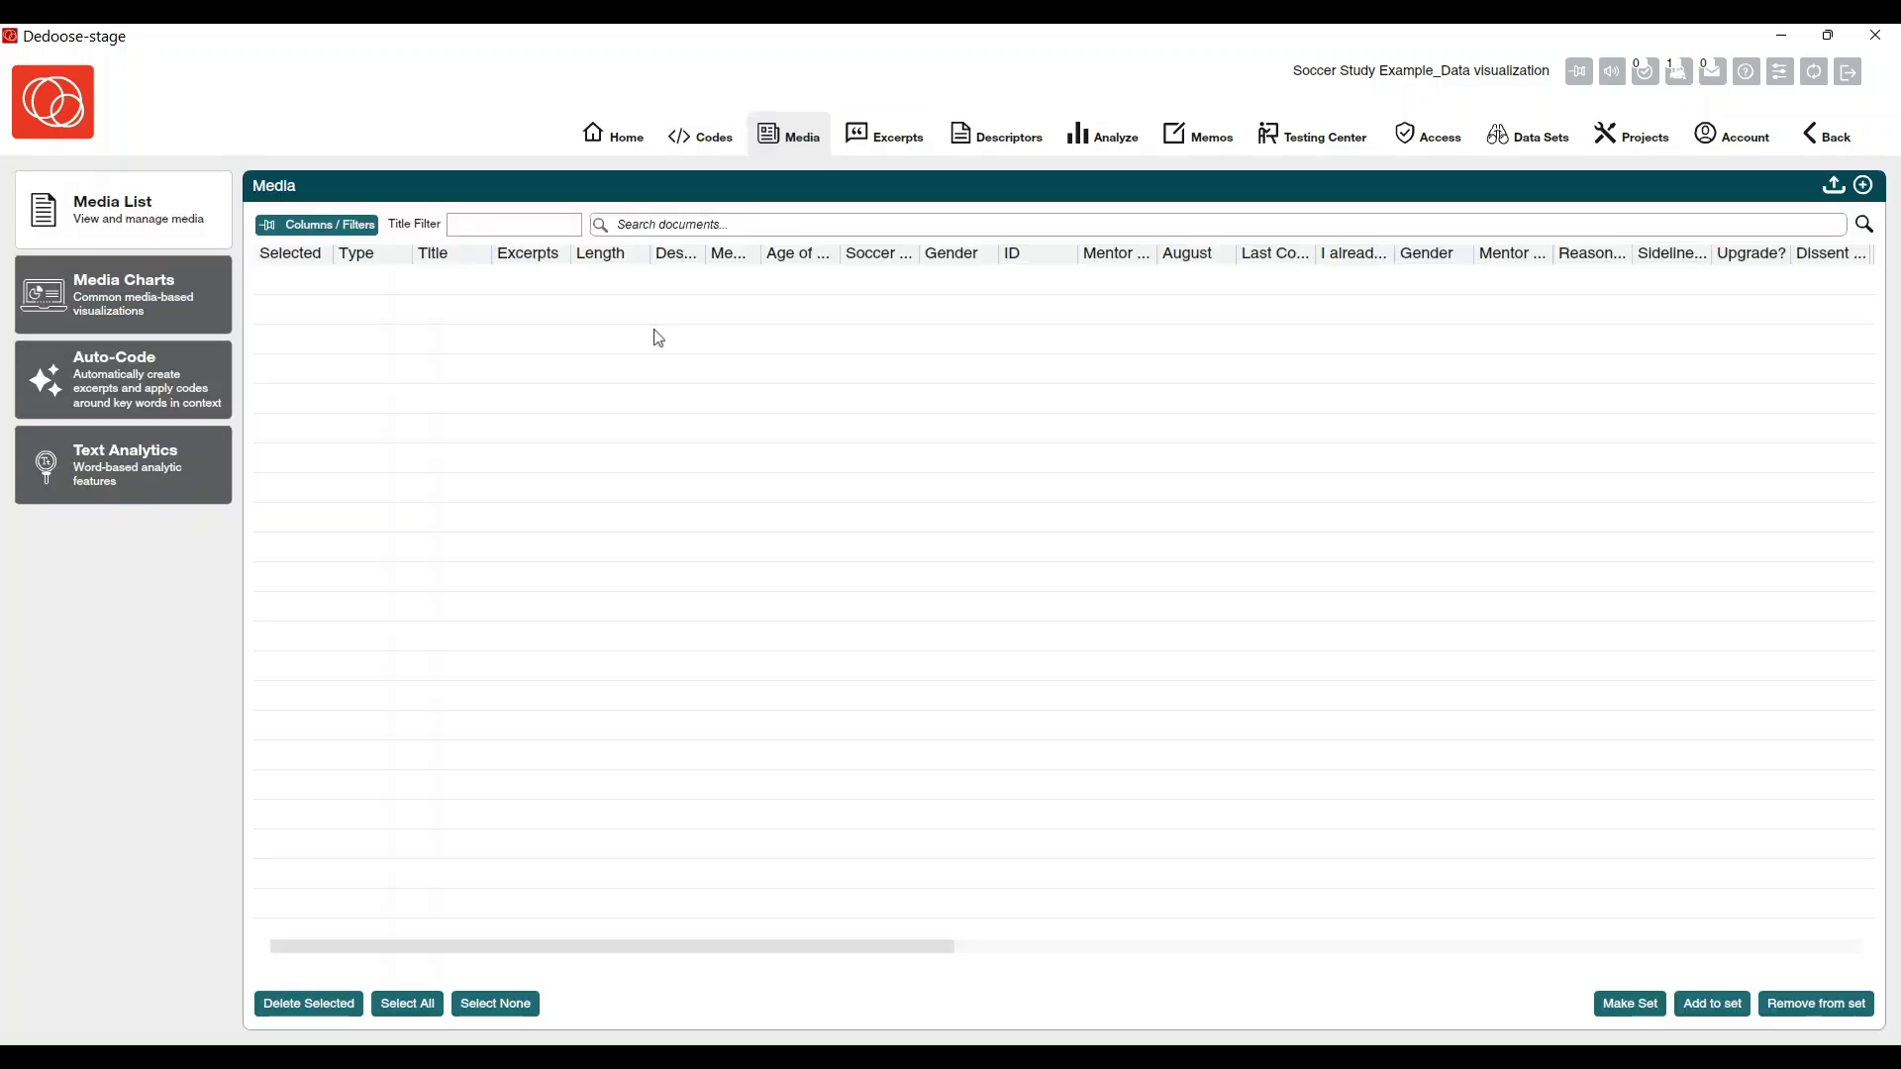
Open the Participant: 2 document from the Media List.
click(483, 328)
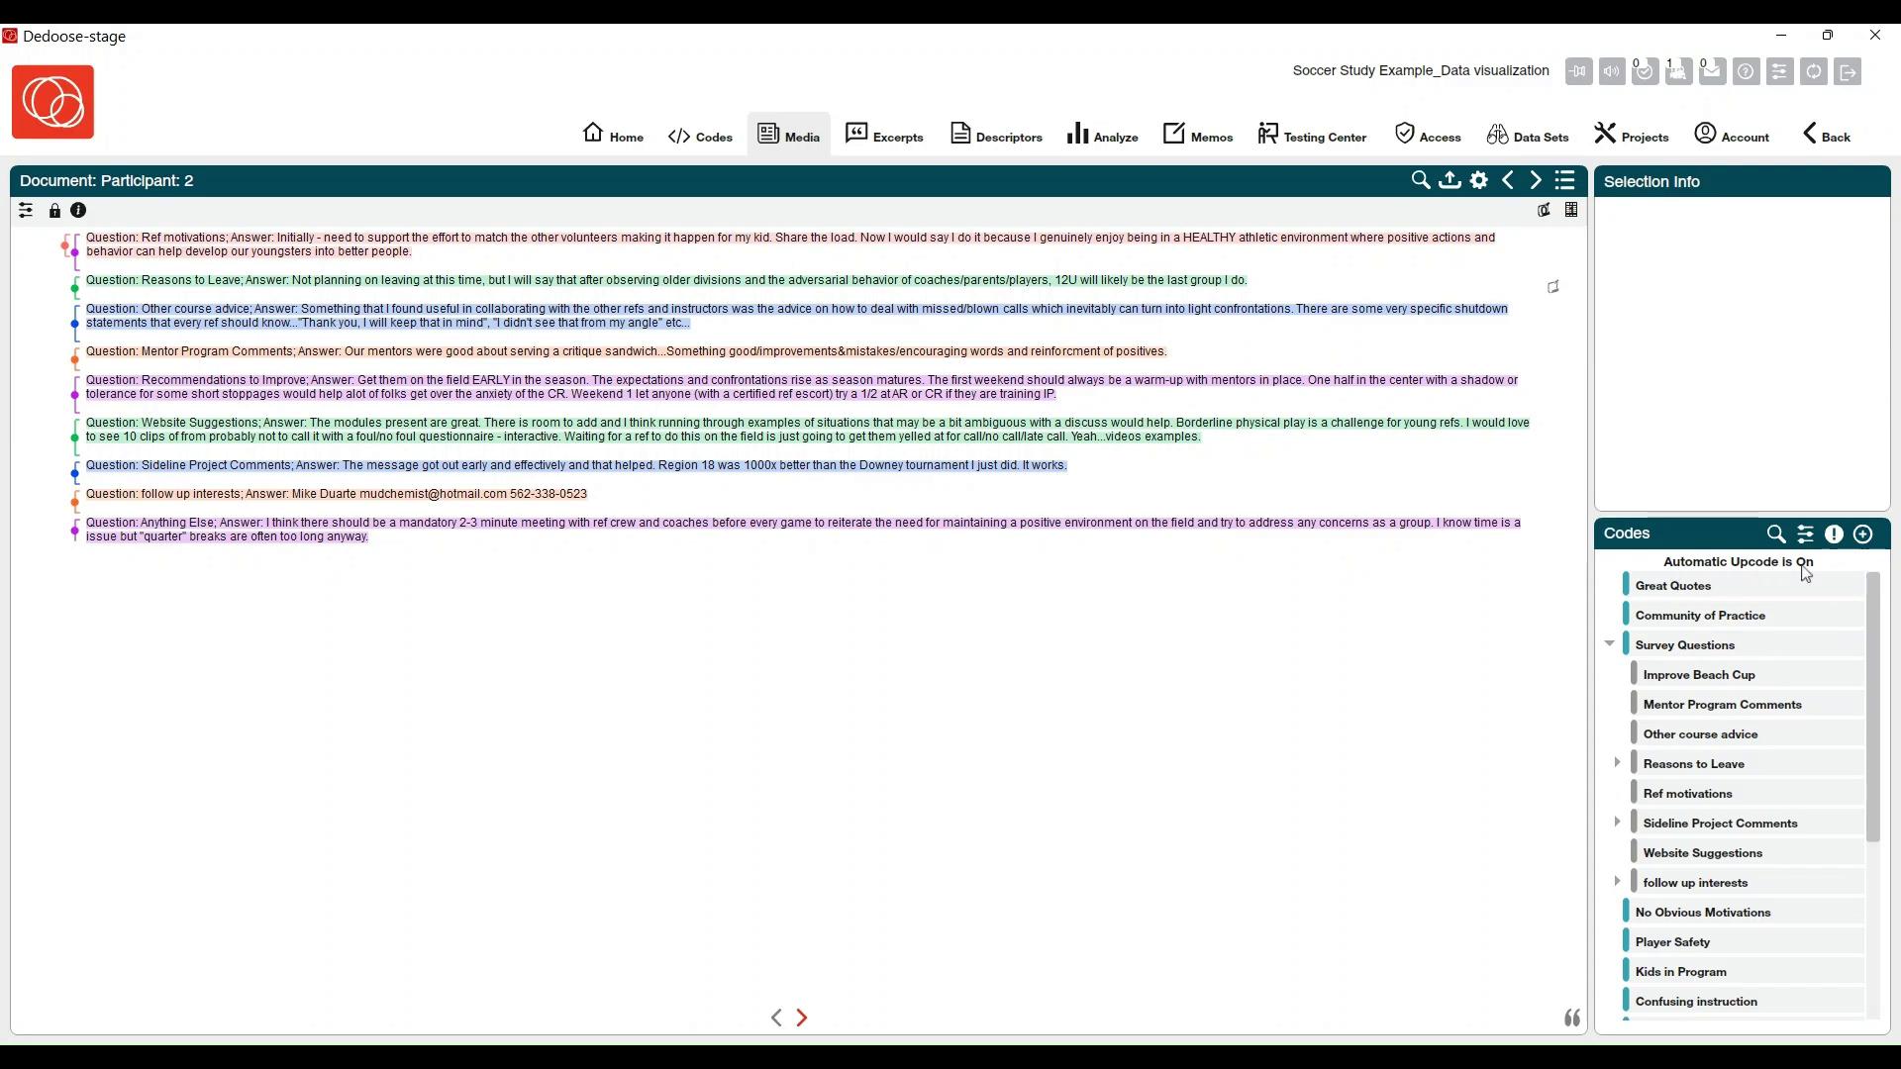
Return to the Codebook and flip the Auto-Upcode toggle to off.
click(715, 135)
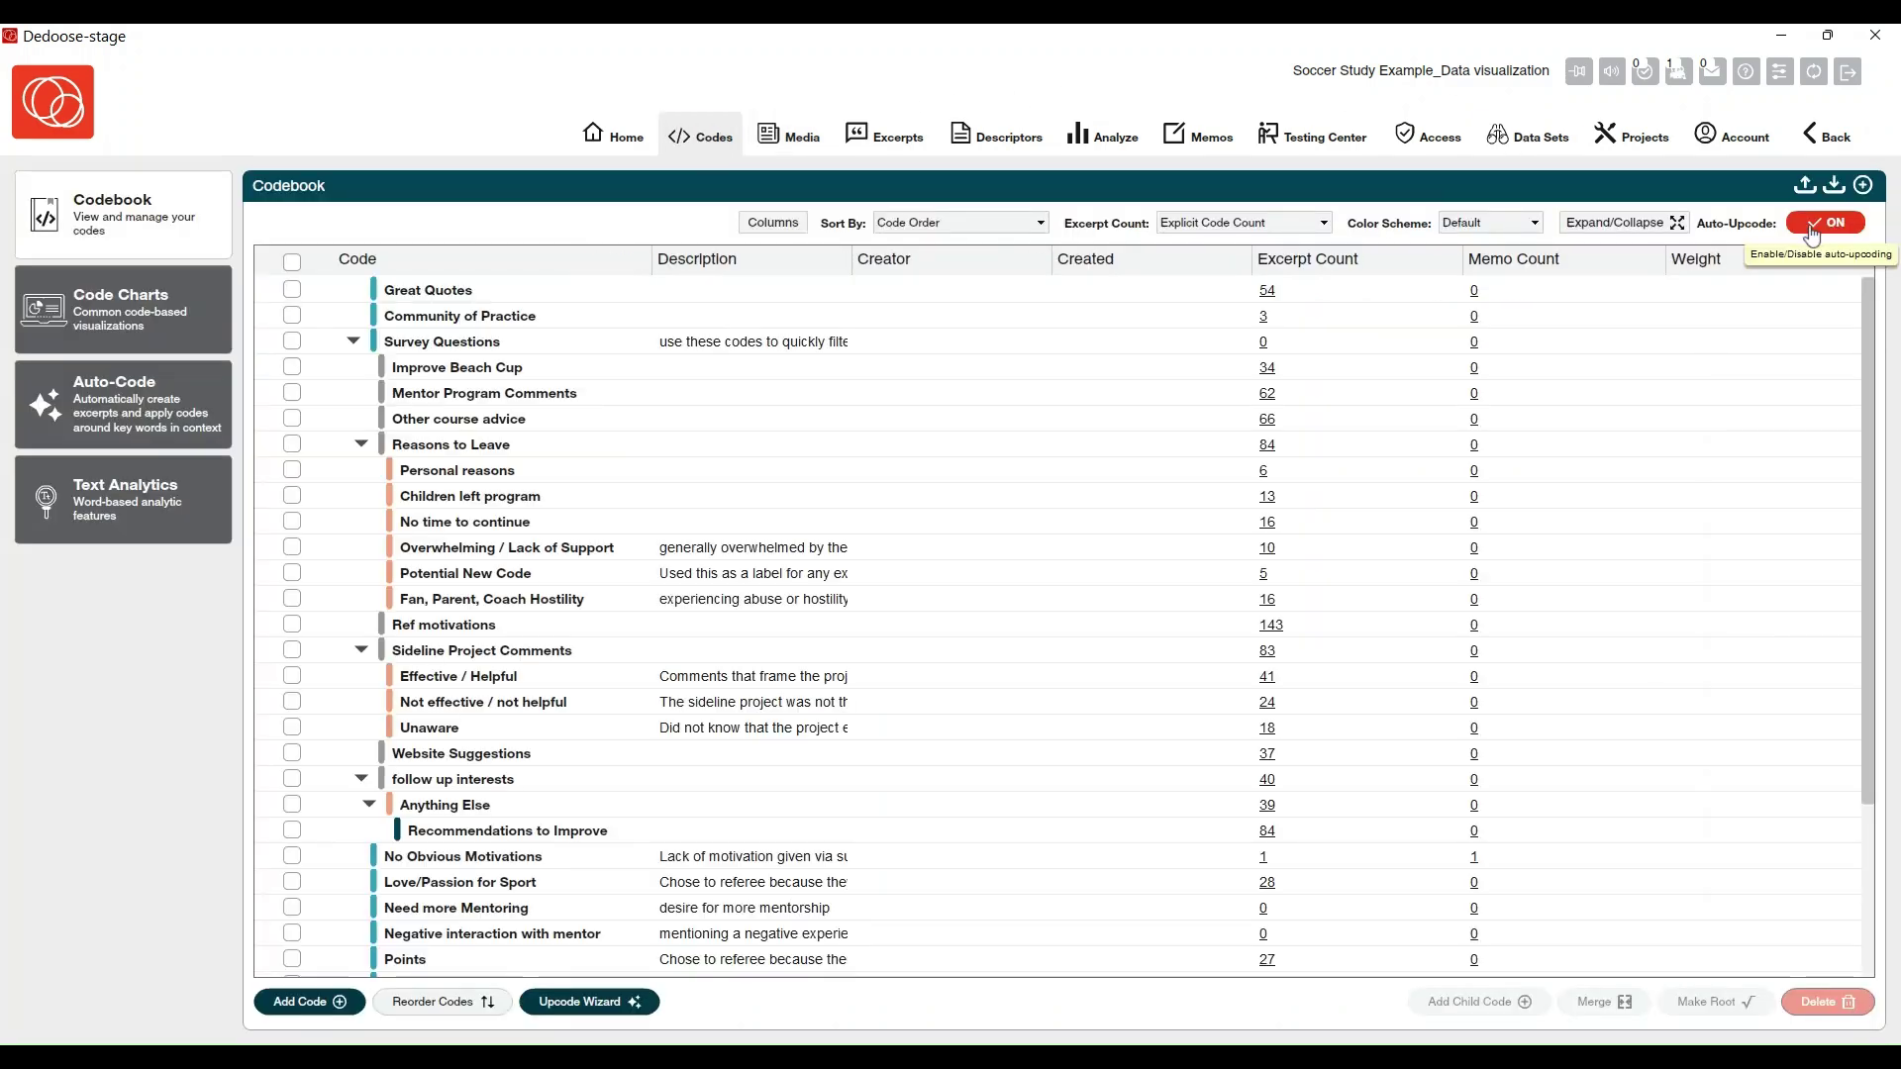
click(1813, 231)
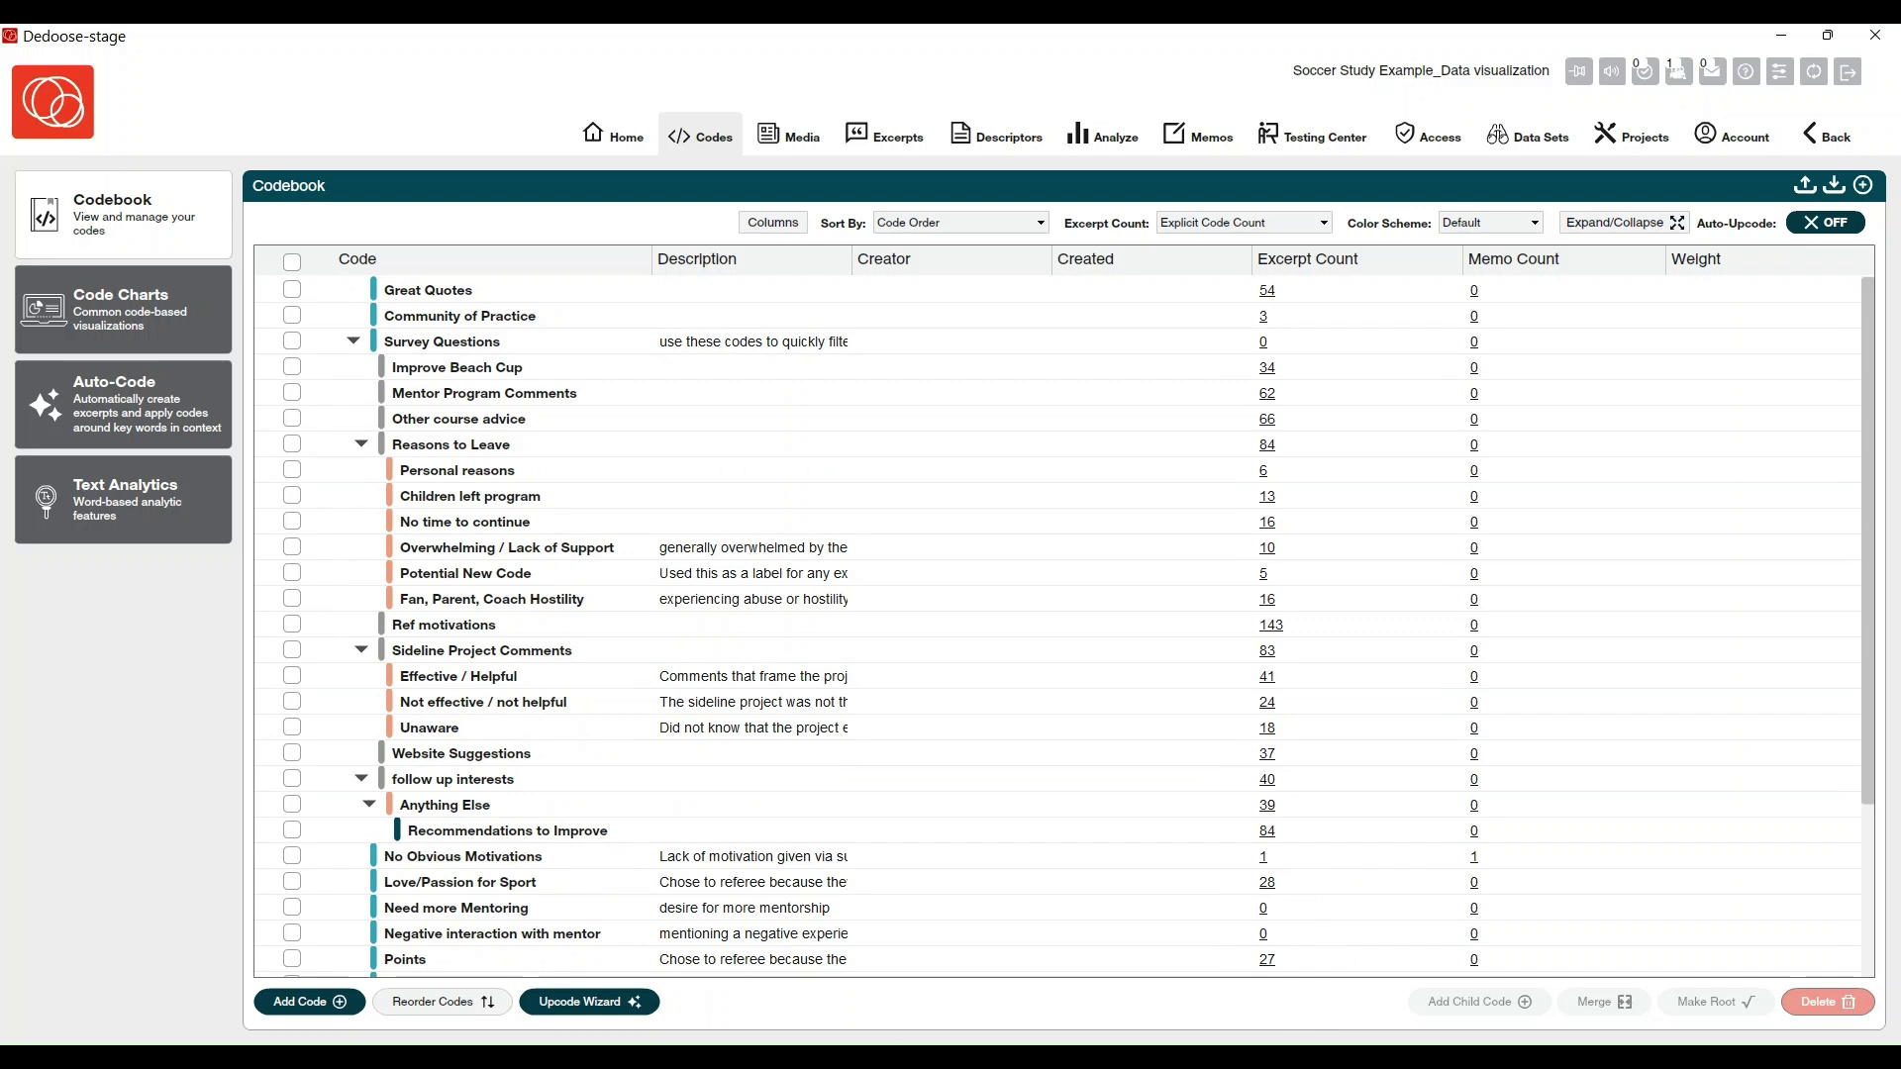
Use Add Code to create 'New code' with description 'xxxxxx', correcting a title typo before submitting.
click(303, 1002)
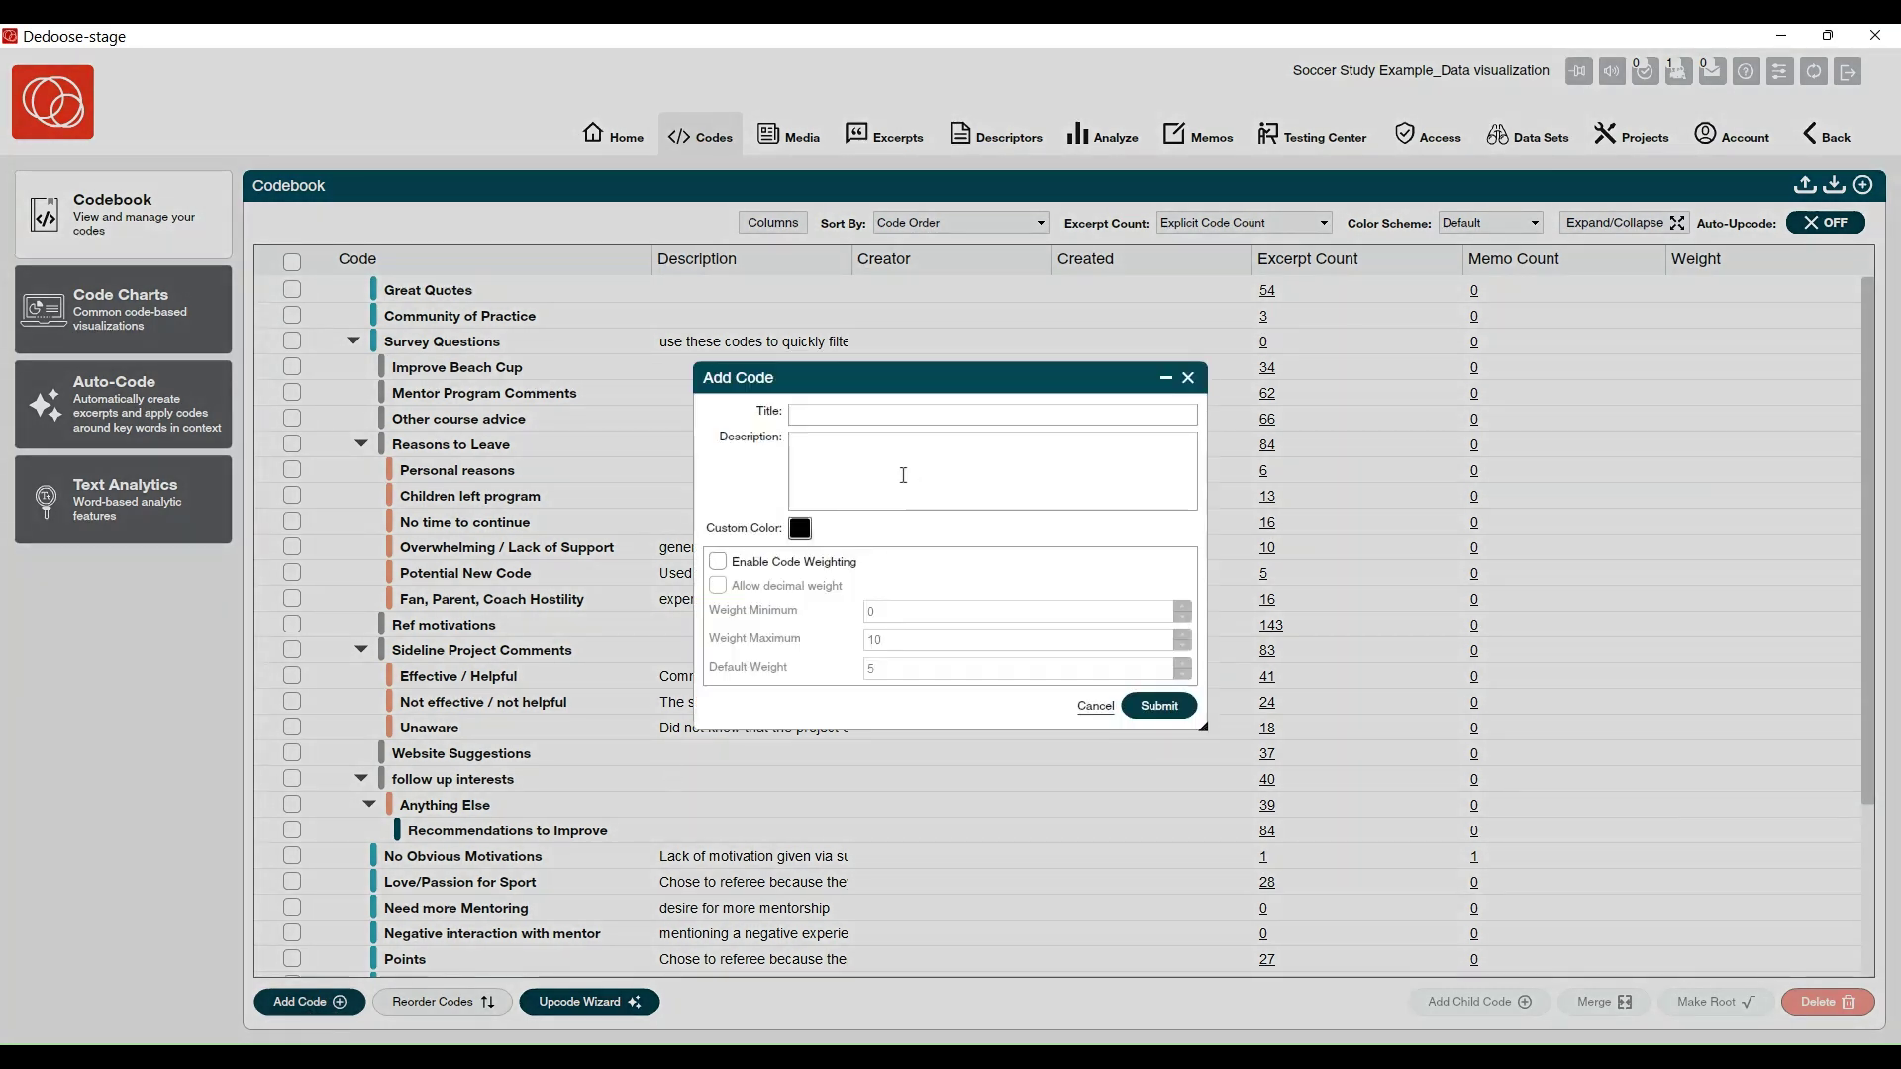
click(857, 415)
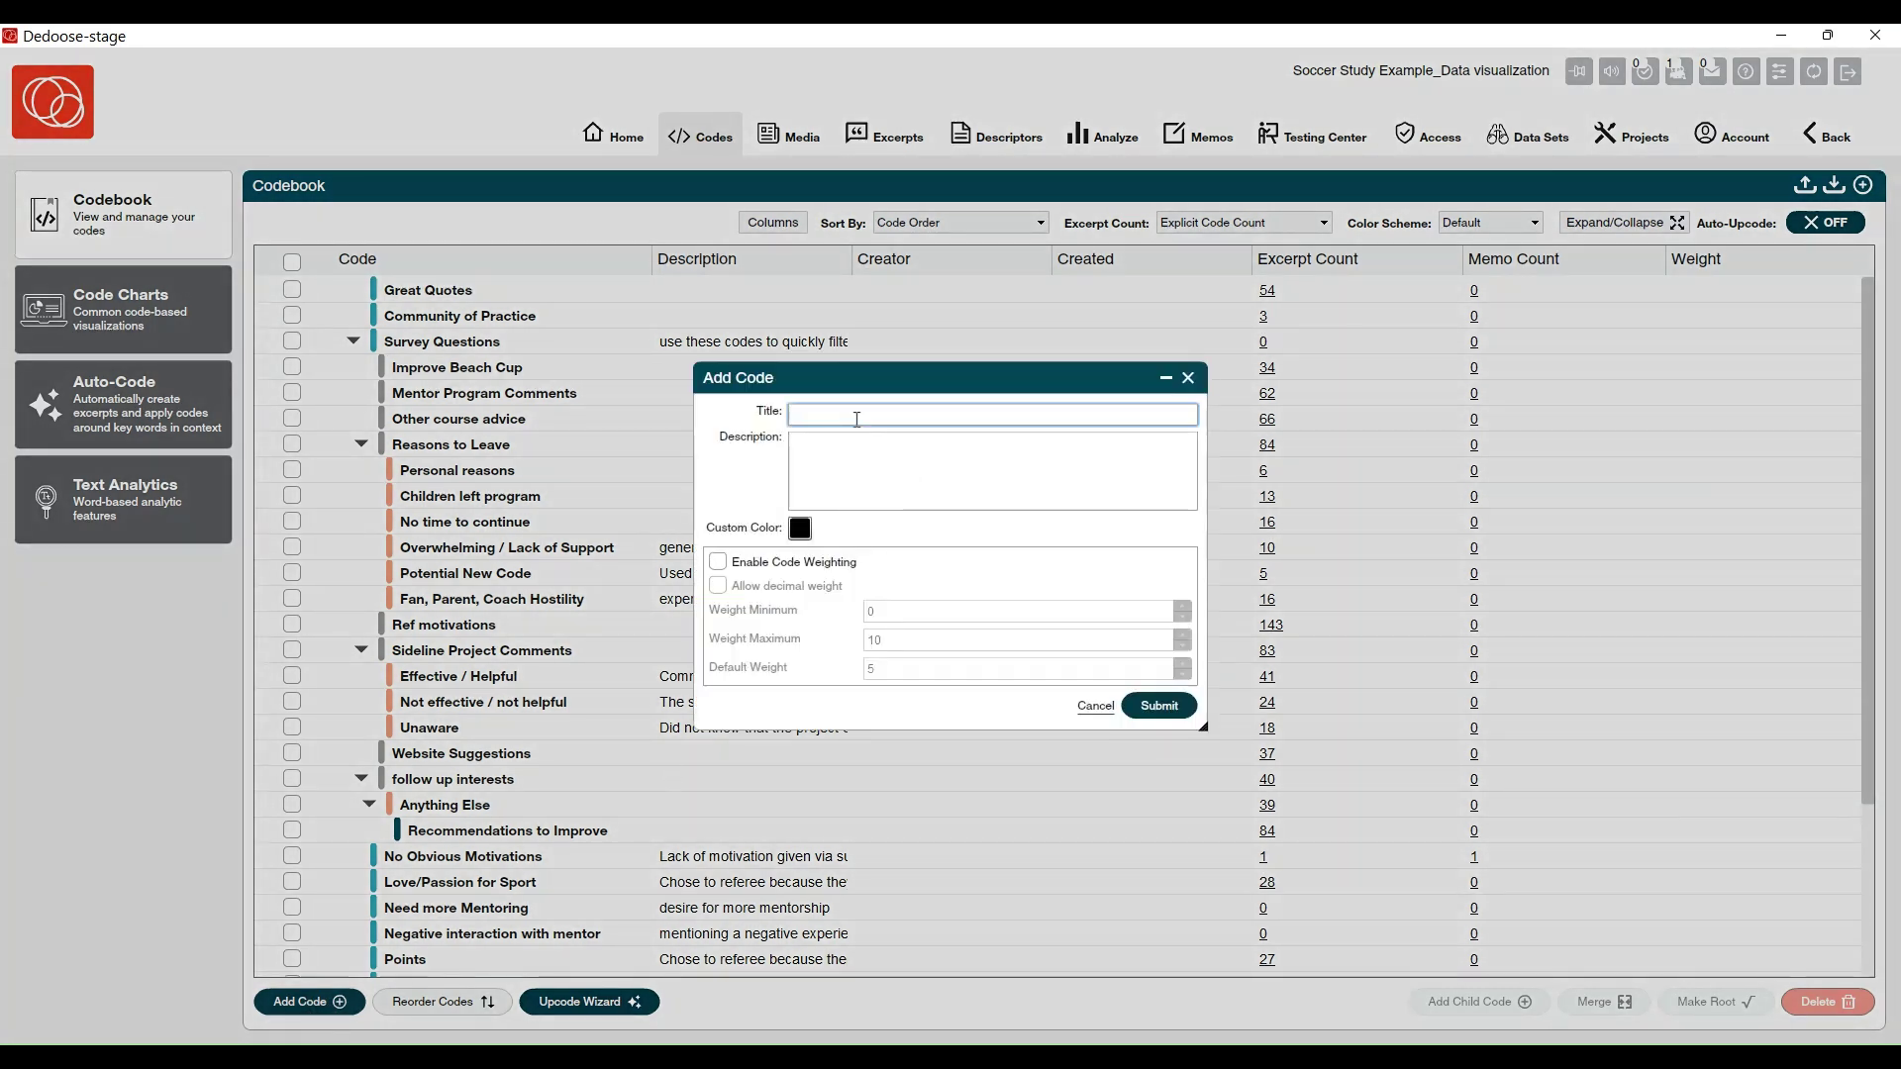
text(No-code)
click(807, 414)
key(BackSpace)
text(ew)
key(Delete)
click(1025, 473)
text(xxxxxx)
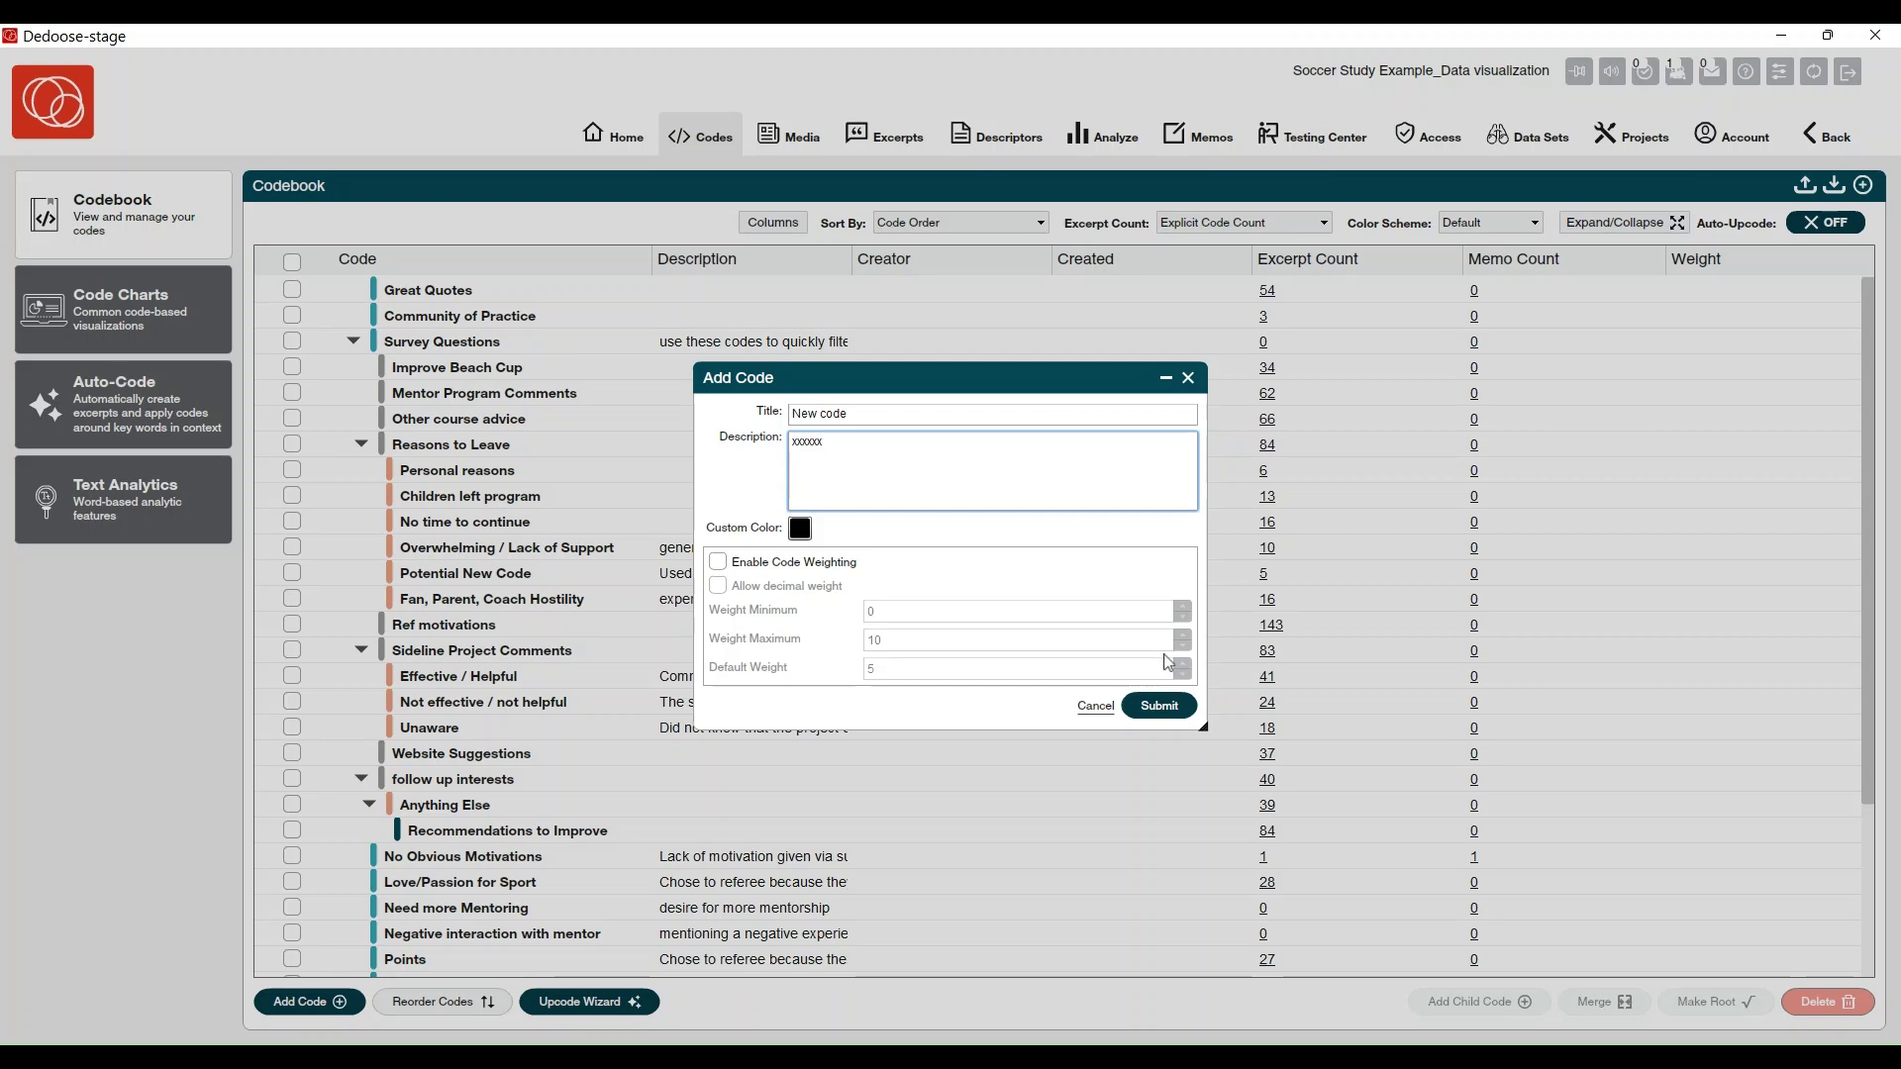
click(1159, 705)
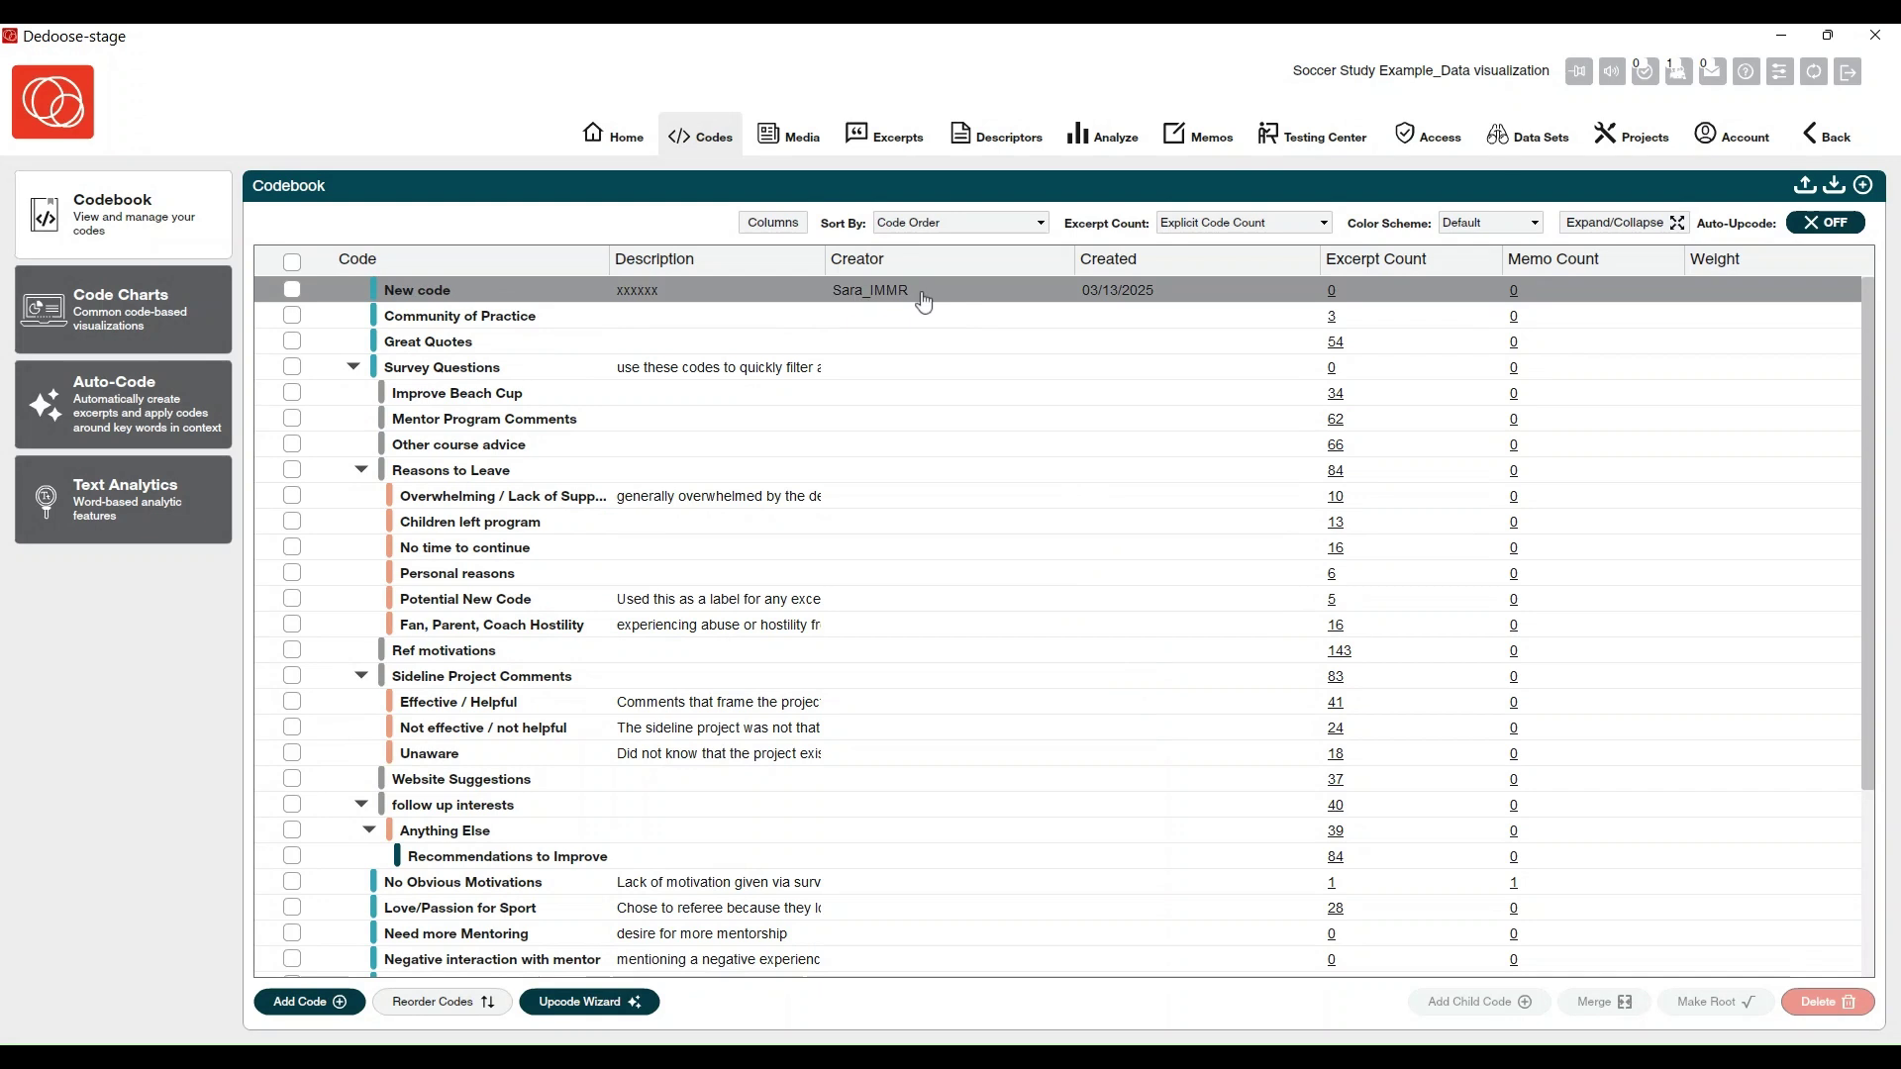
click(1863, 190)
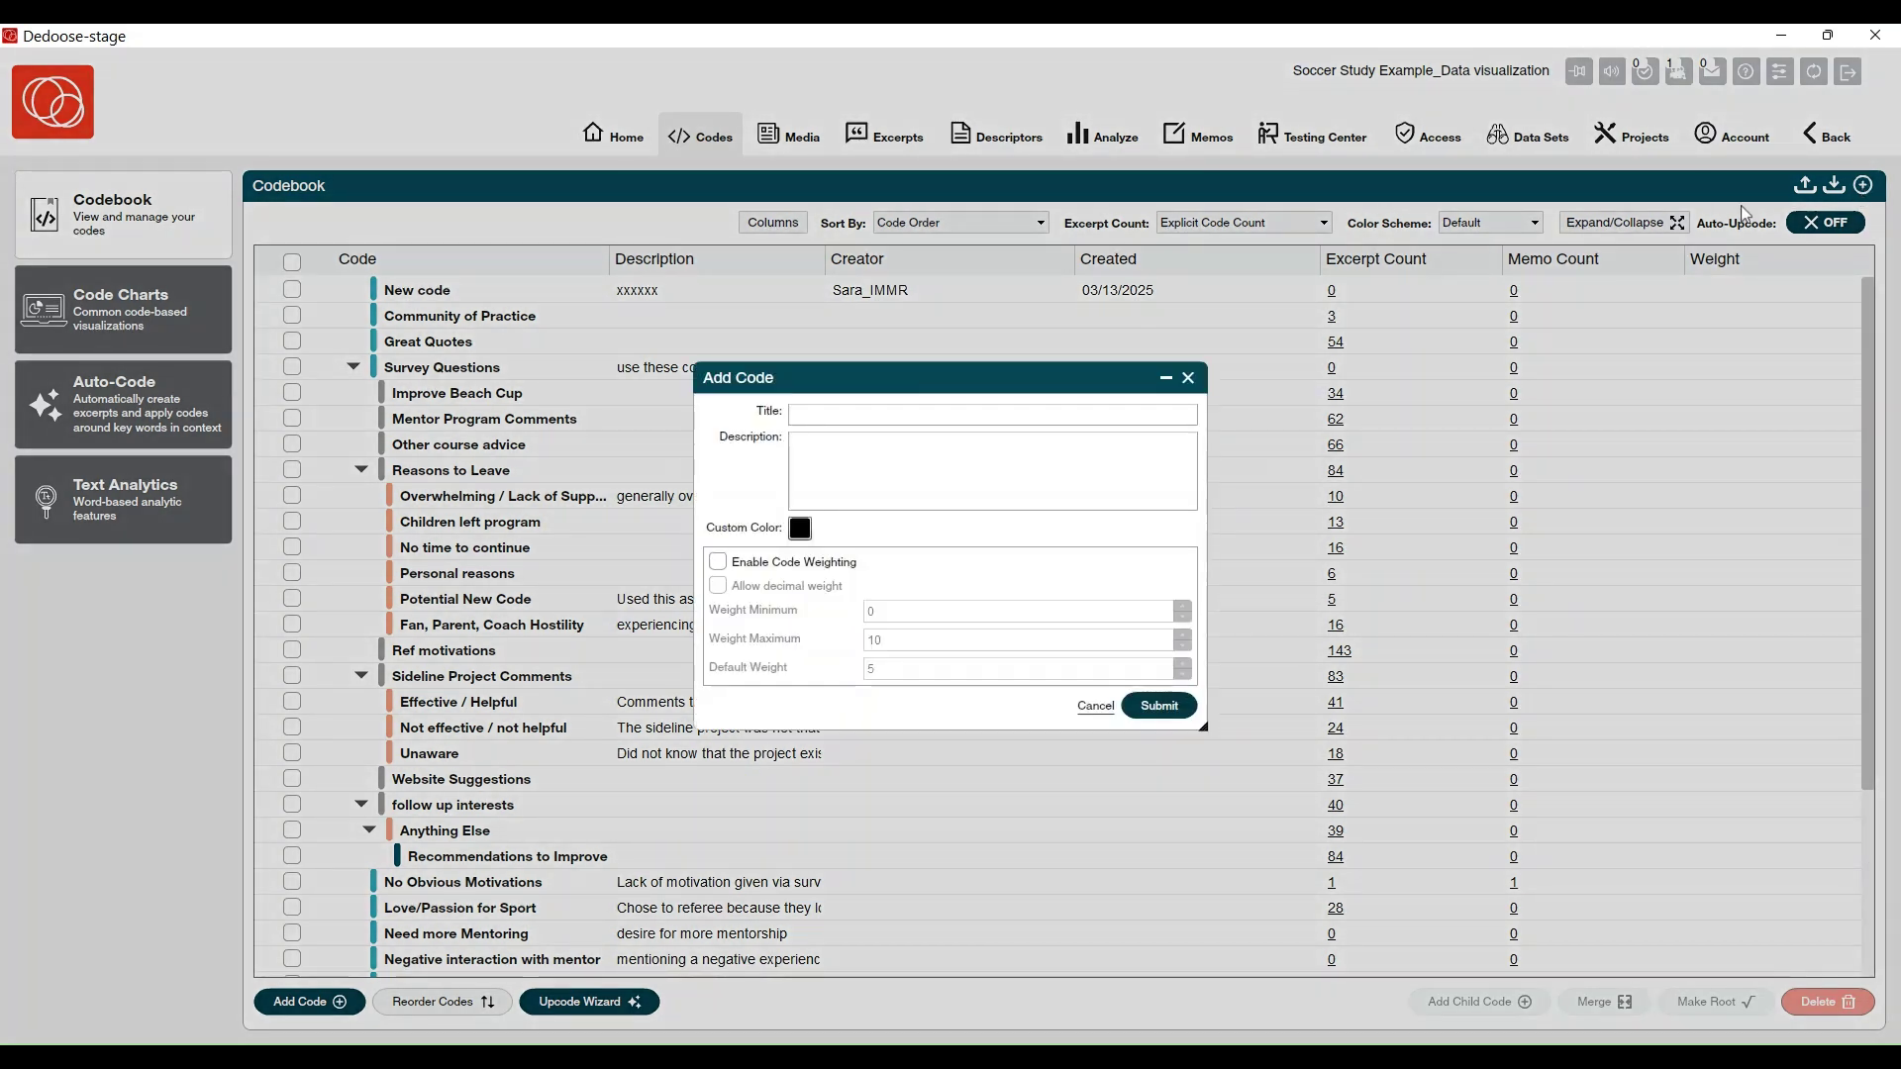
click(1191, 380)
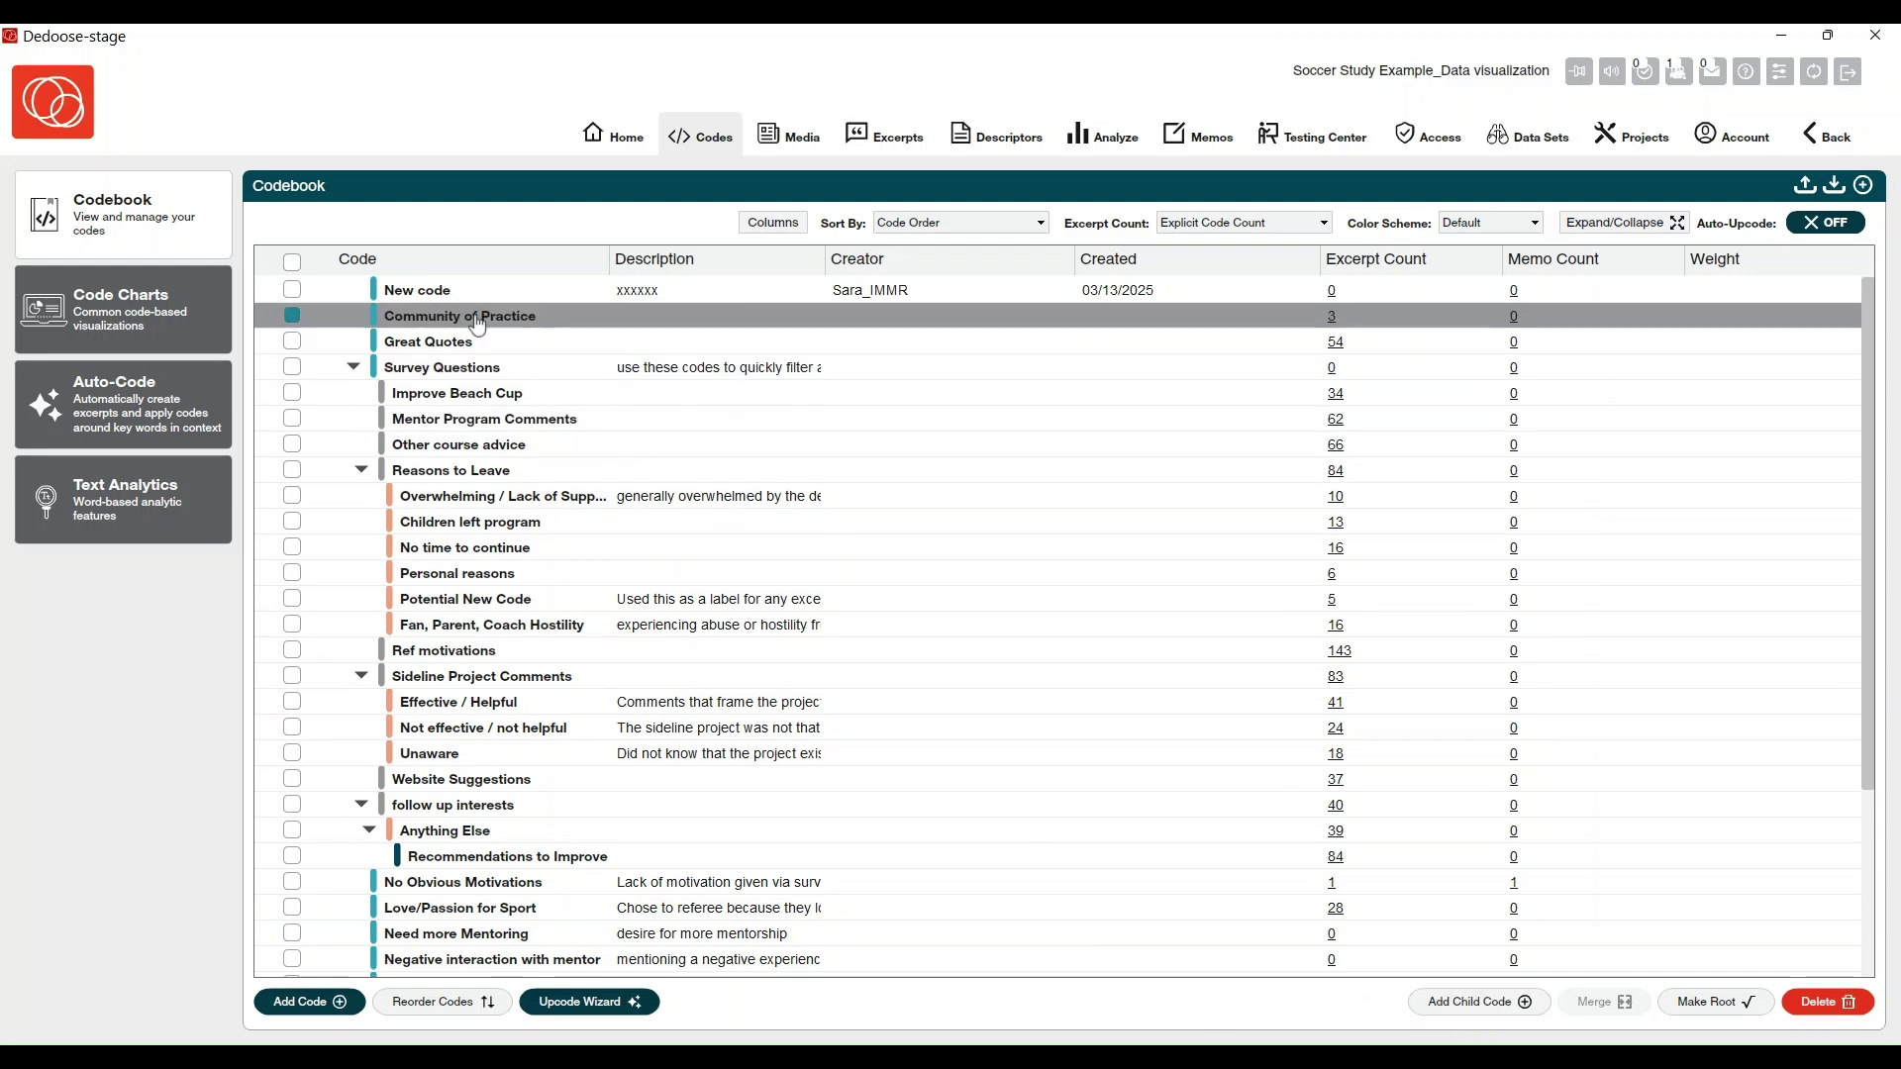
Add the child code 'new child code' under Community of Practice and submit it.
click(1475, 1001)
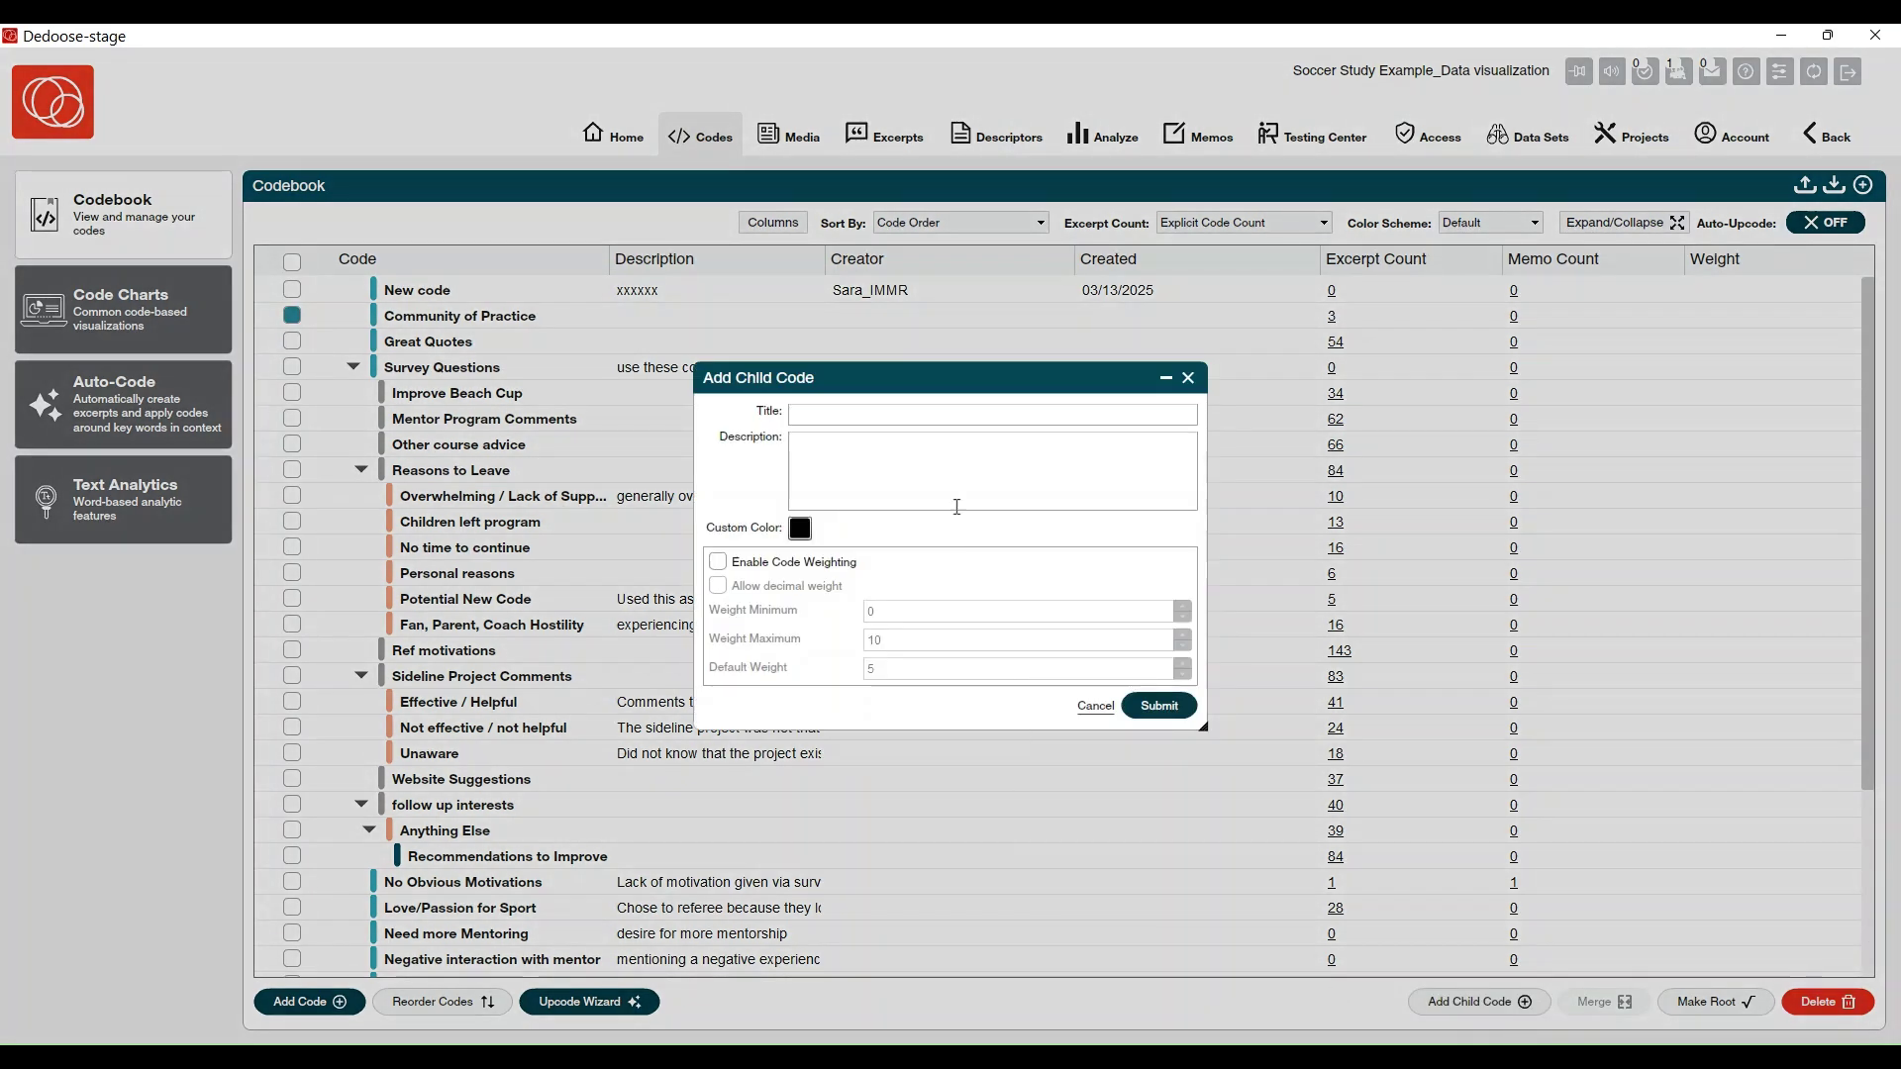
click(884, 412)
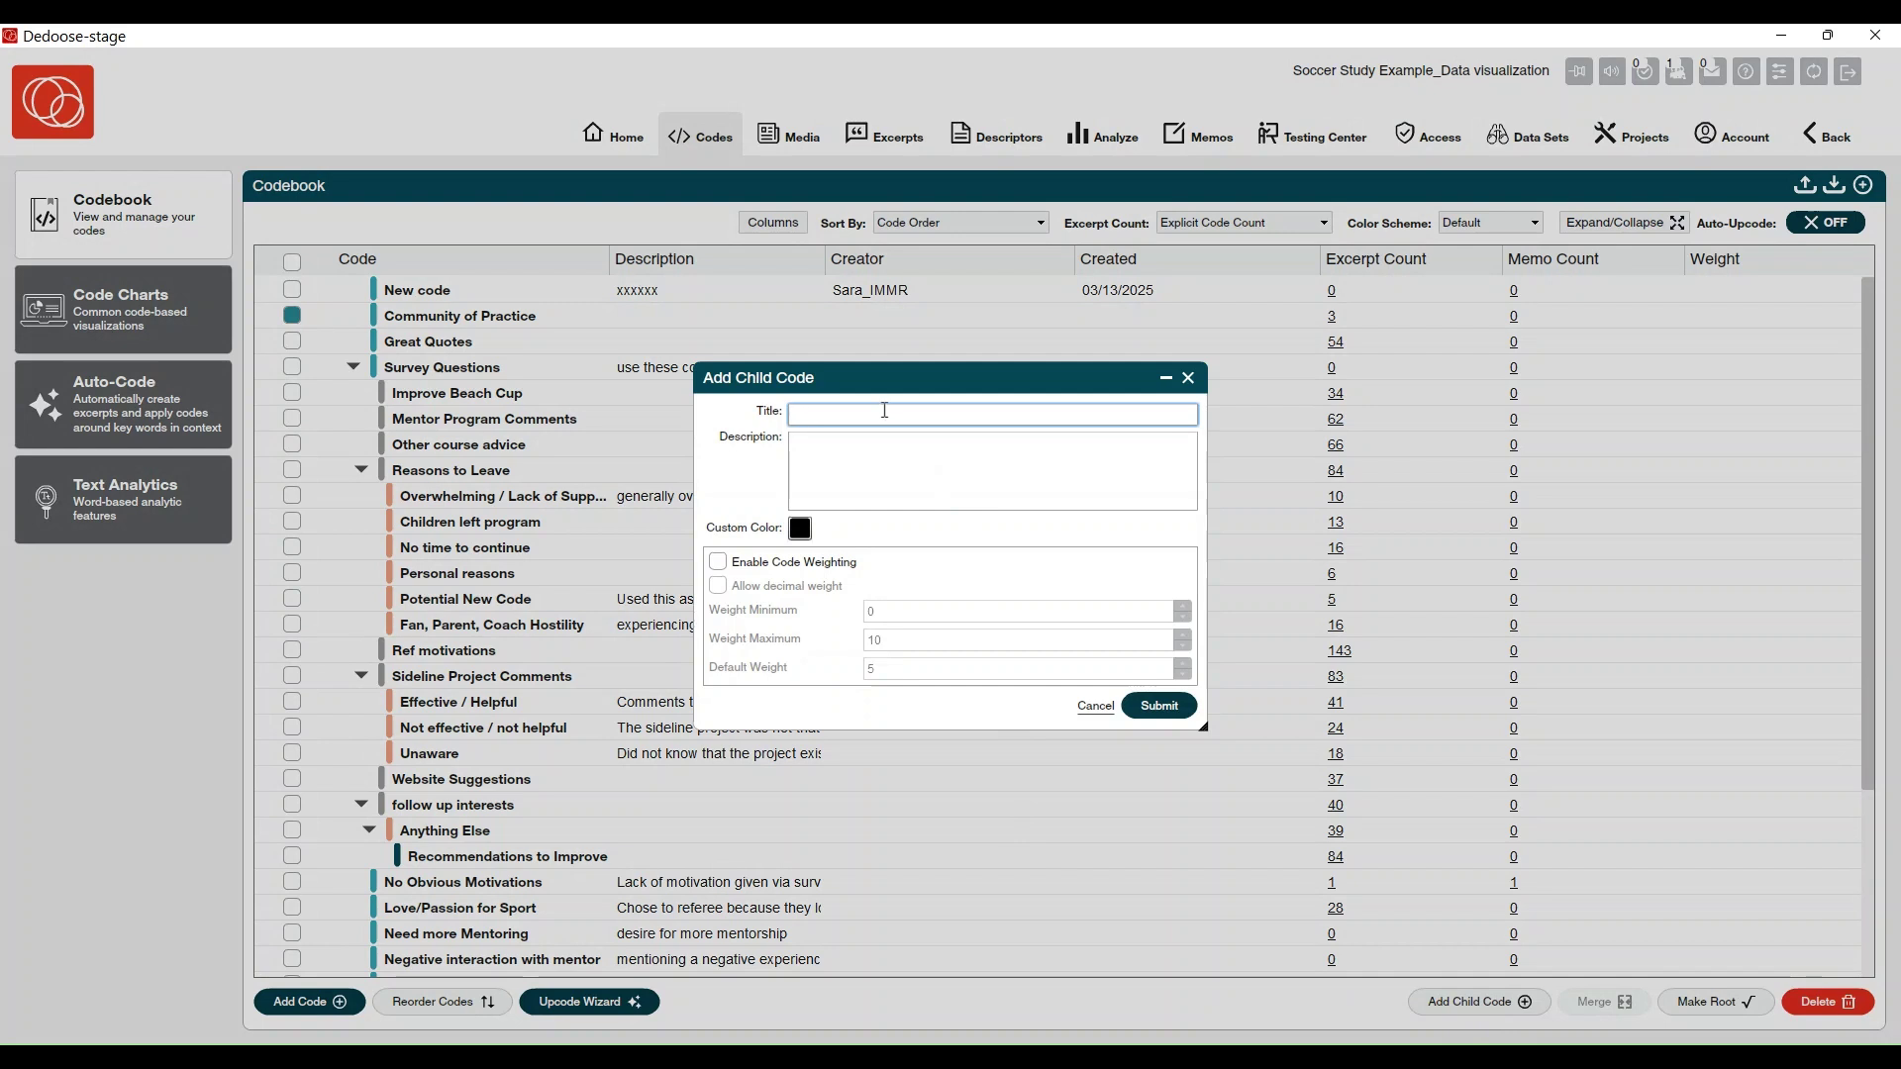
text(nwe)
key(BackSpace)
key(BackSpace)
text(ew child code)
click(1159, 705)
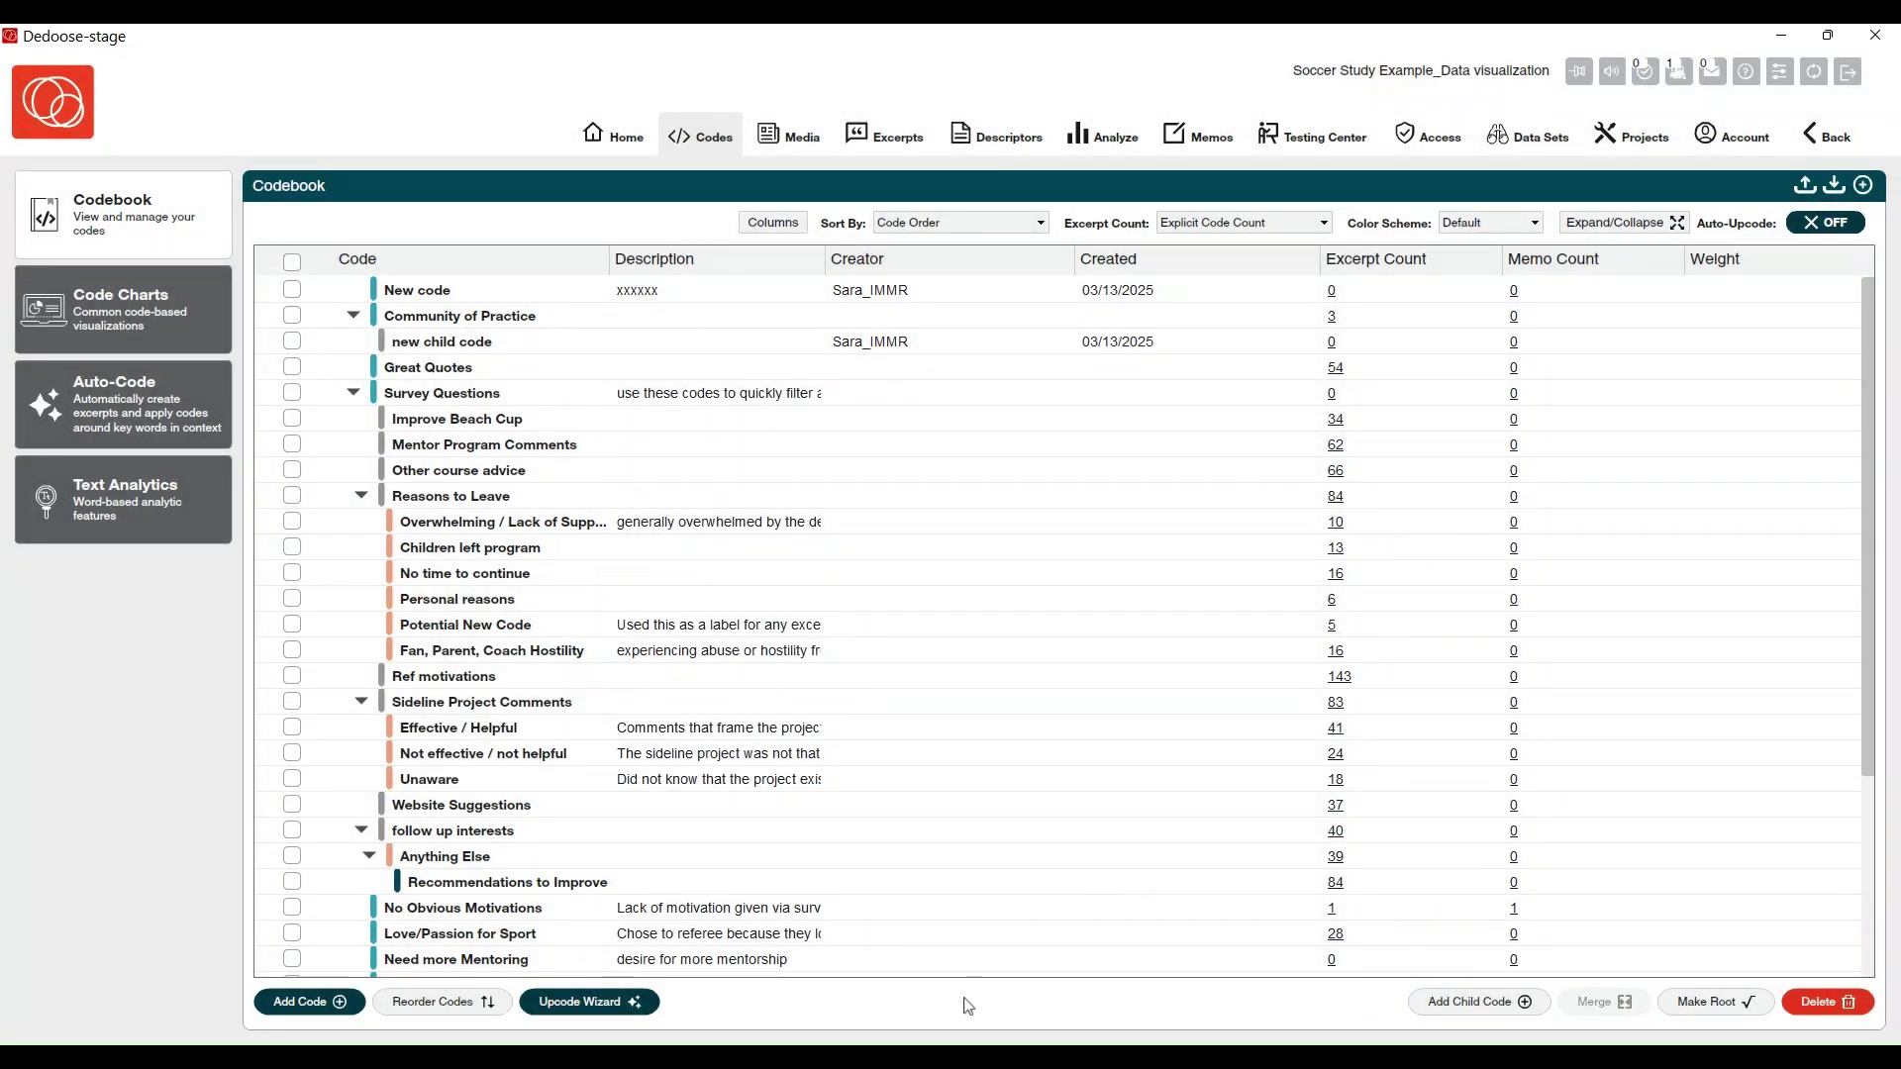
Open the Reorder Codes view and cancel it, leaving the code order unchanged.
click(446, 1002)
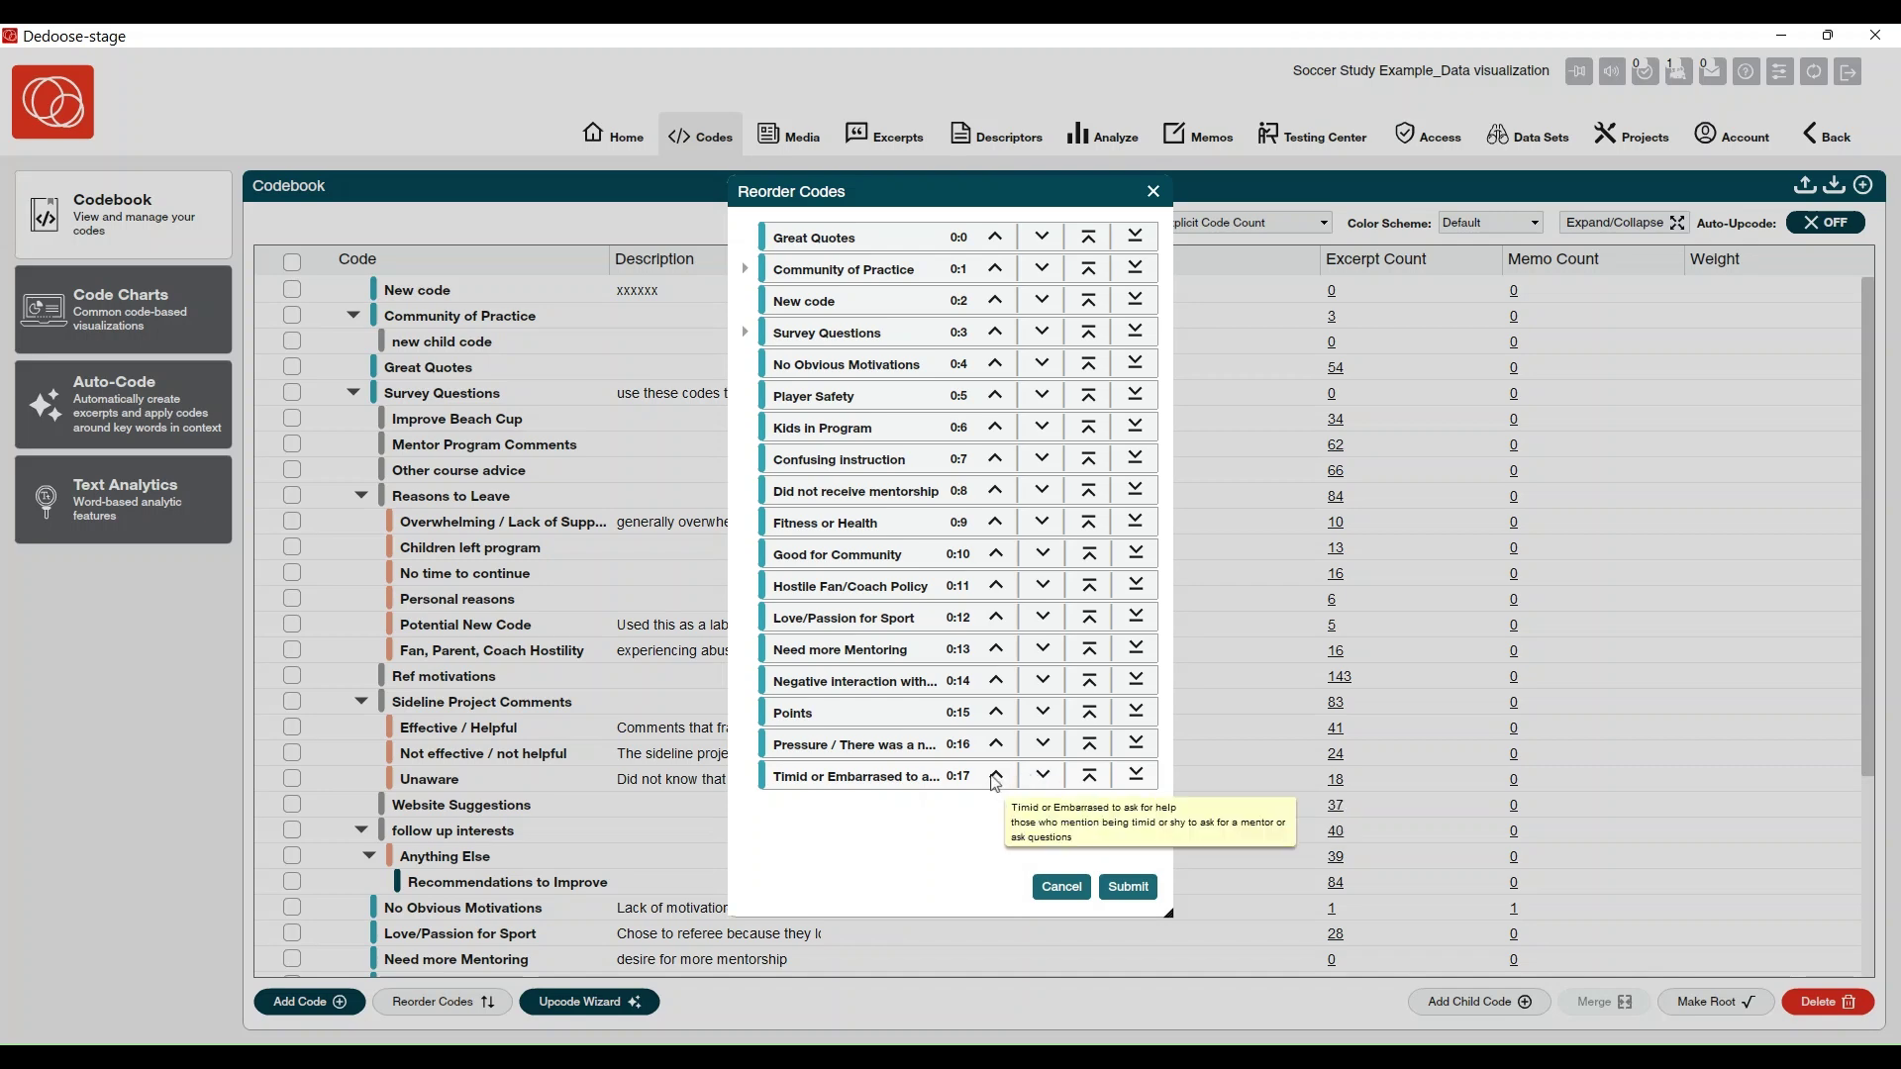
click(1061, 887)
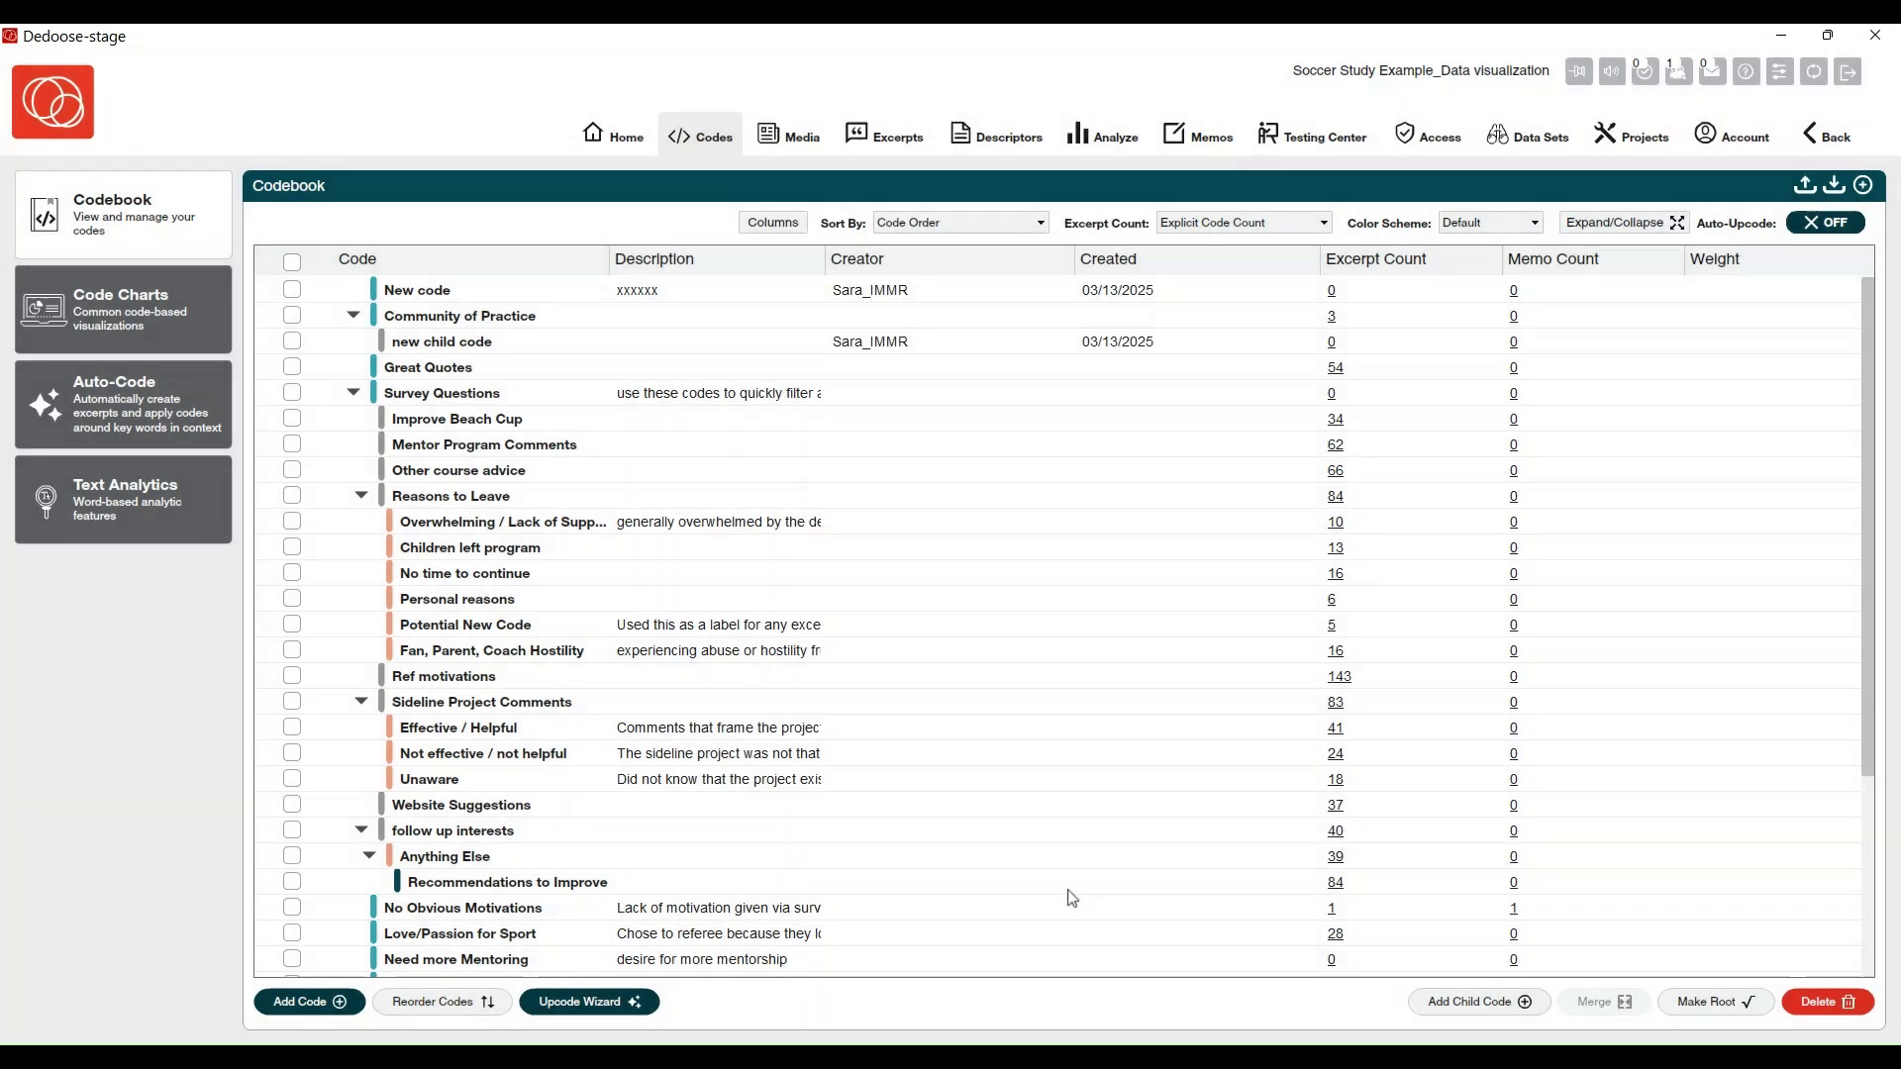
click(584, 1003)
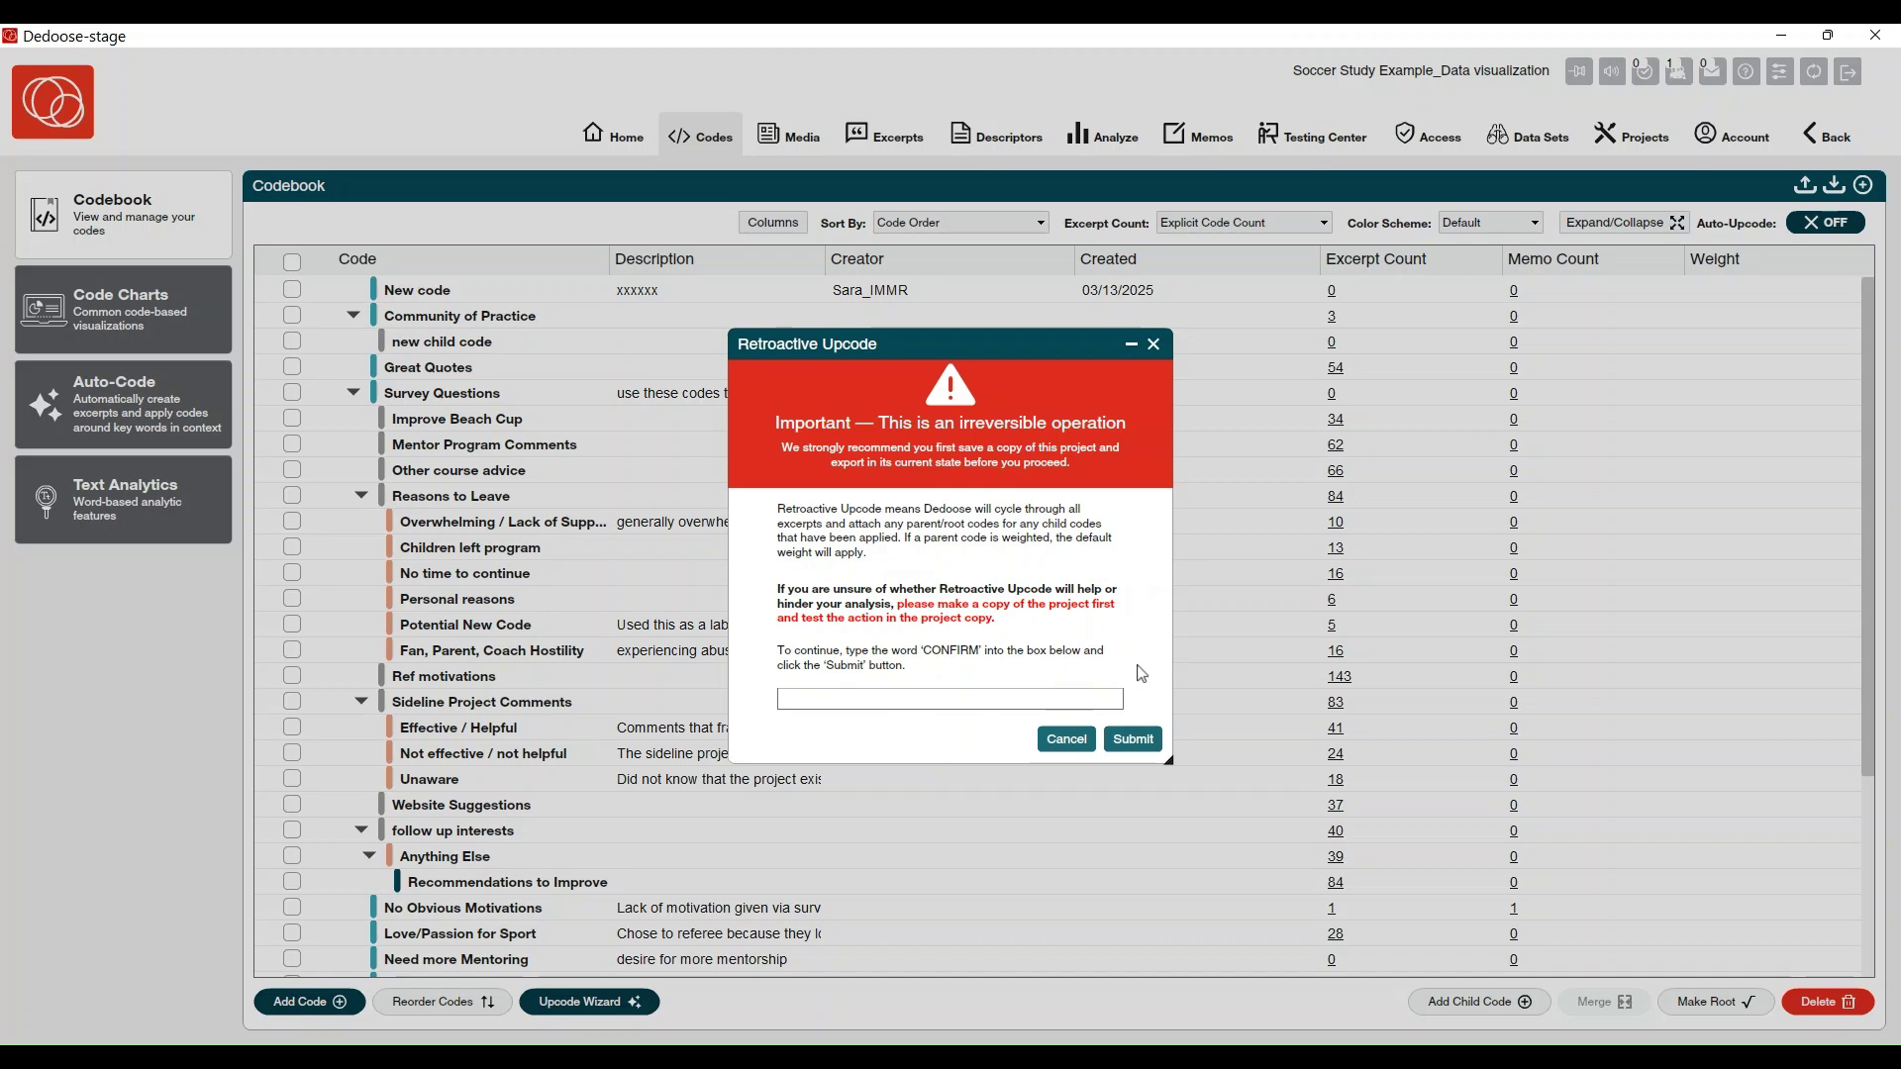
click(1070, 745)
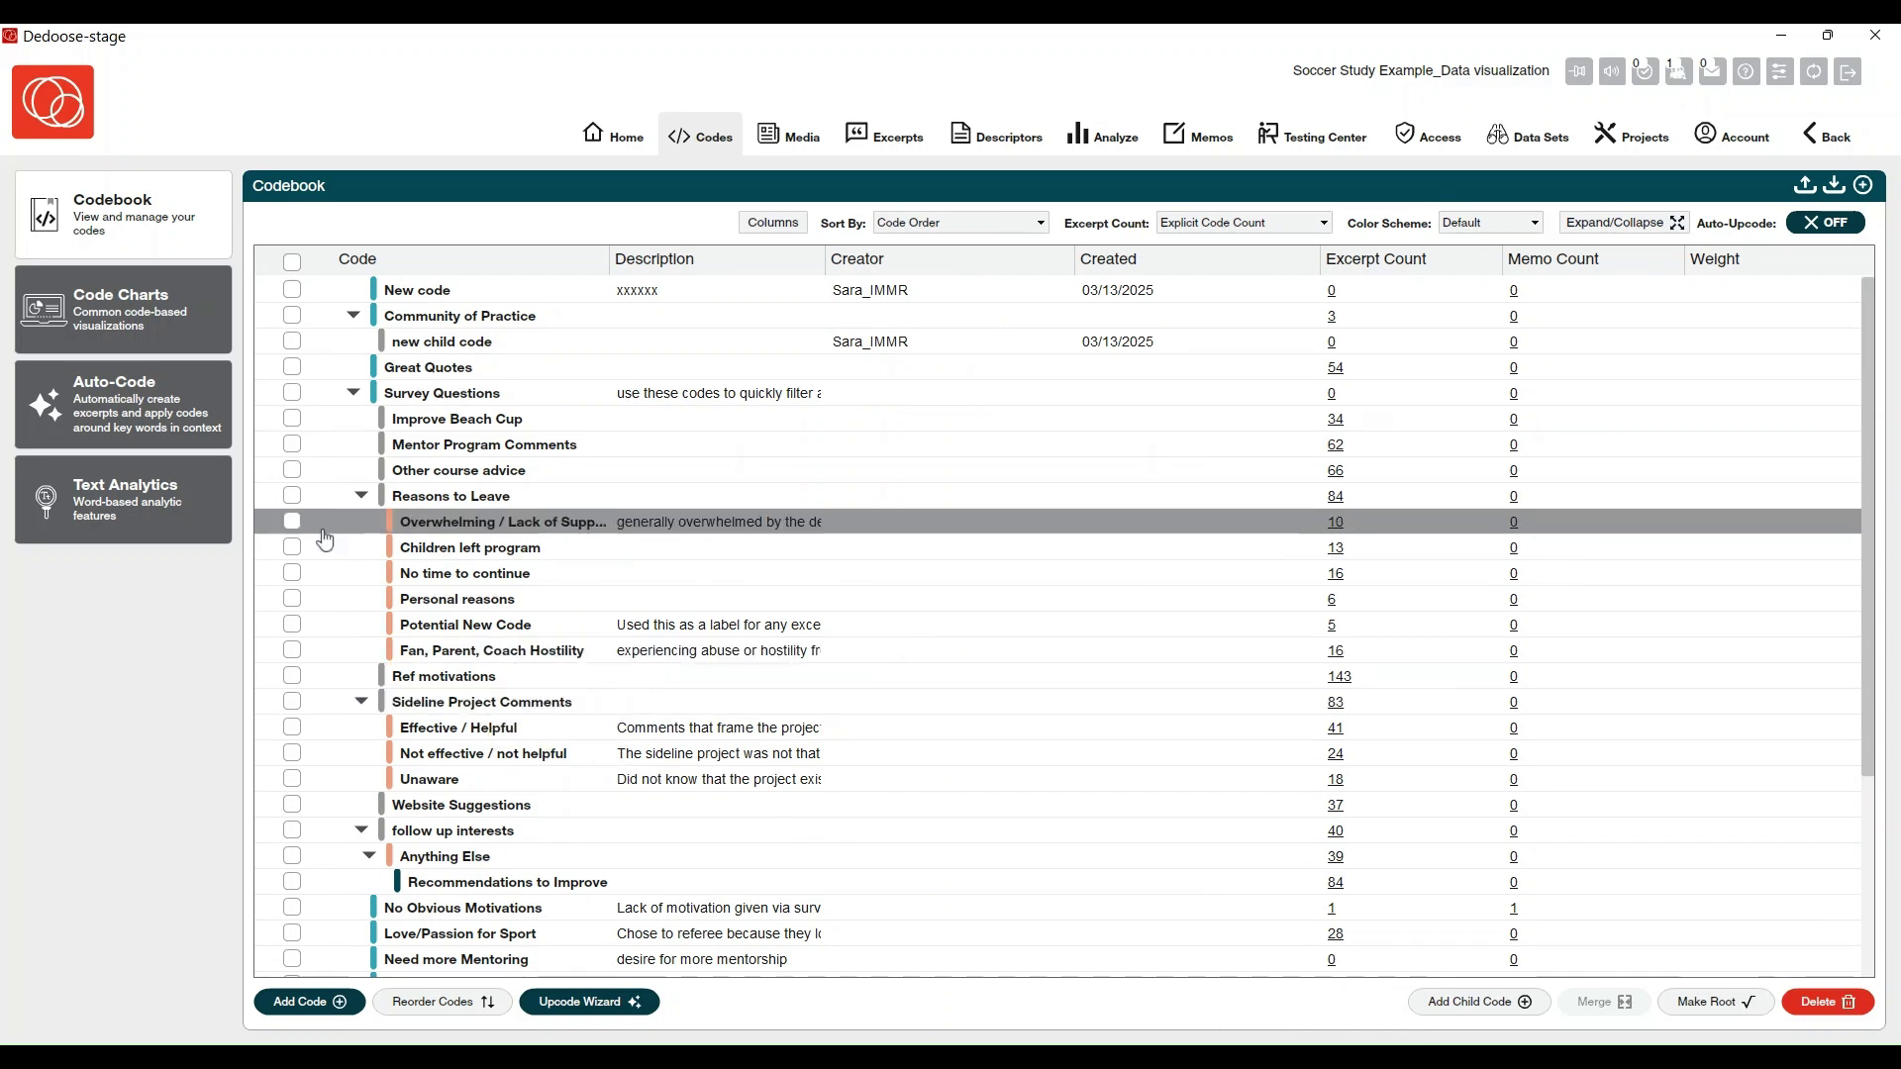
Check Improve Beach Cup, Mentor Program Comments, Other course advice and Reasons to Leave.
click(292, 418)
click(292, 443)
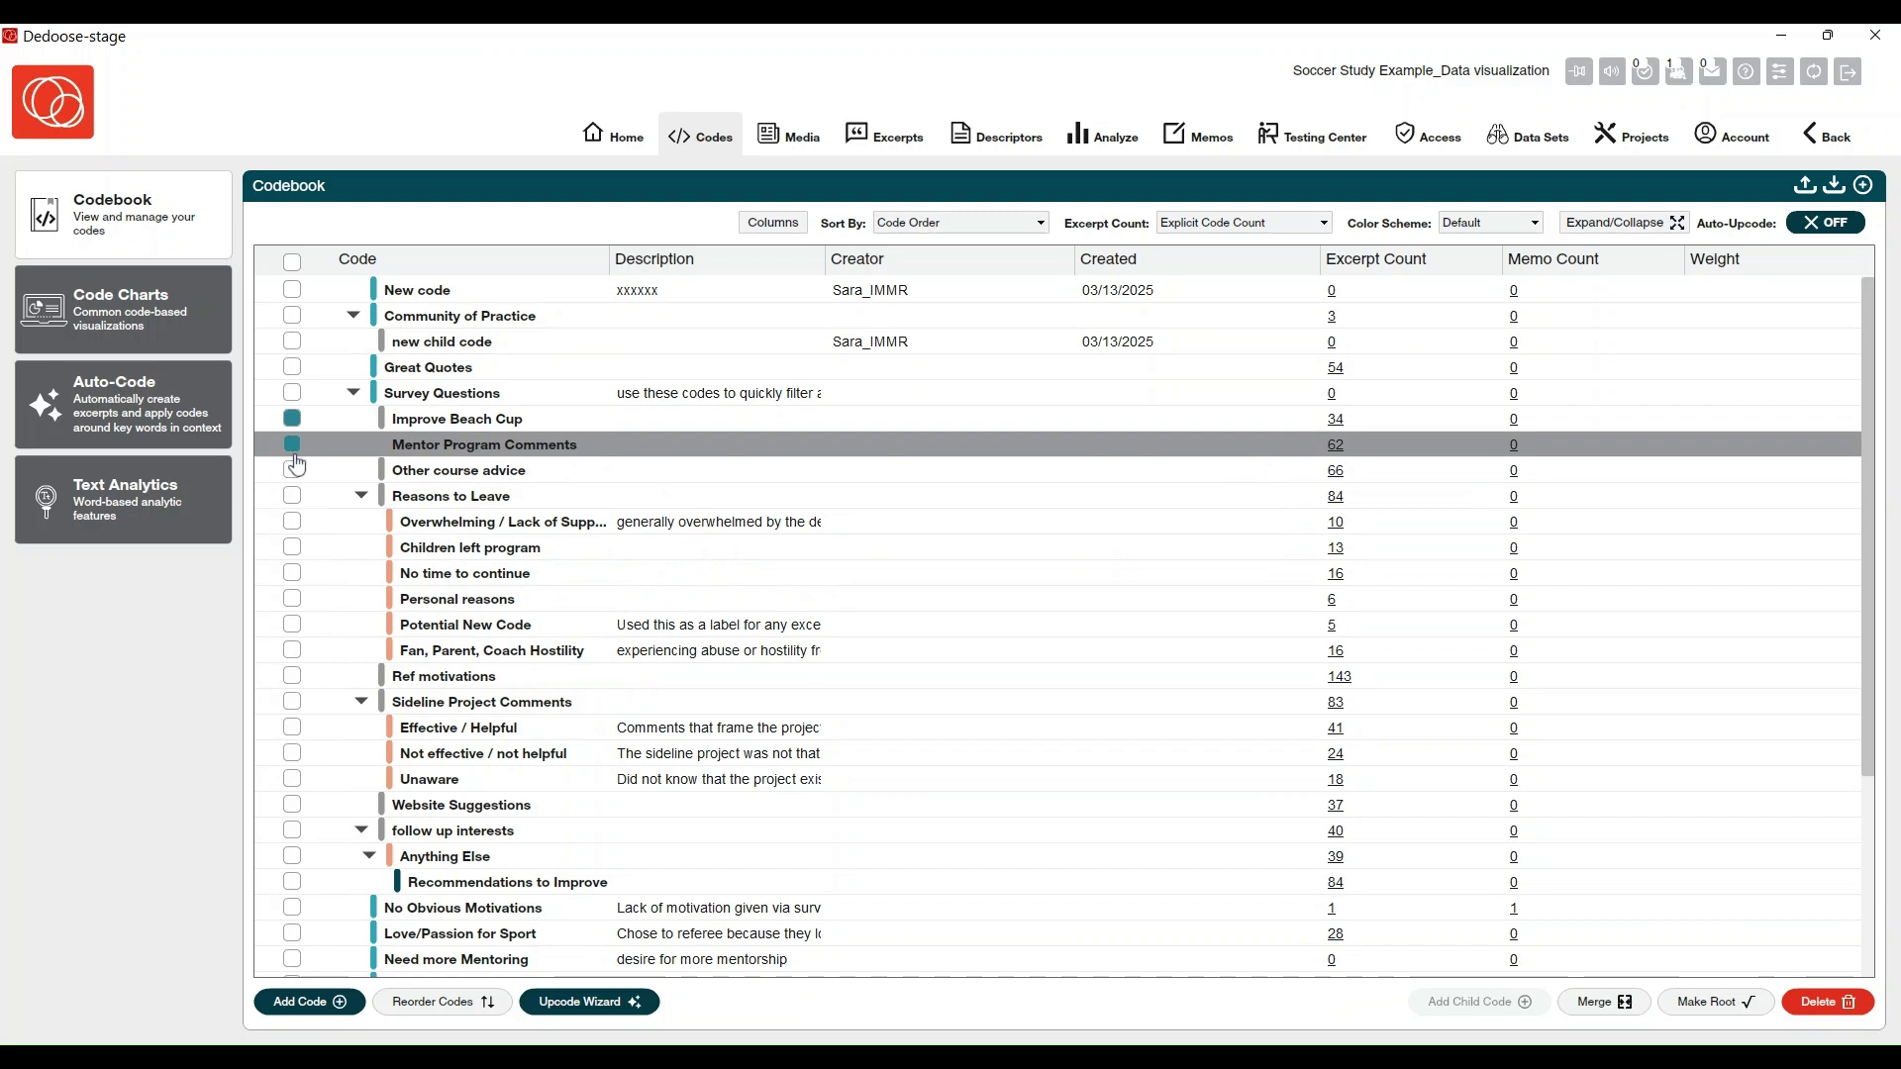
click(293, 469)
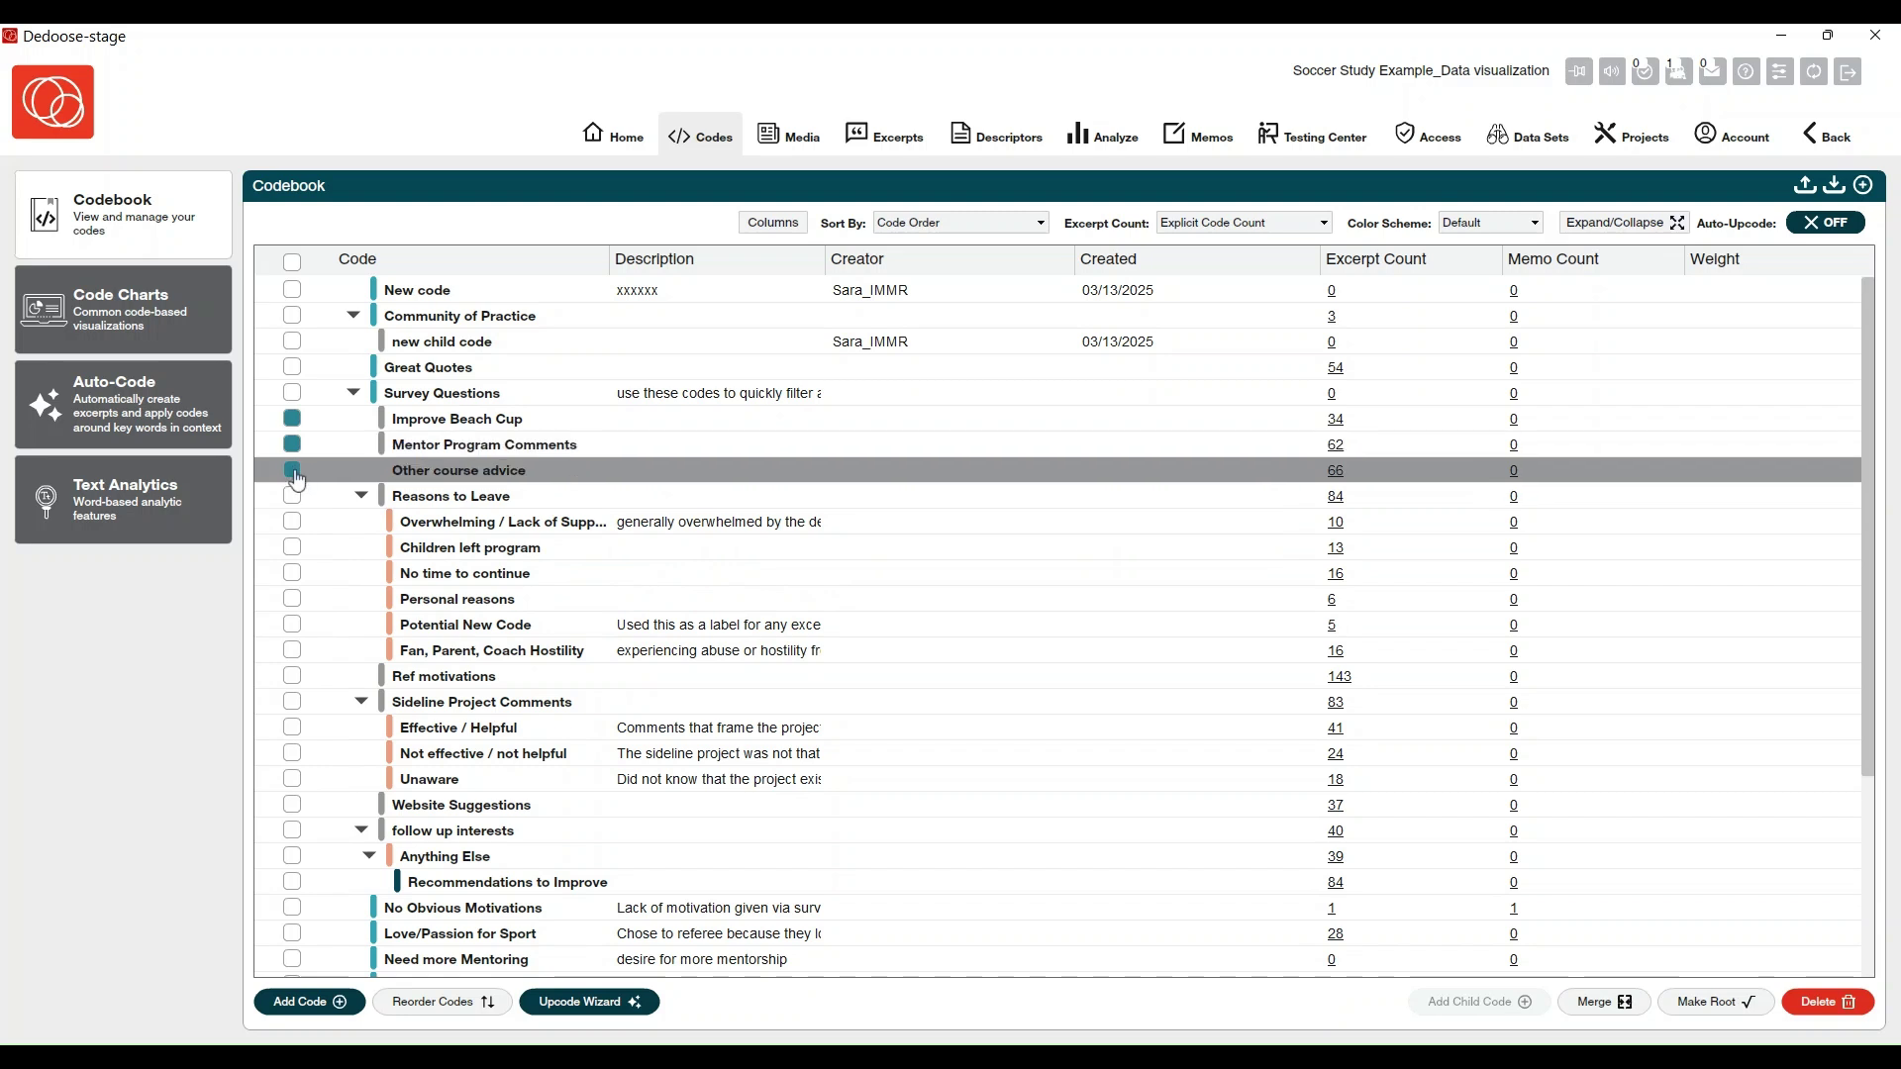
click(293, 496)
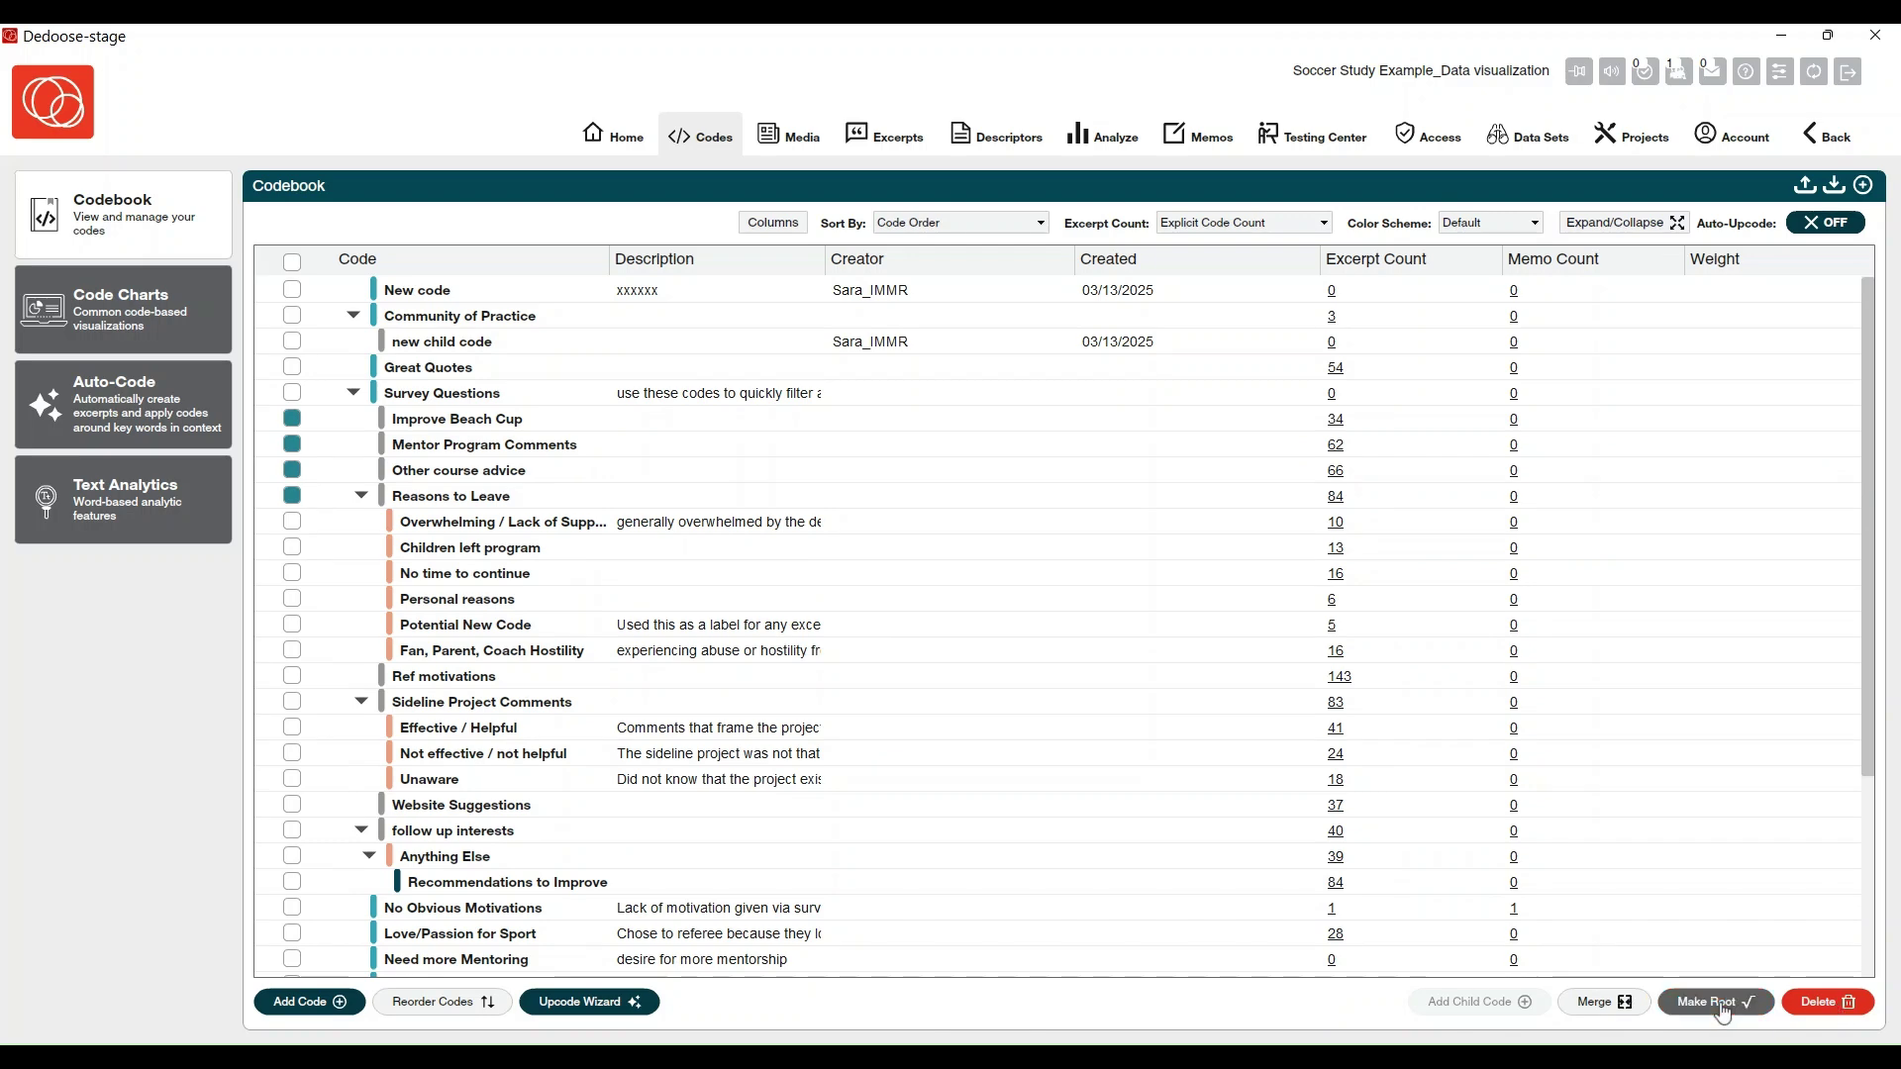
Start a merge with Improve Beach Cup as primary code, then cancel it.
click(1585, 1006)
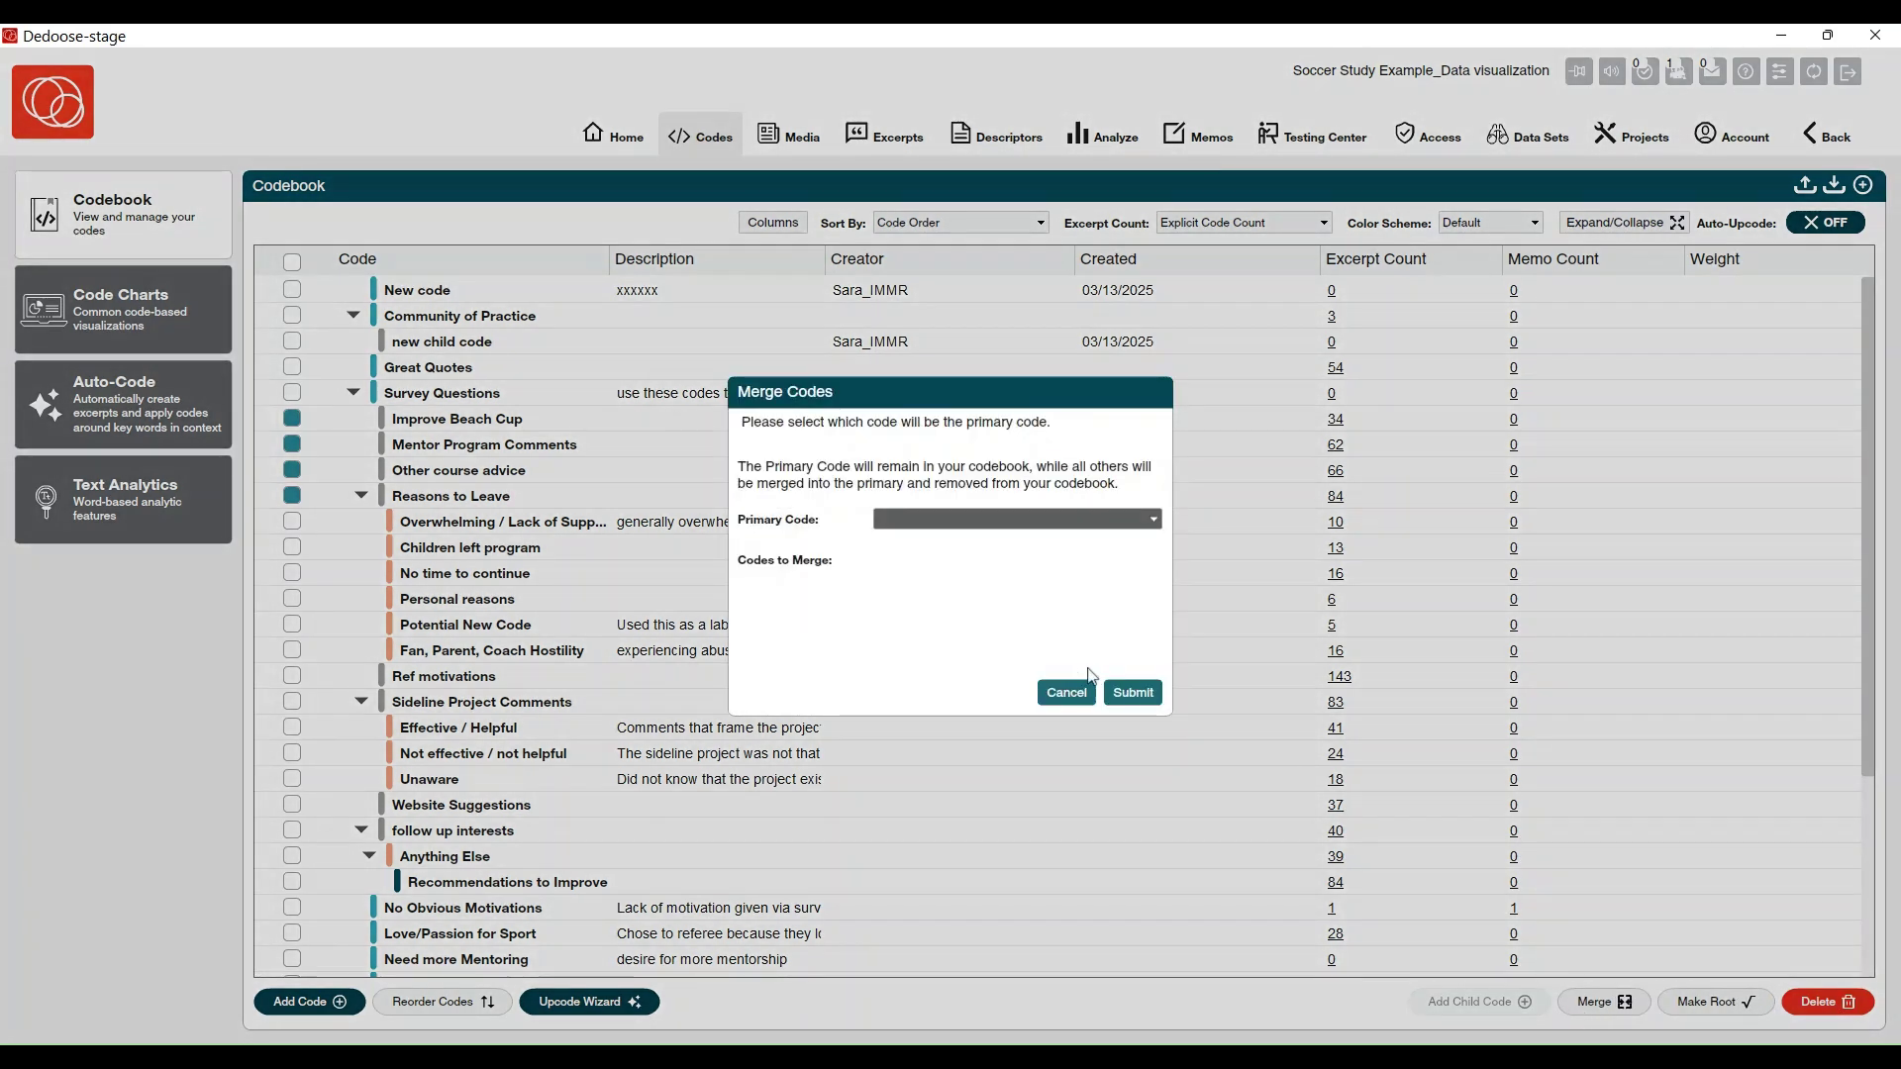
click(930, 523)
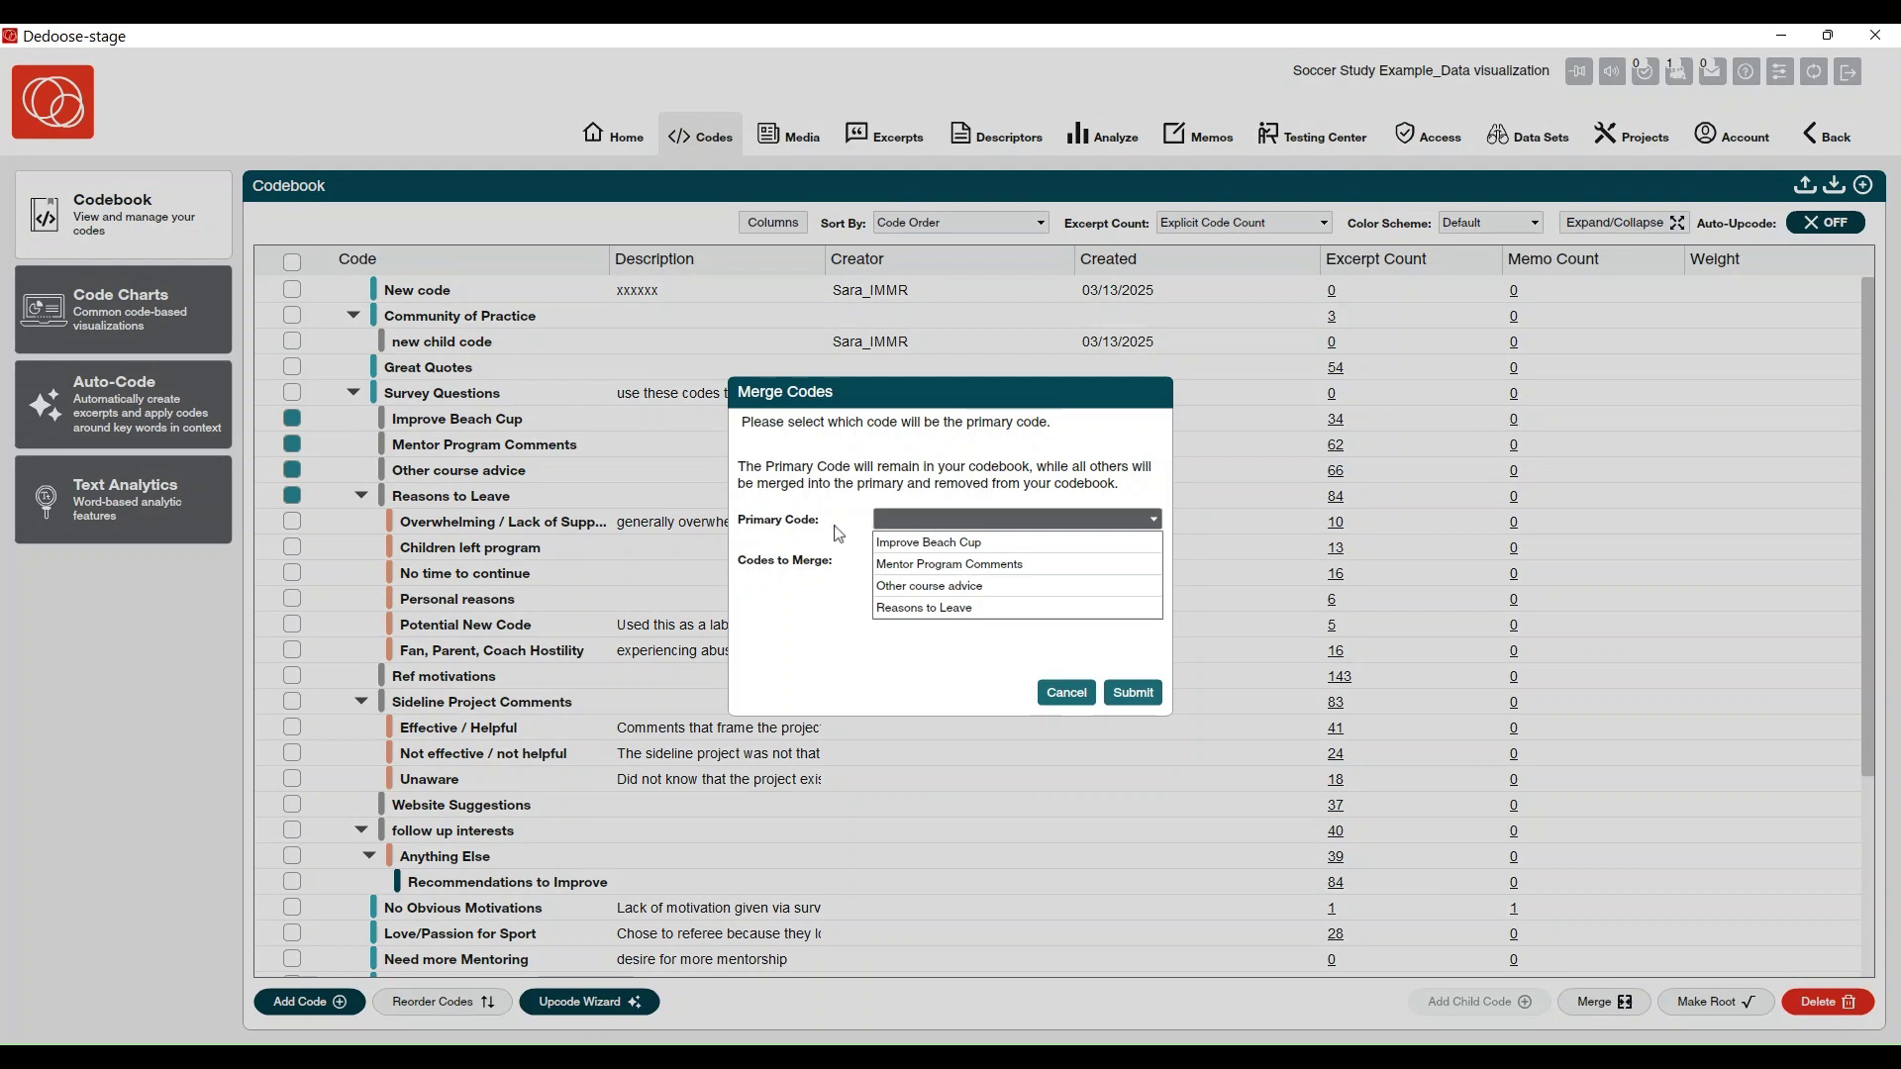
click(891, 542)
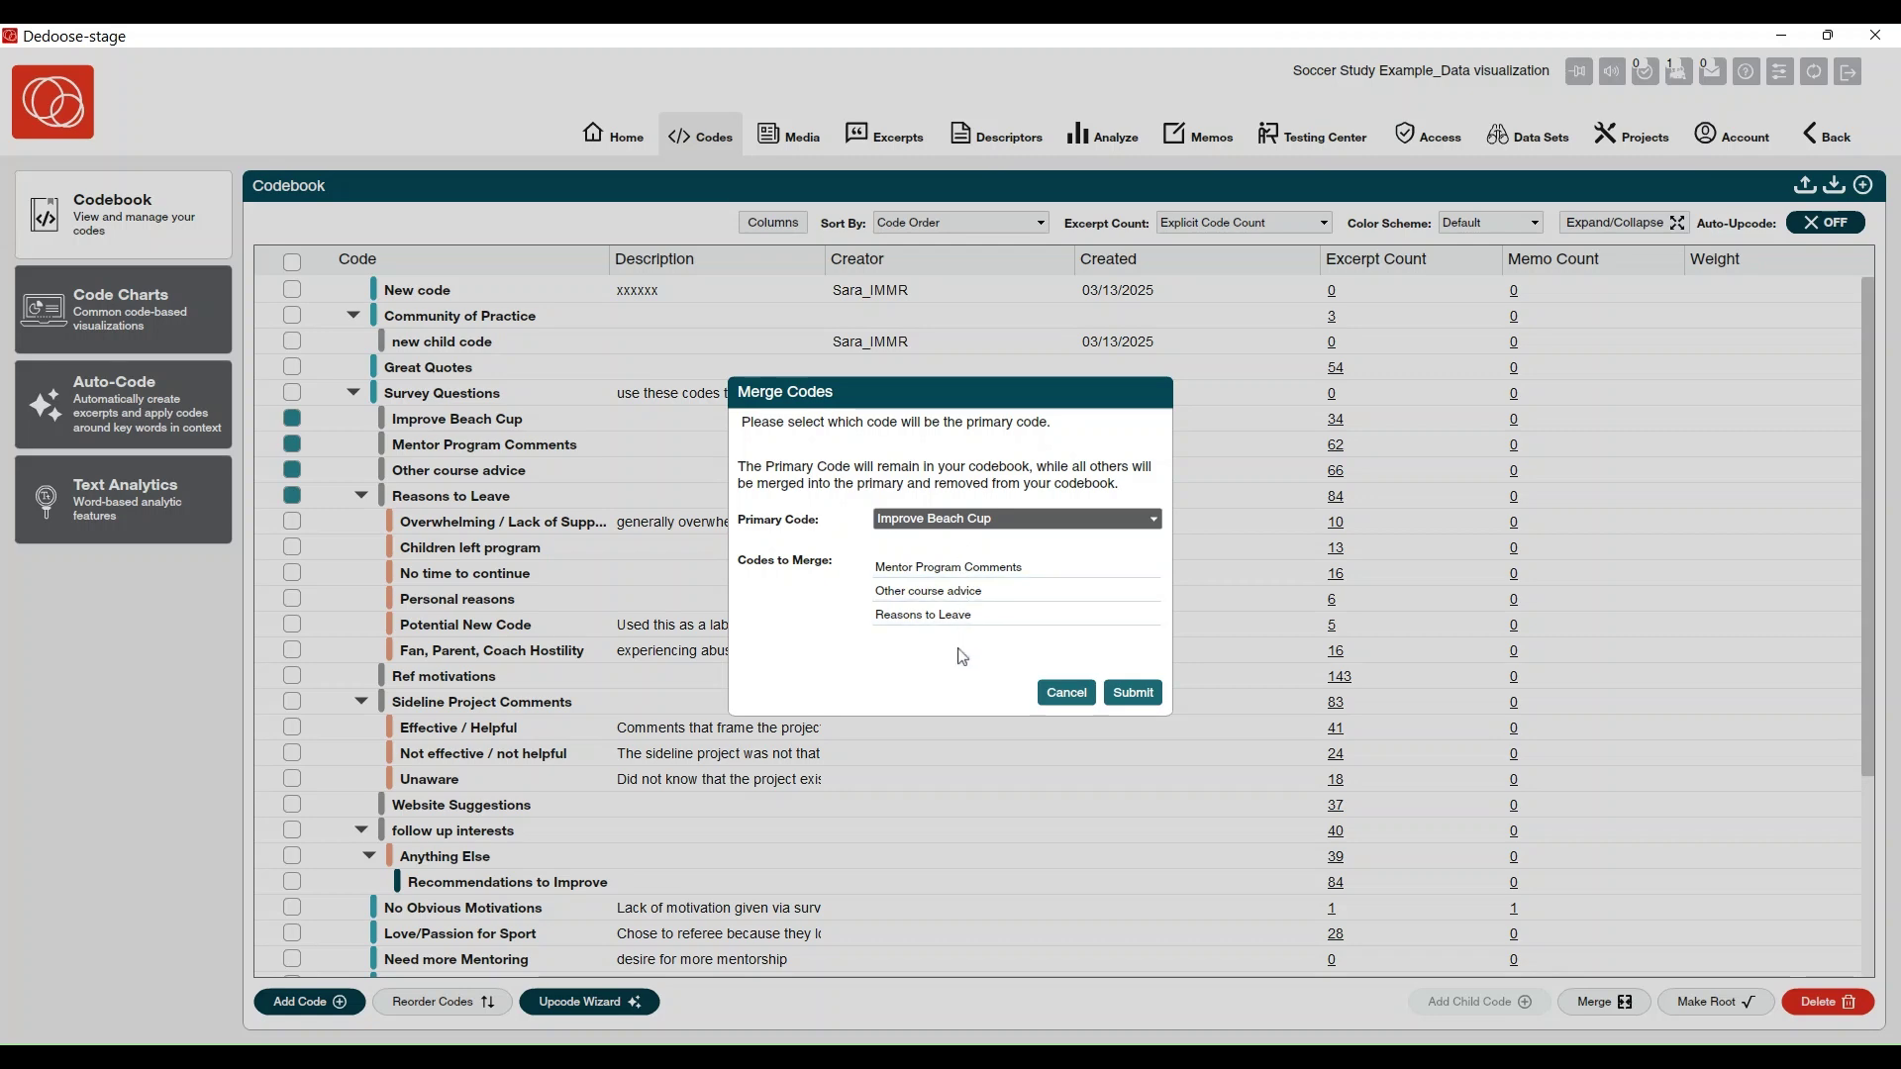
click(1062, 697)
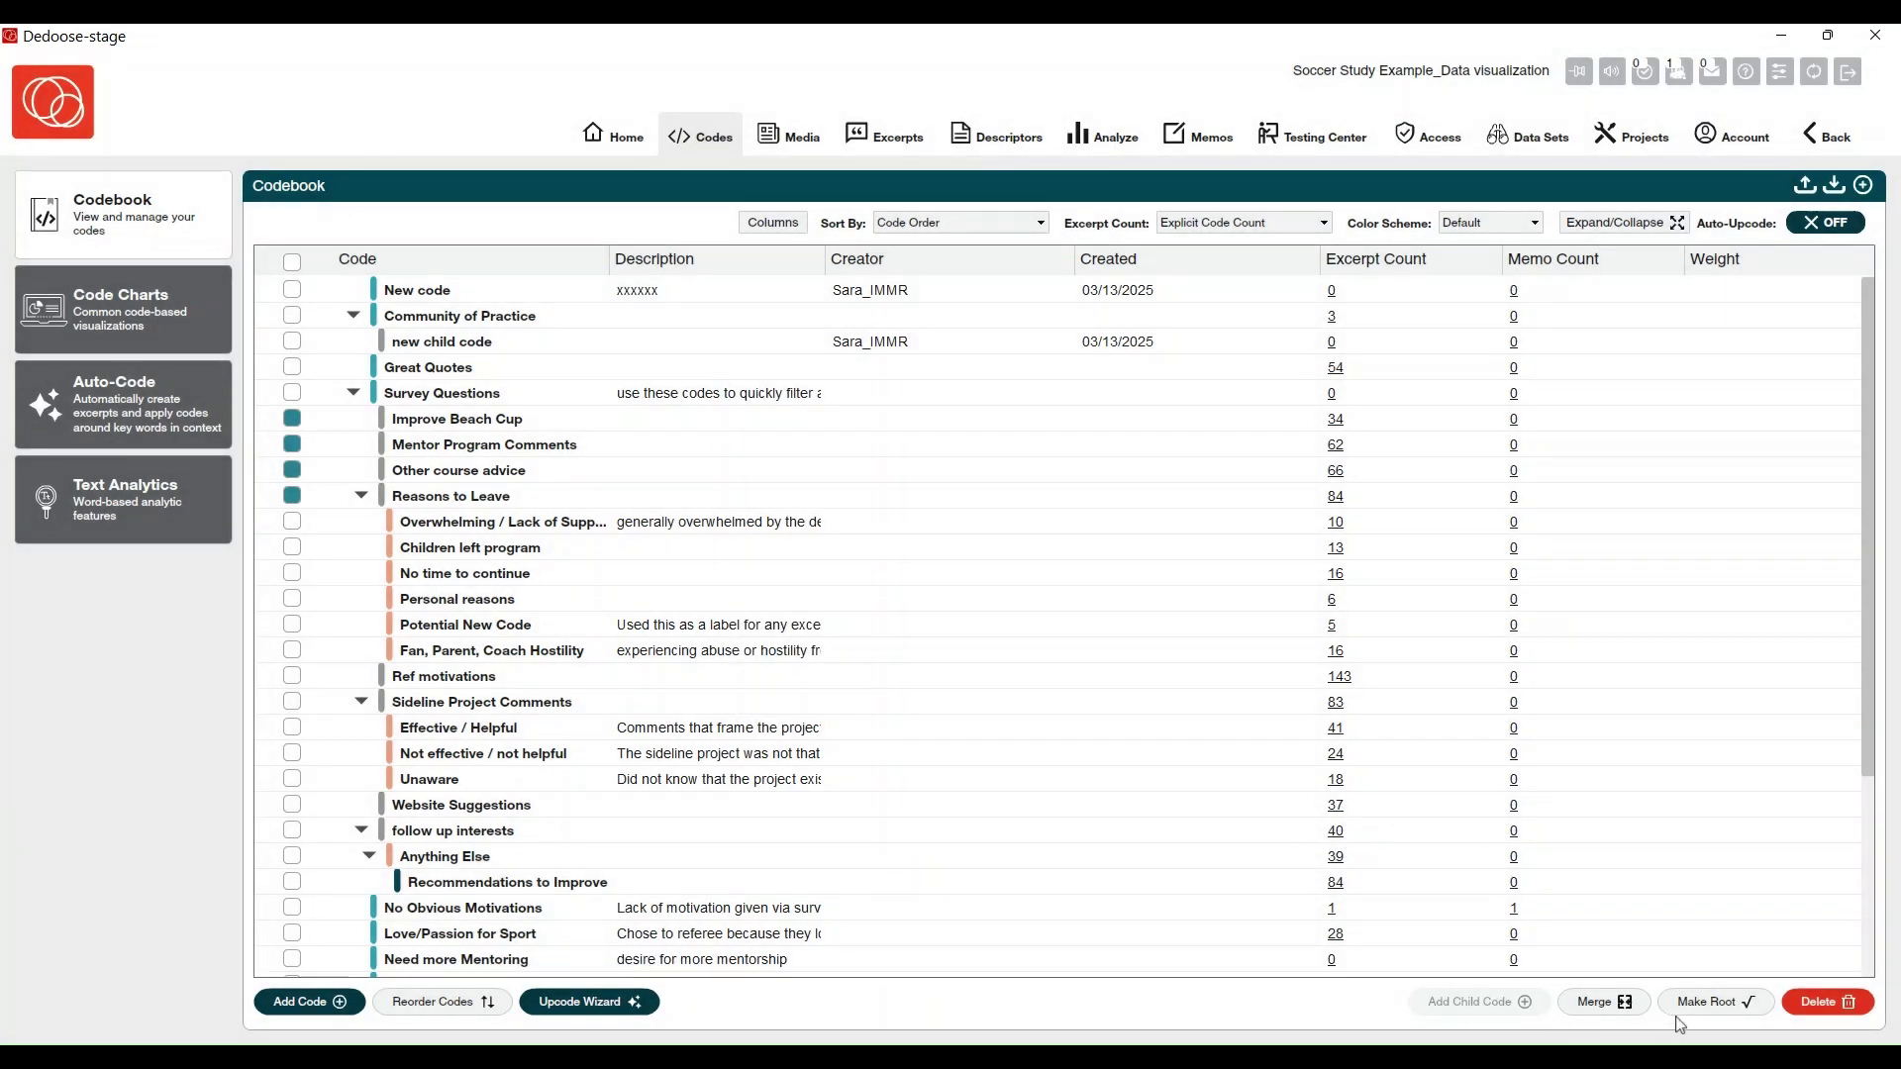
click(1709, 1002)
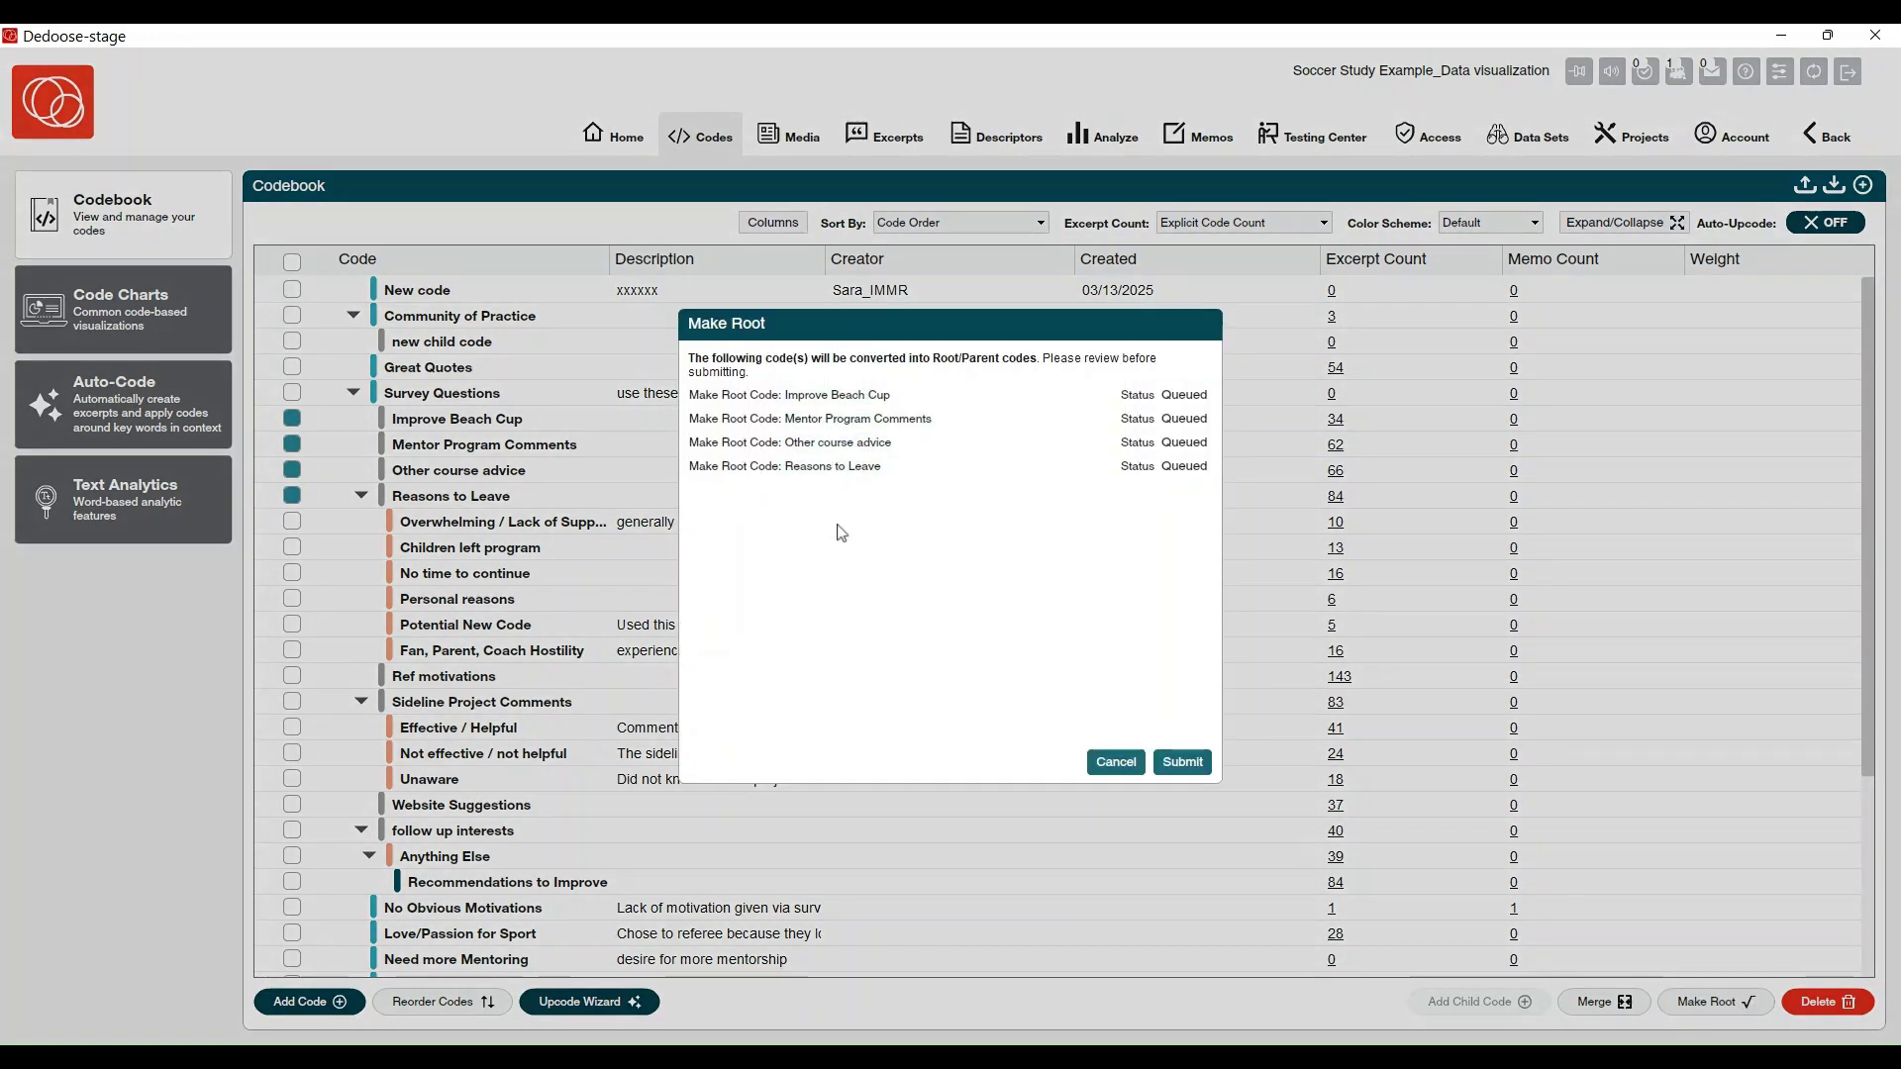
click(1116, 763)
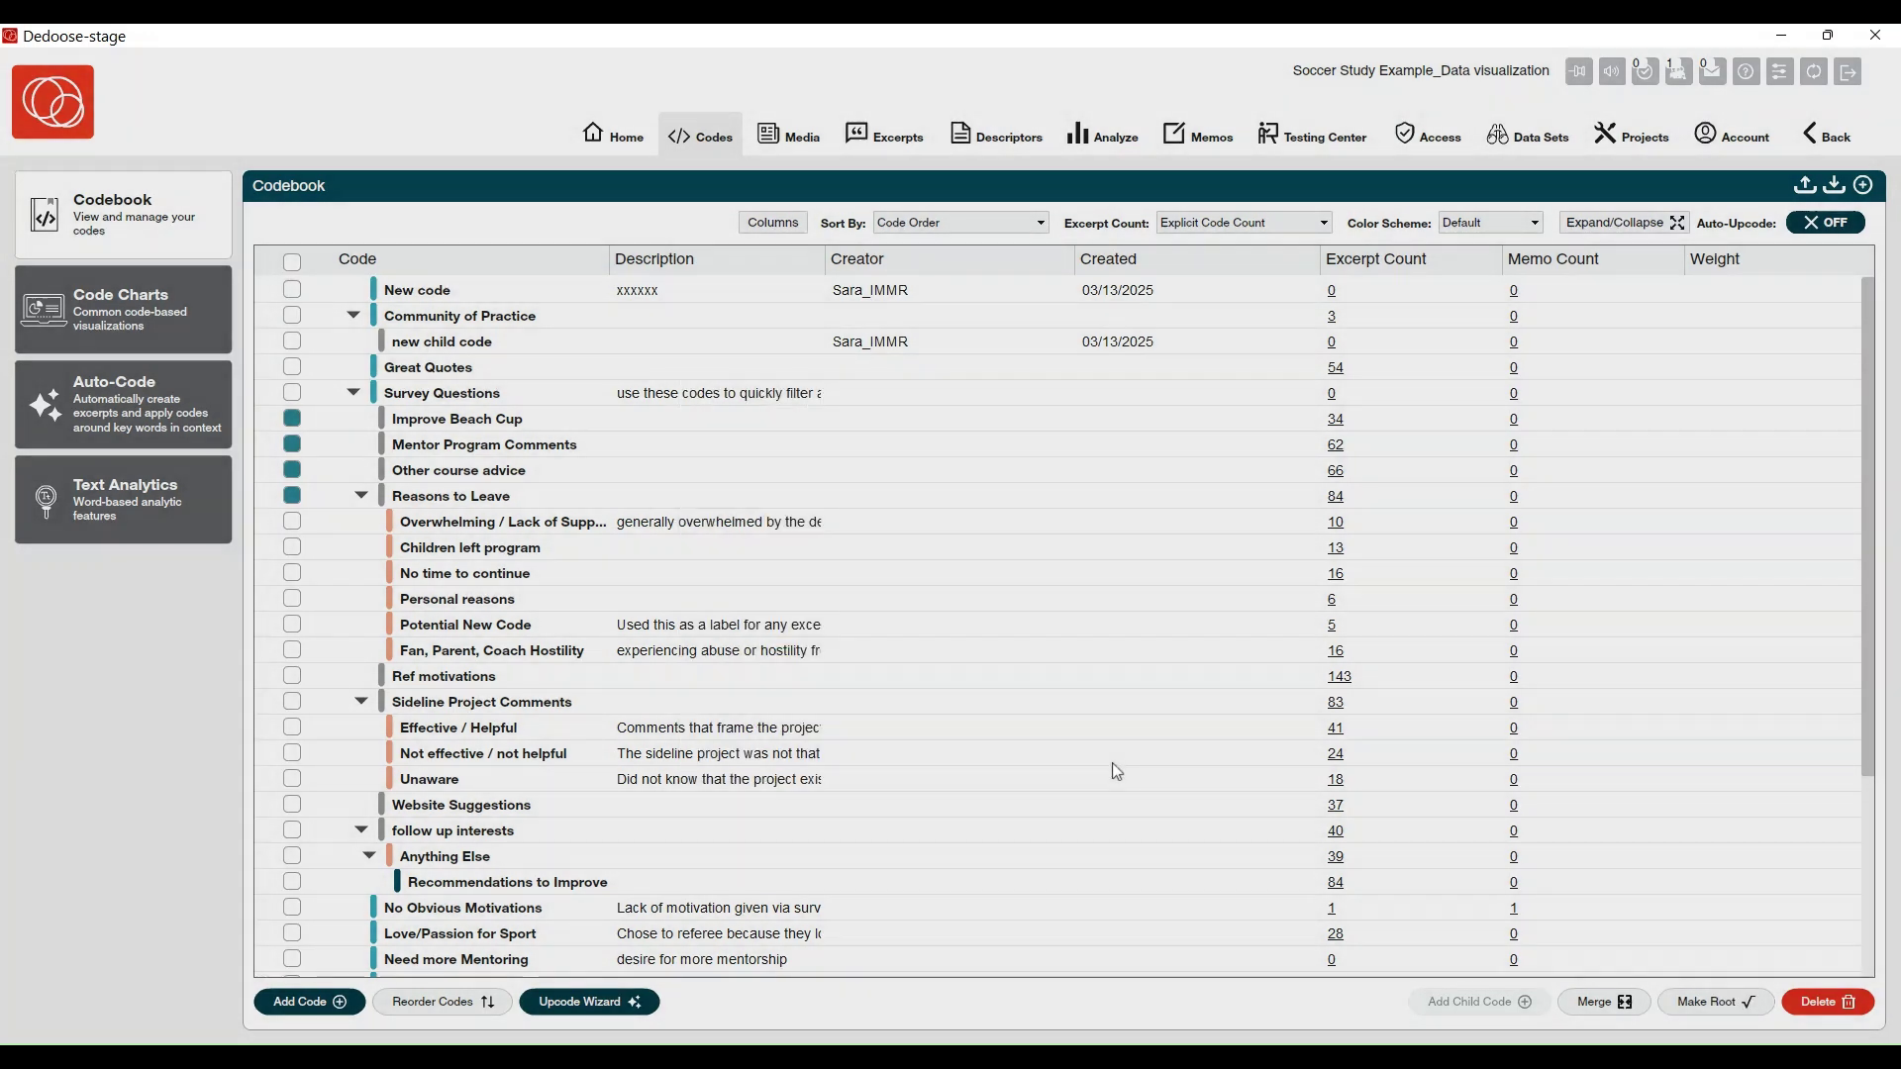
click(1830, 1009)
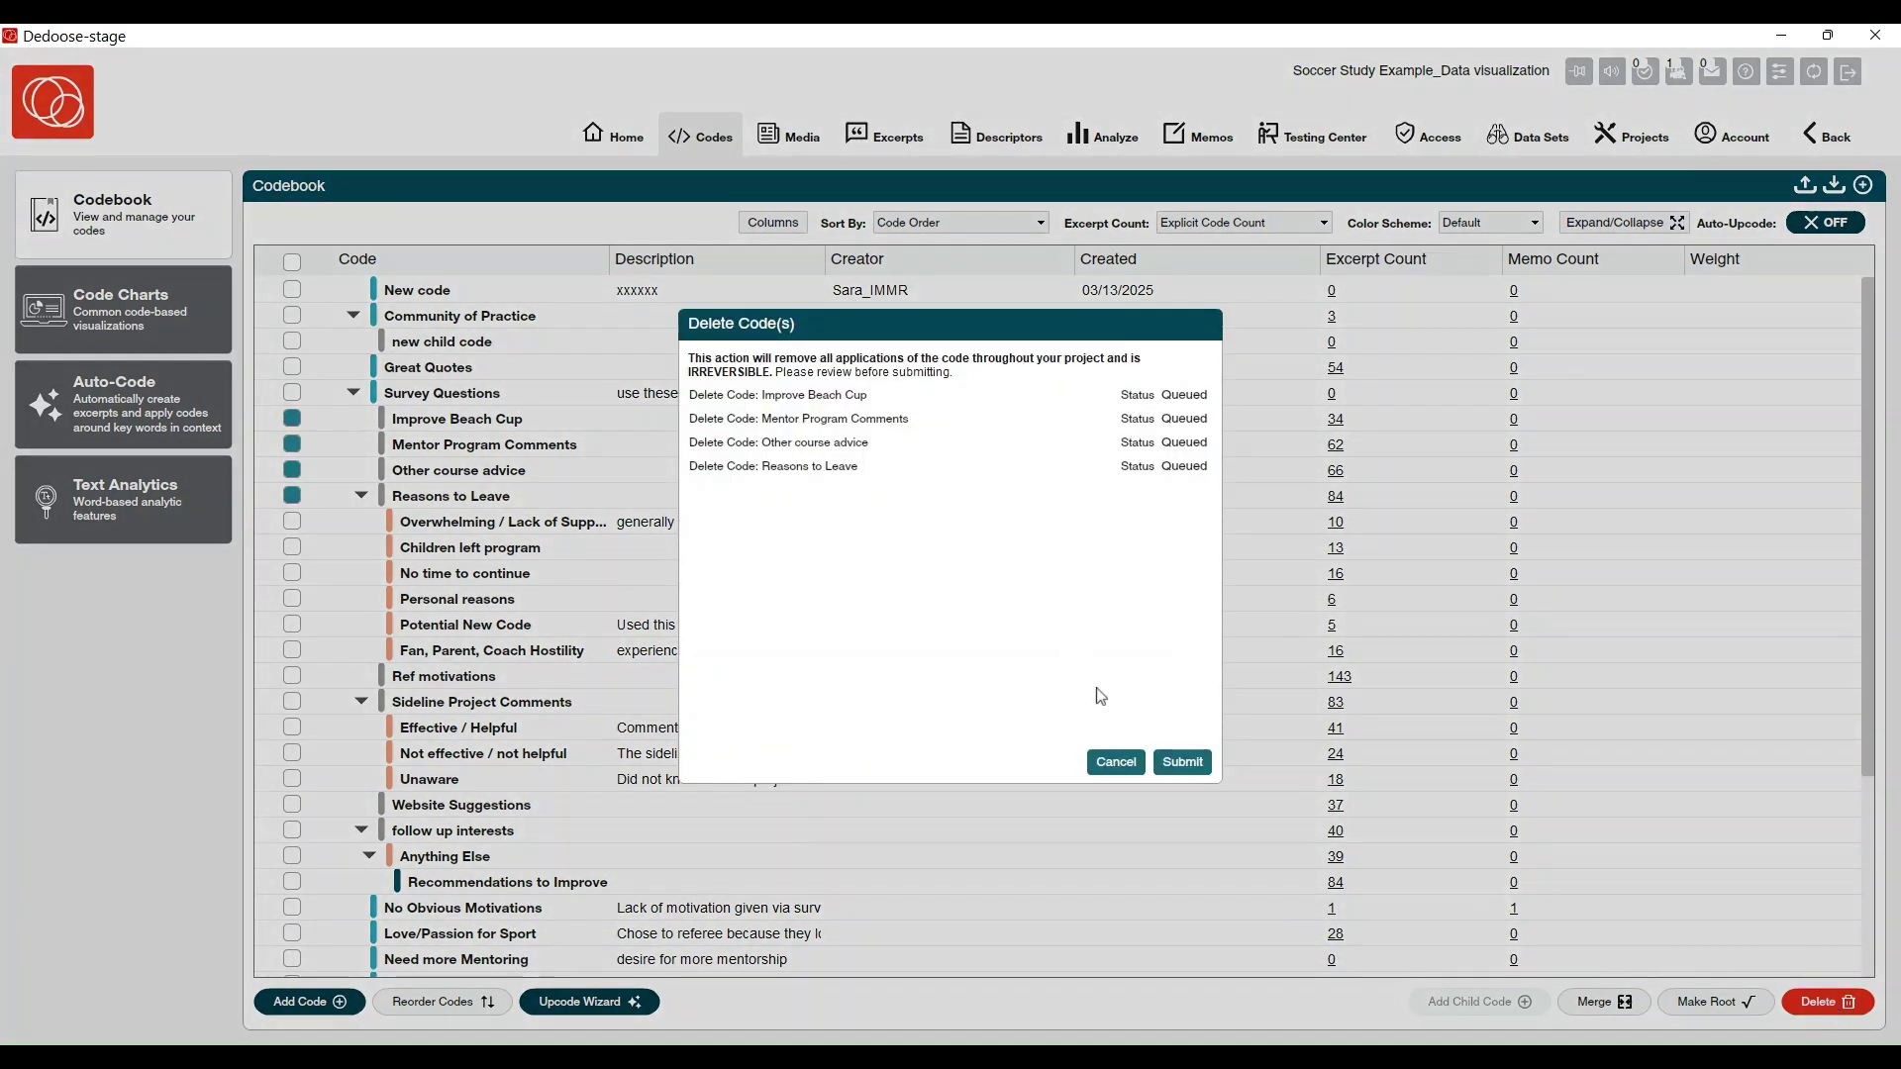
click(1117, 763)
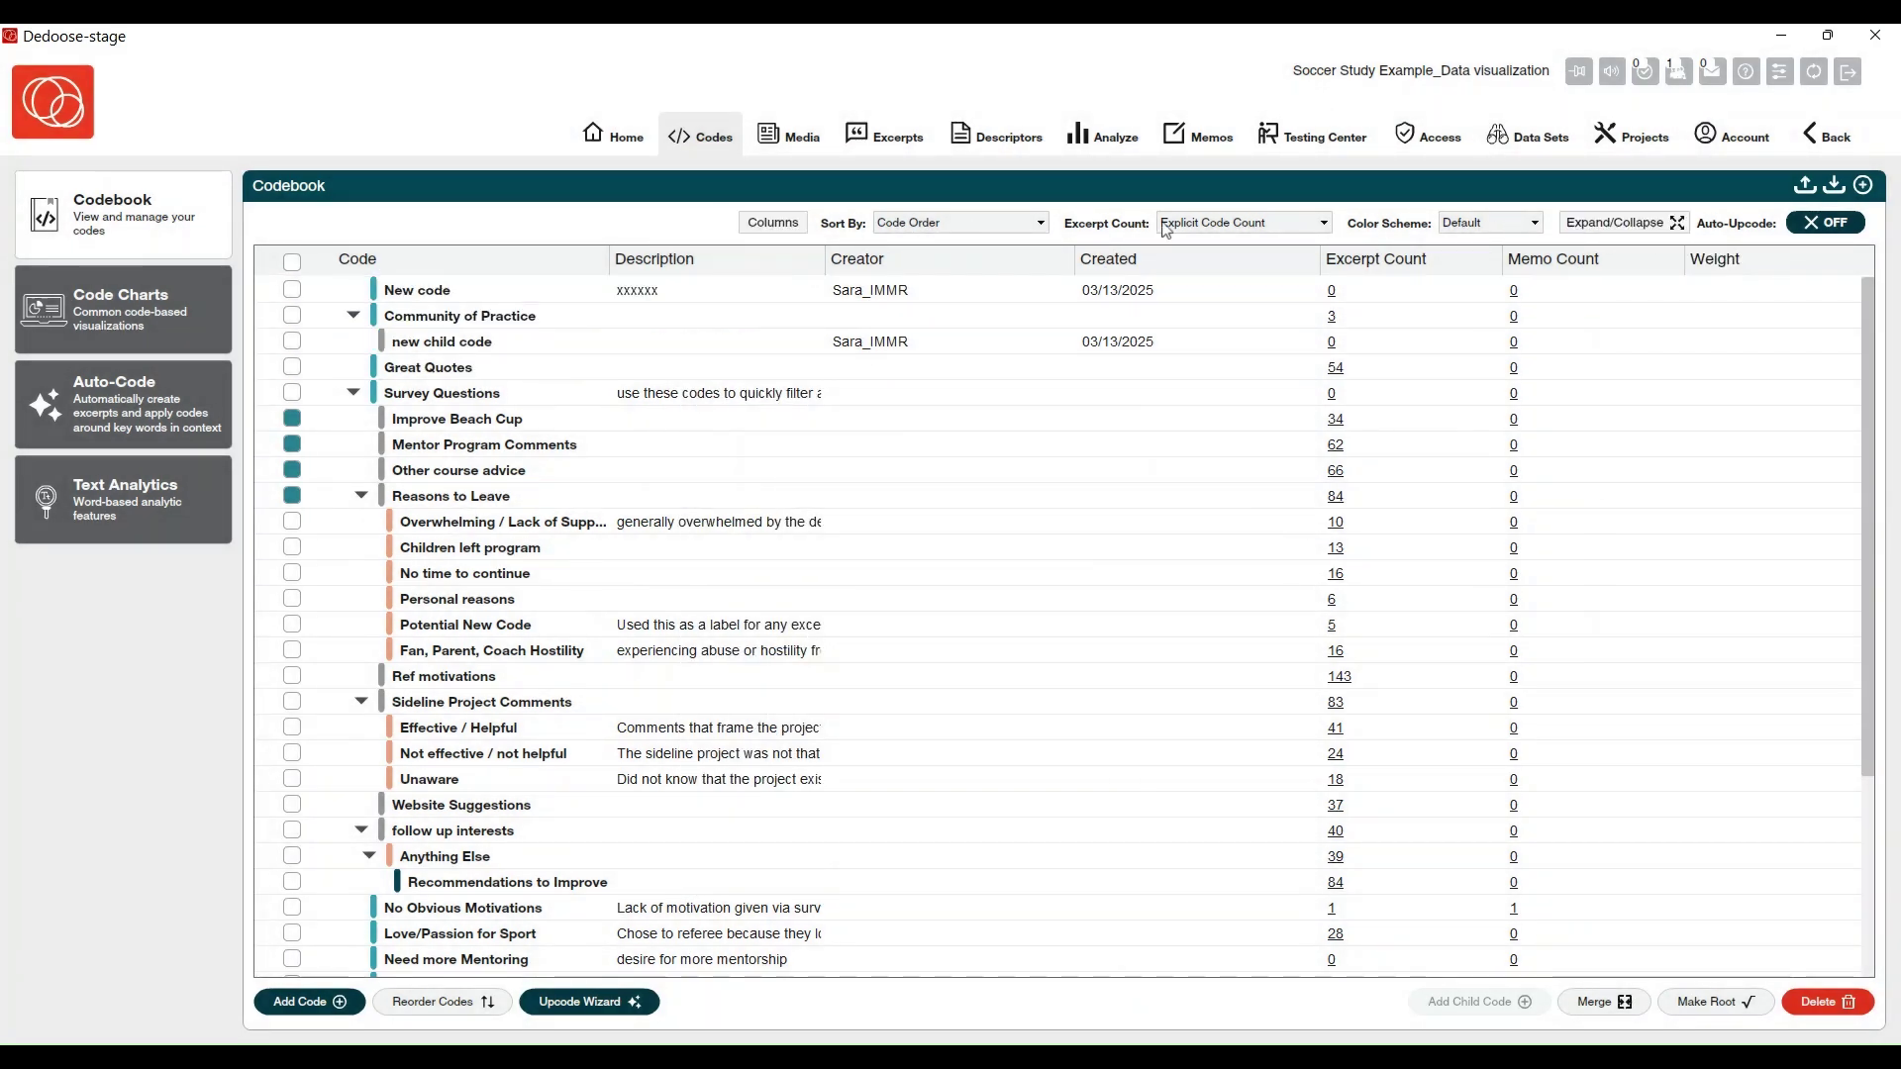
Hide the Memo Count, Weight and Created columns in the Codebook.
click(764, 229)
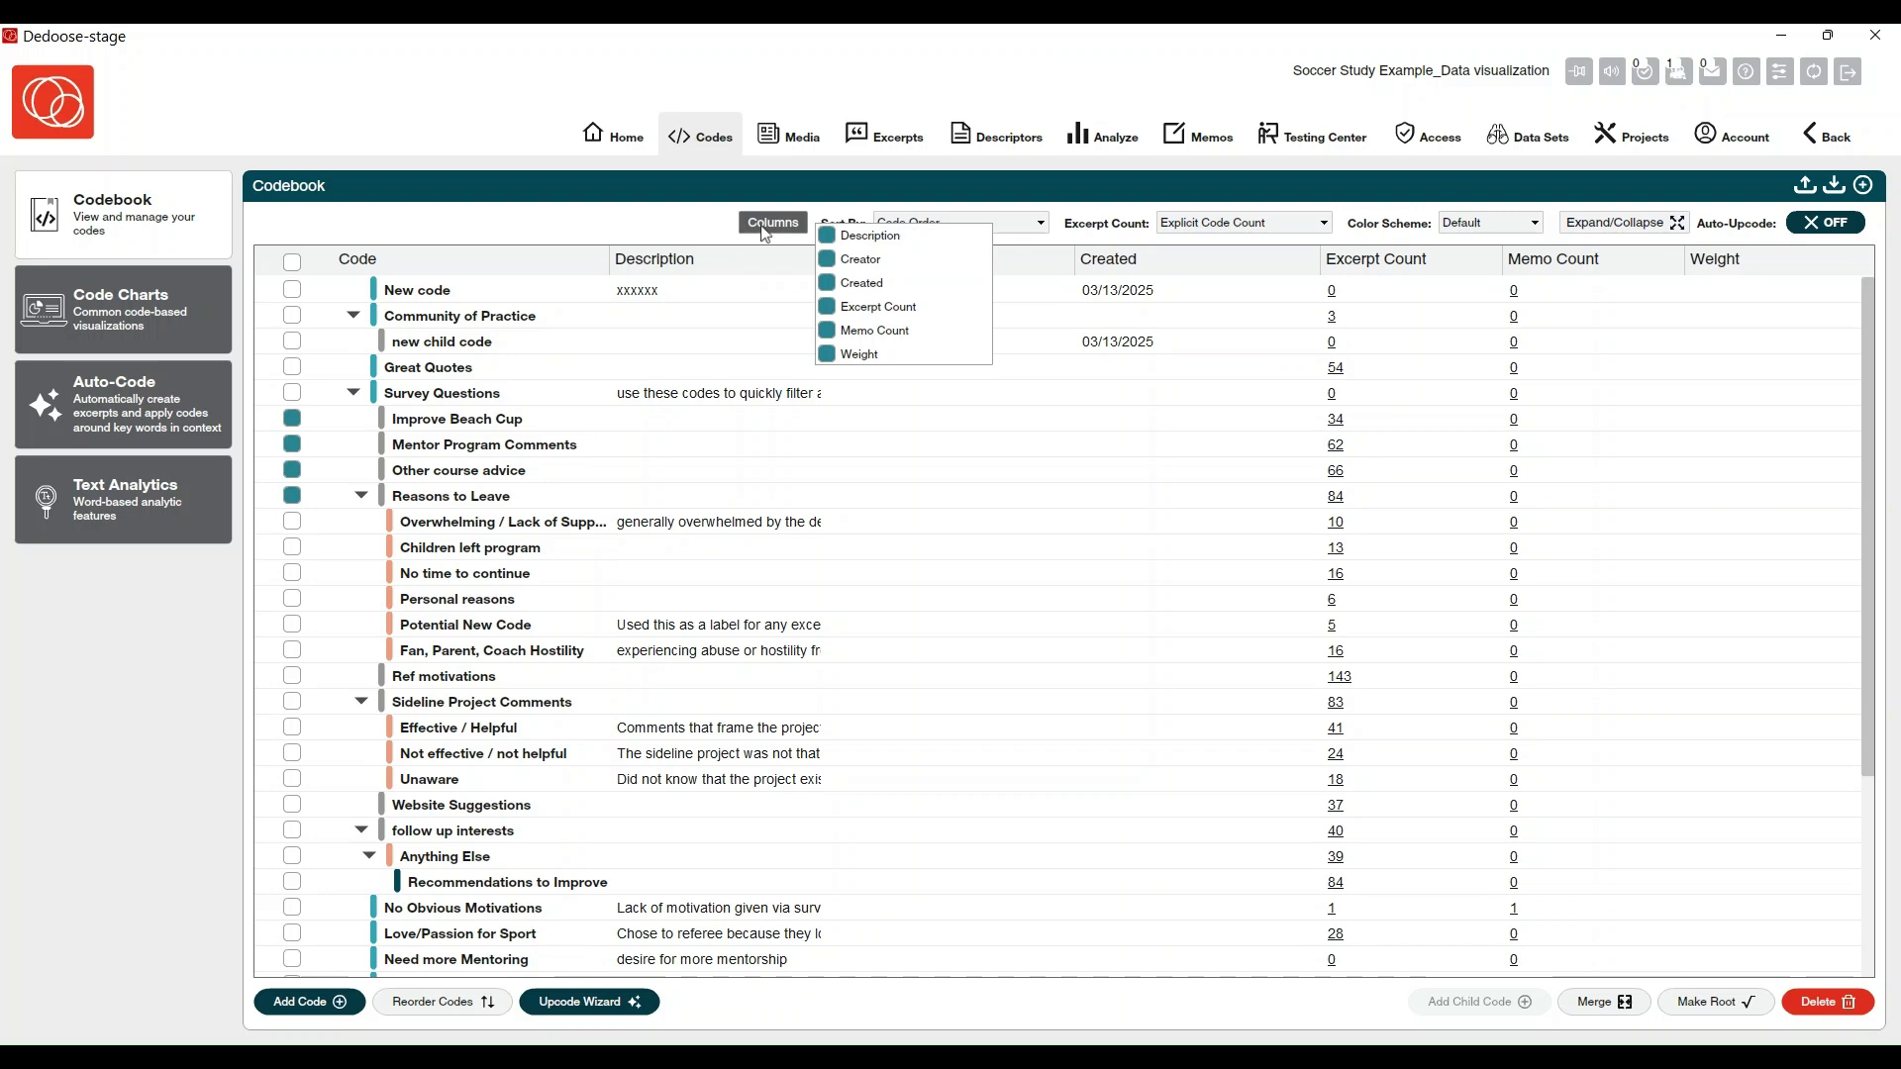
click(827, 330)
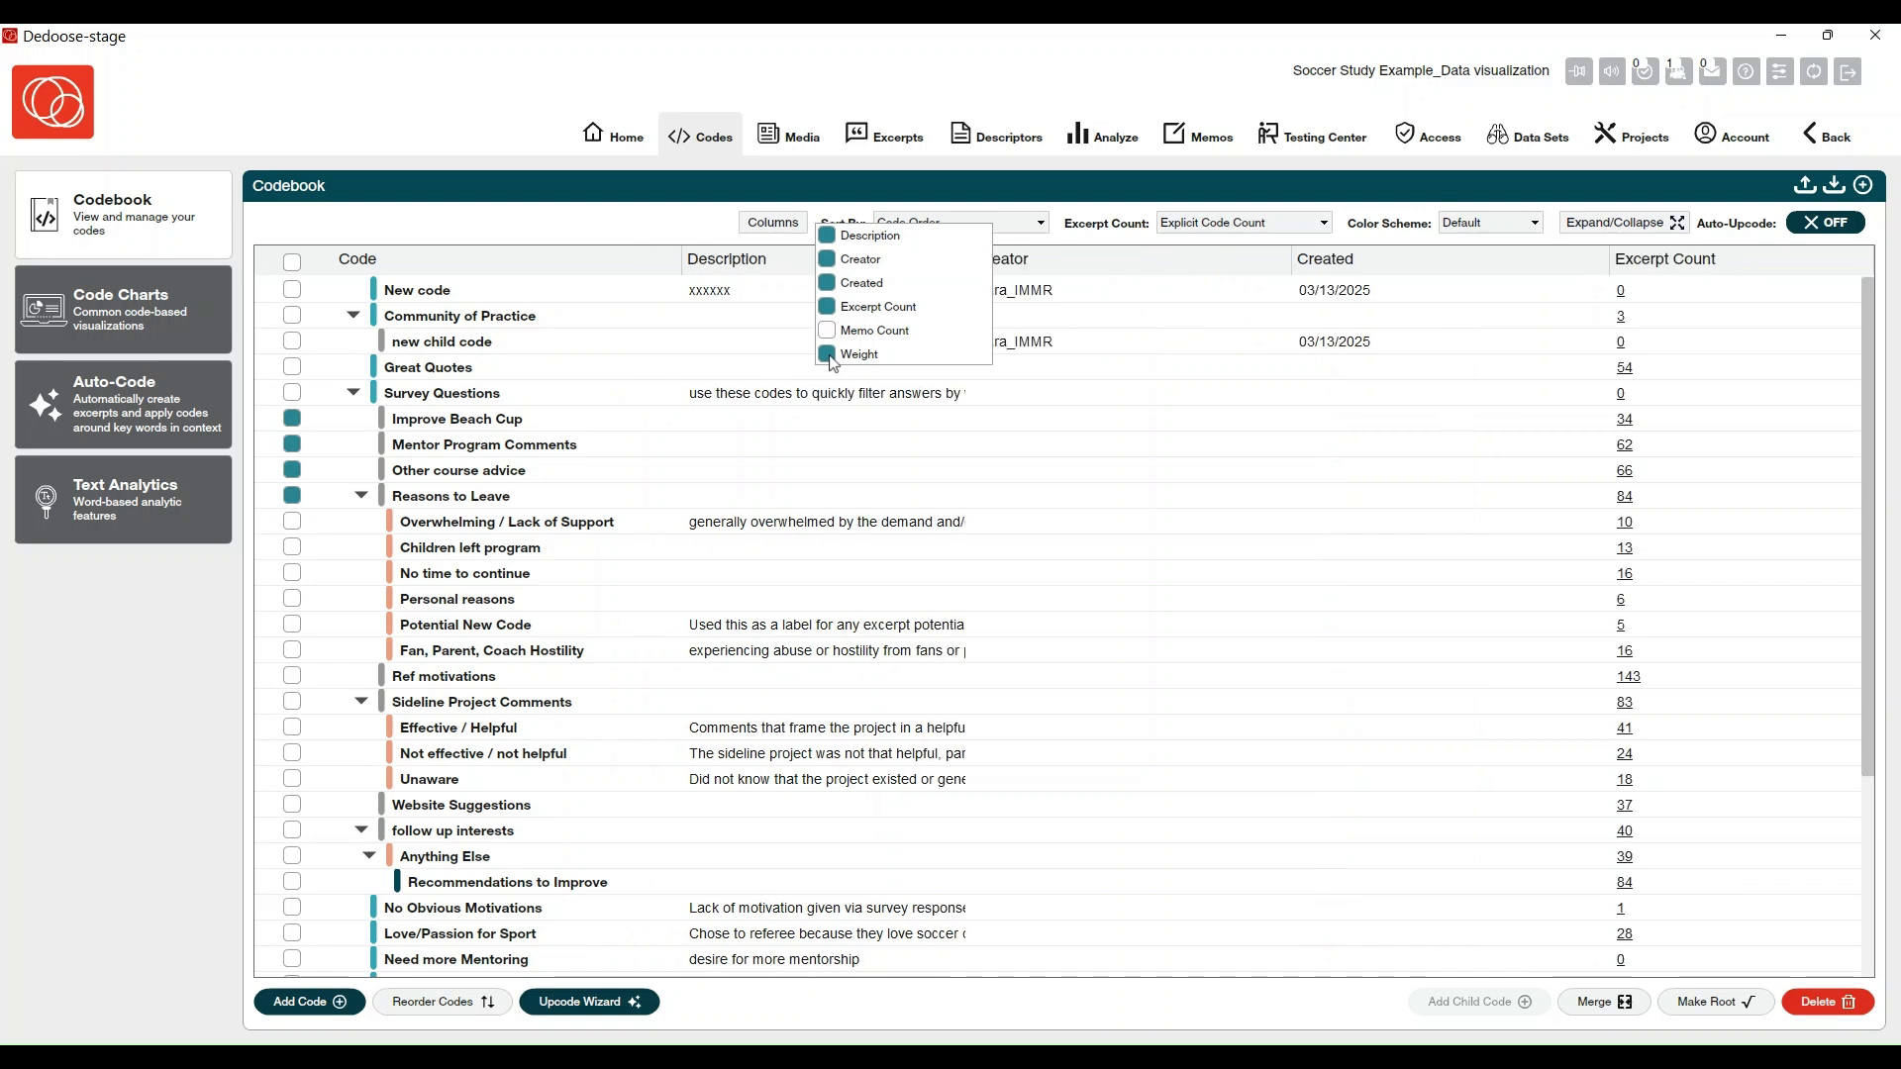
click(827, 355)
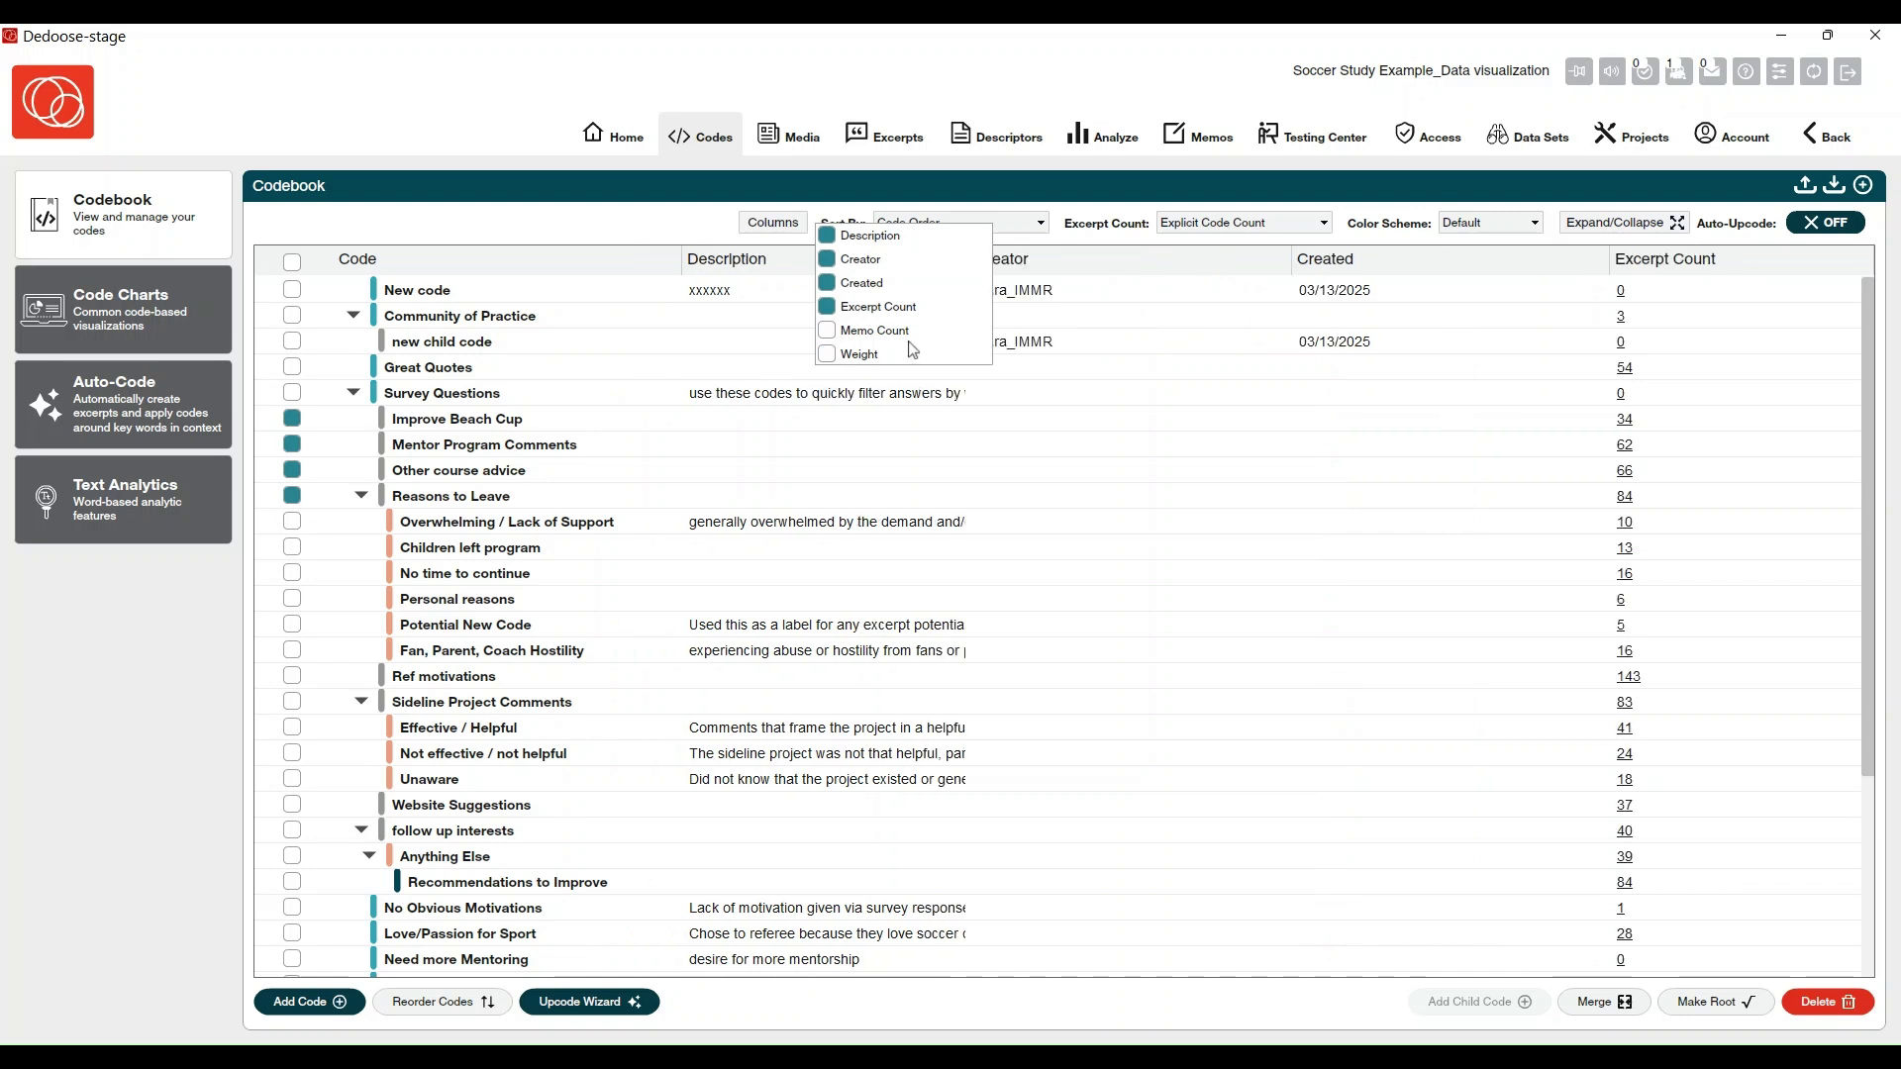
click(827, 290)
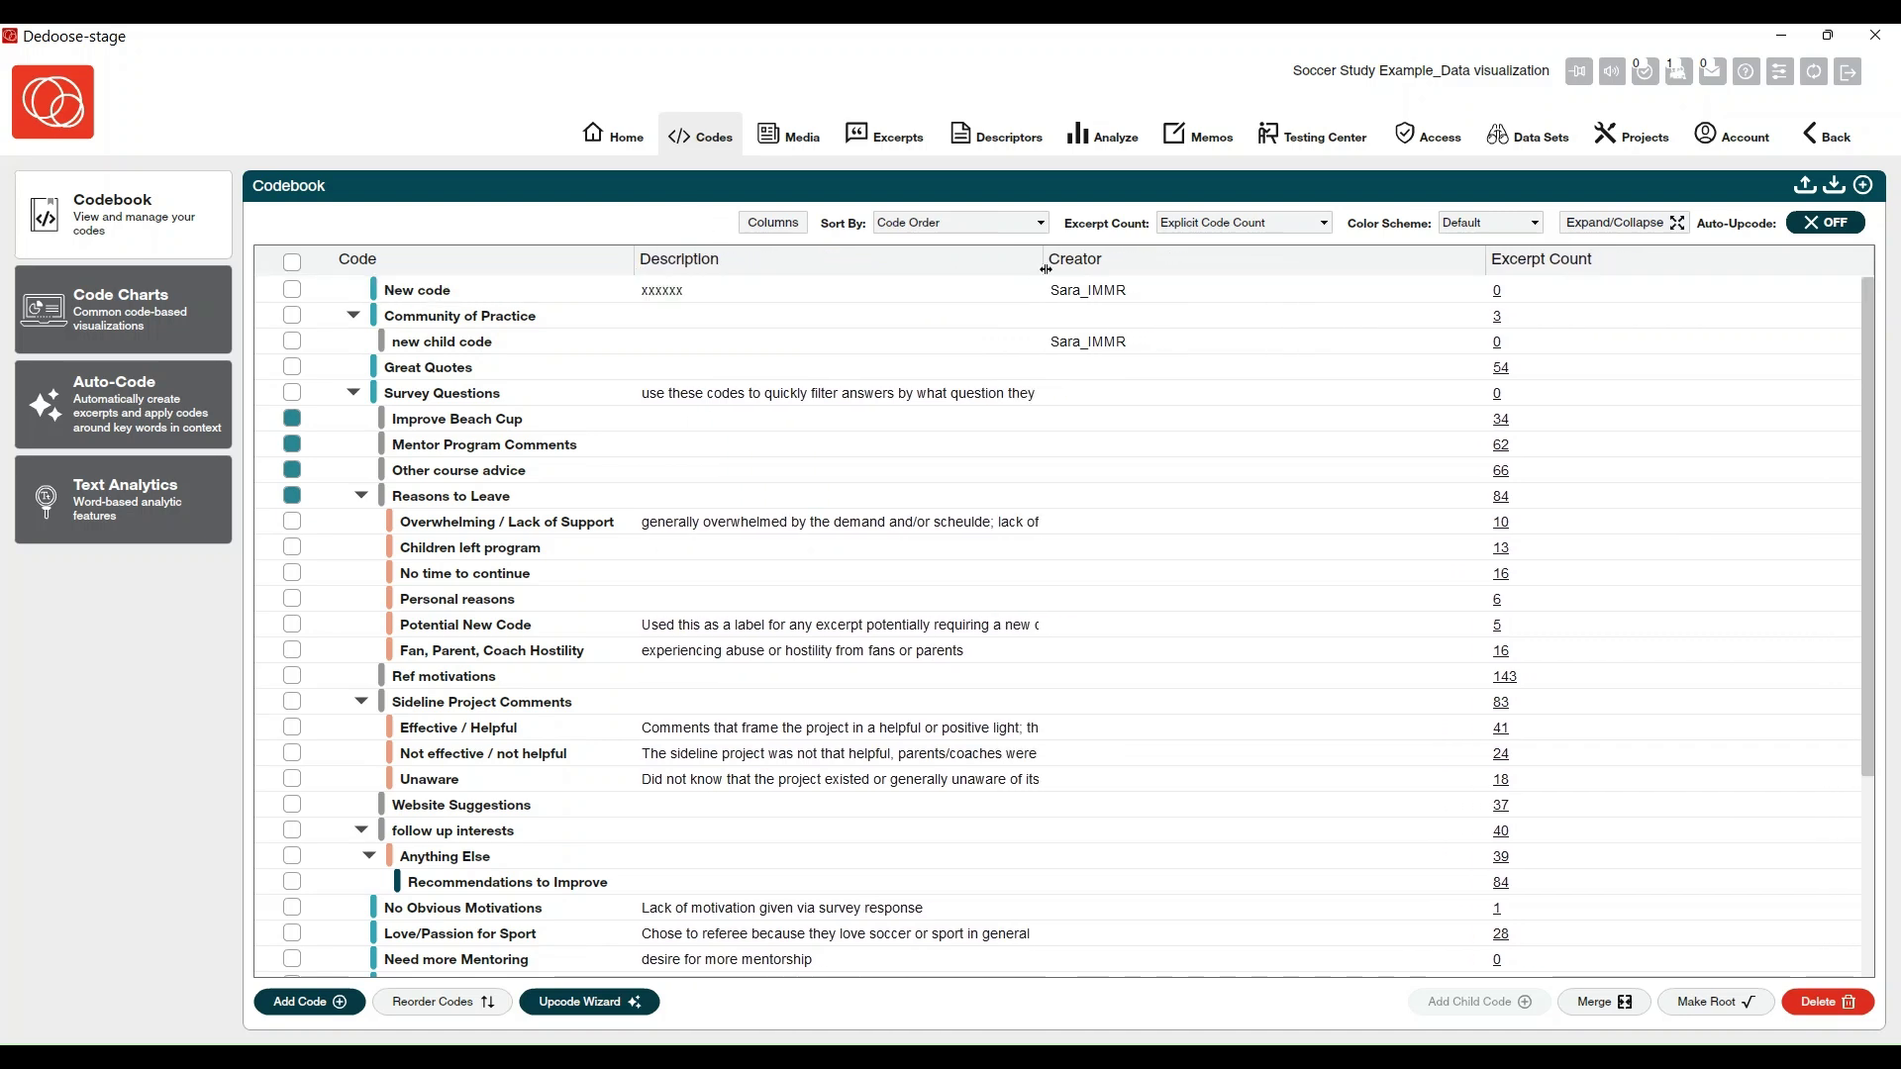
Widen the Description column and open Improve Beach Cup's edit form at its Description field.
drag(1045, 267, 1322, 277)
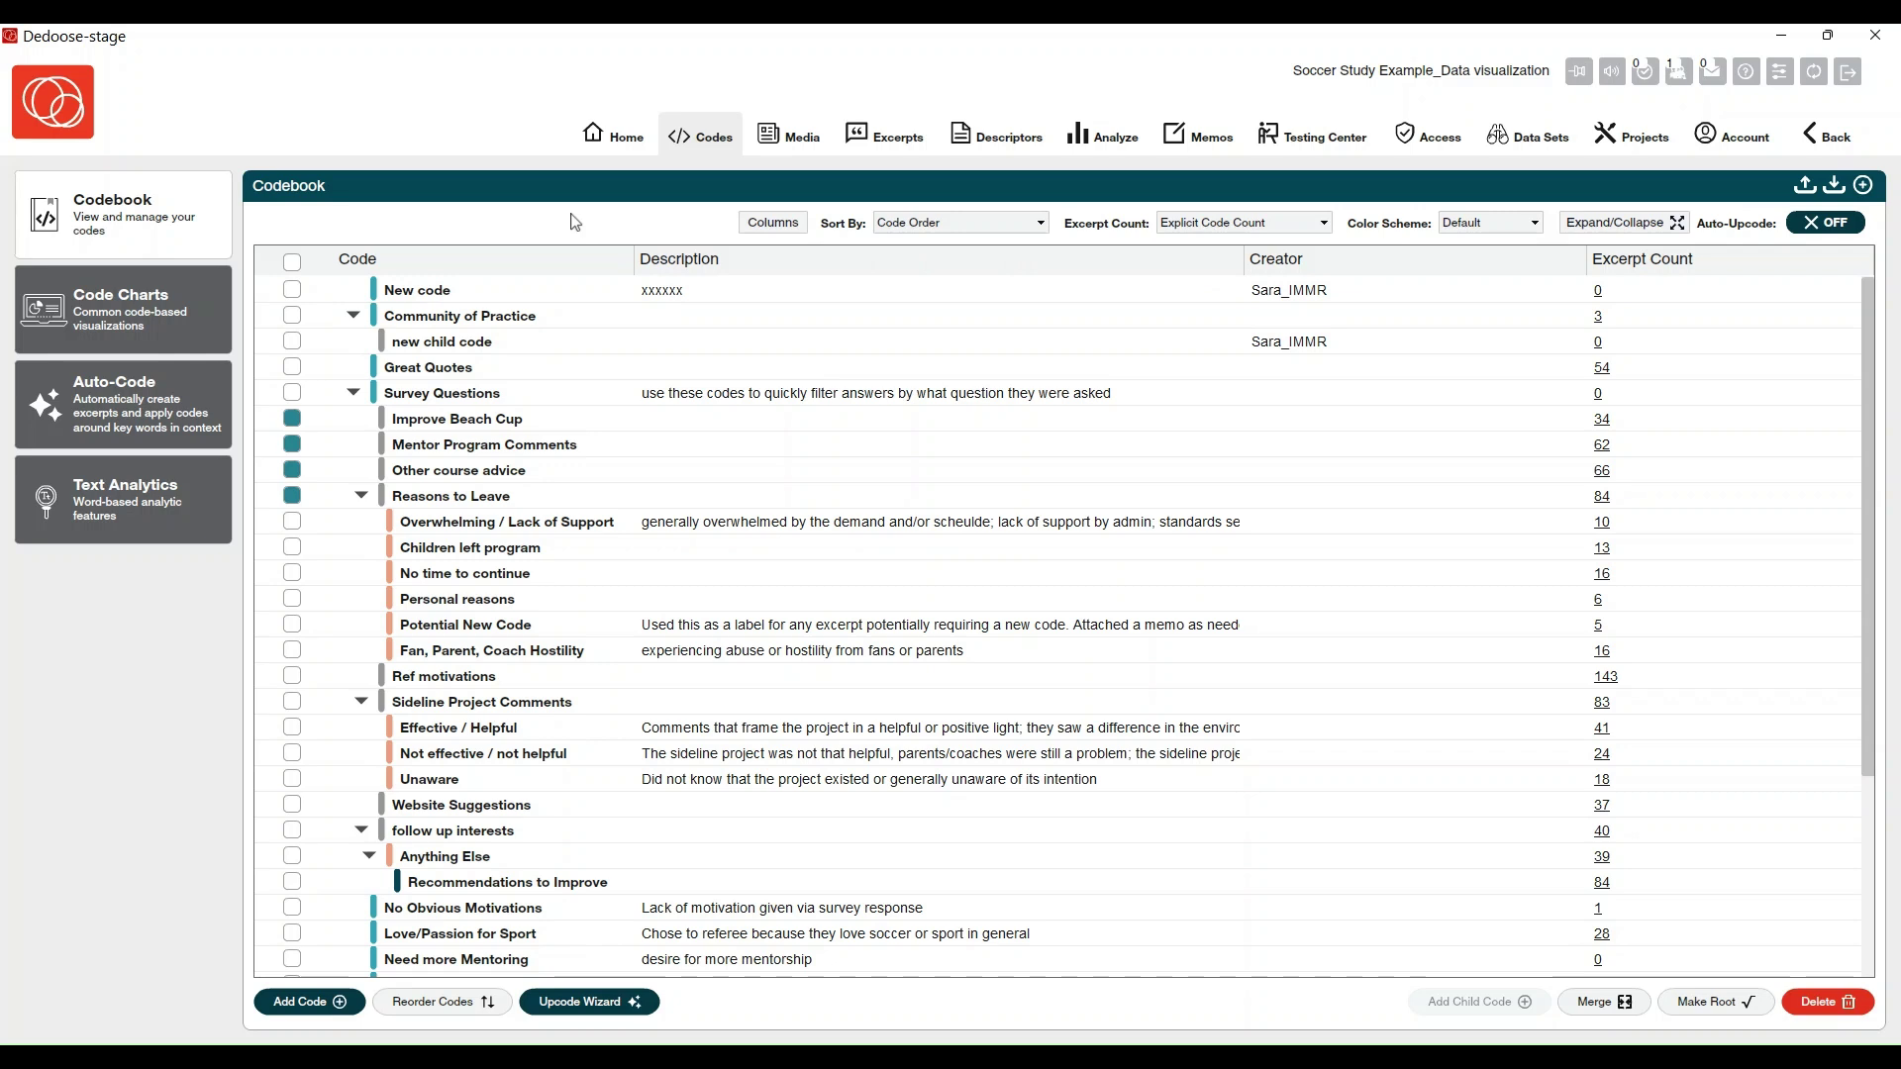
double_click(505, 423)
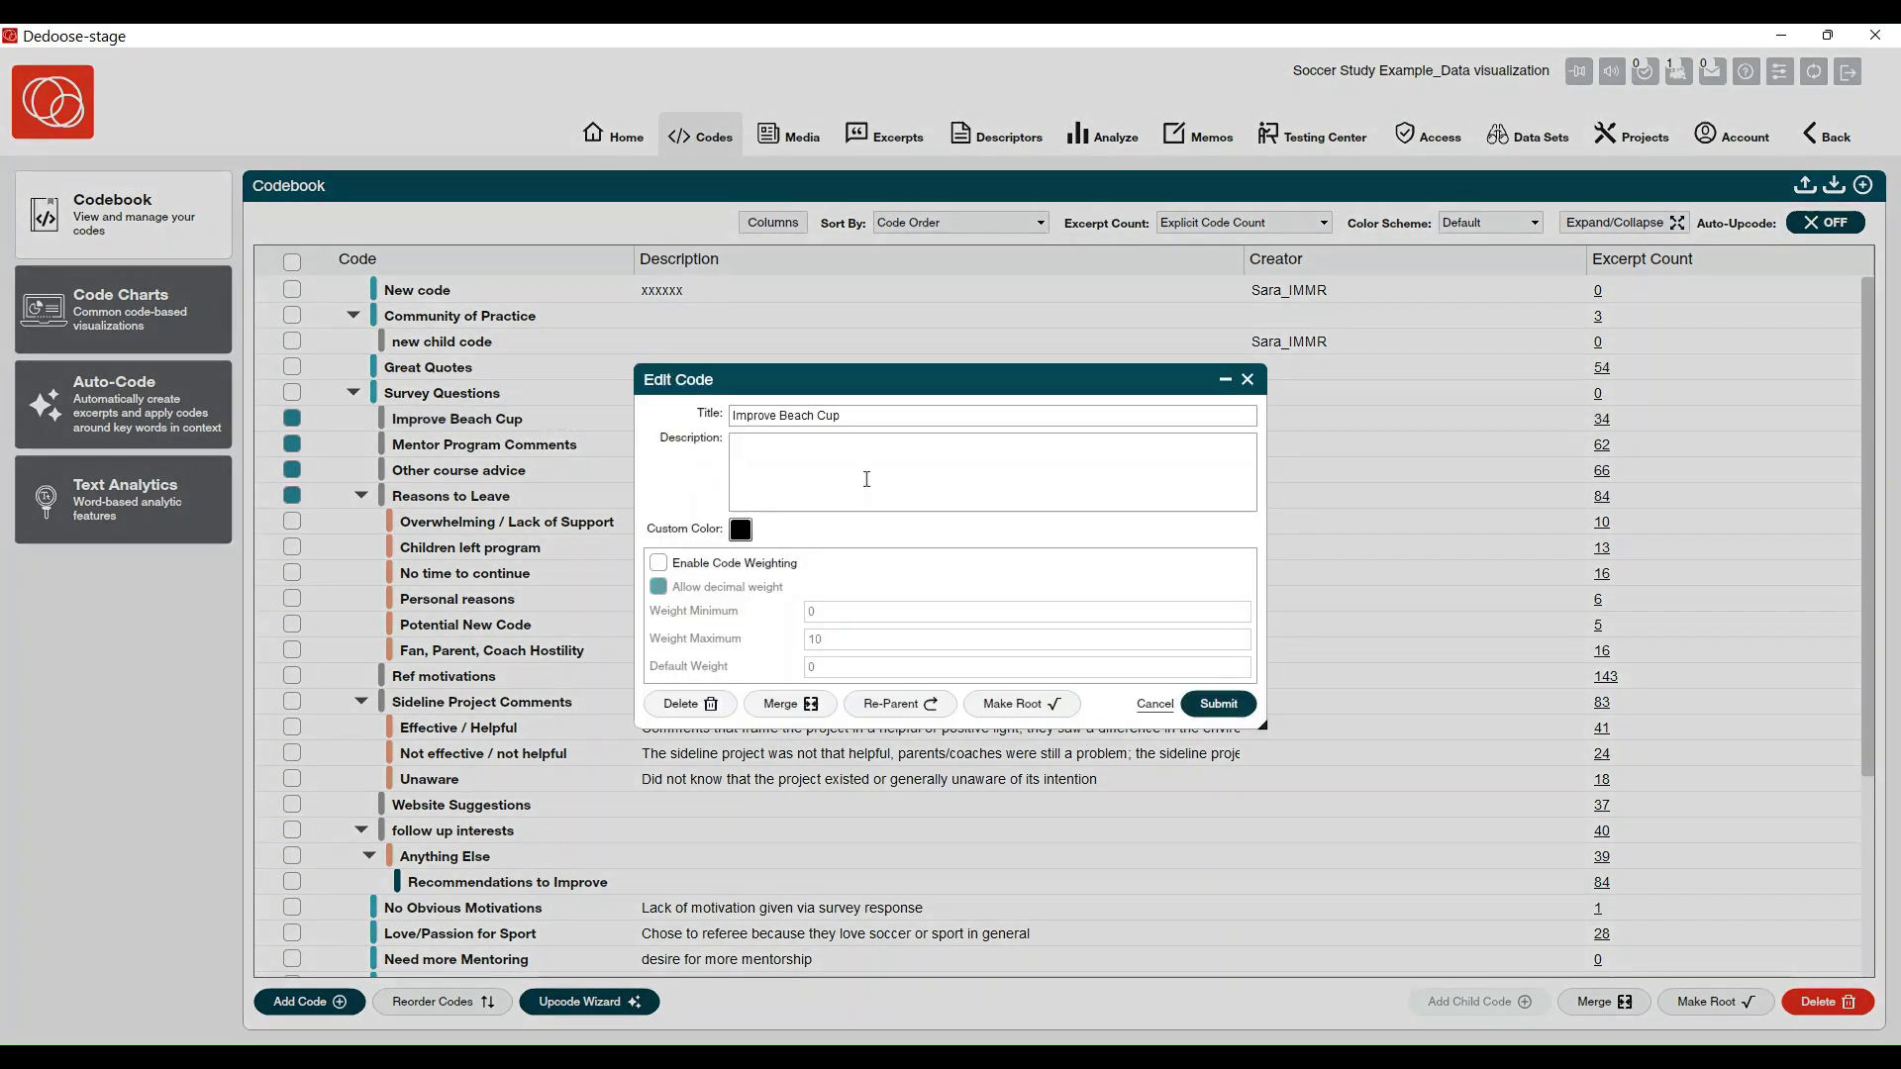
click(787, 465)
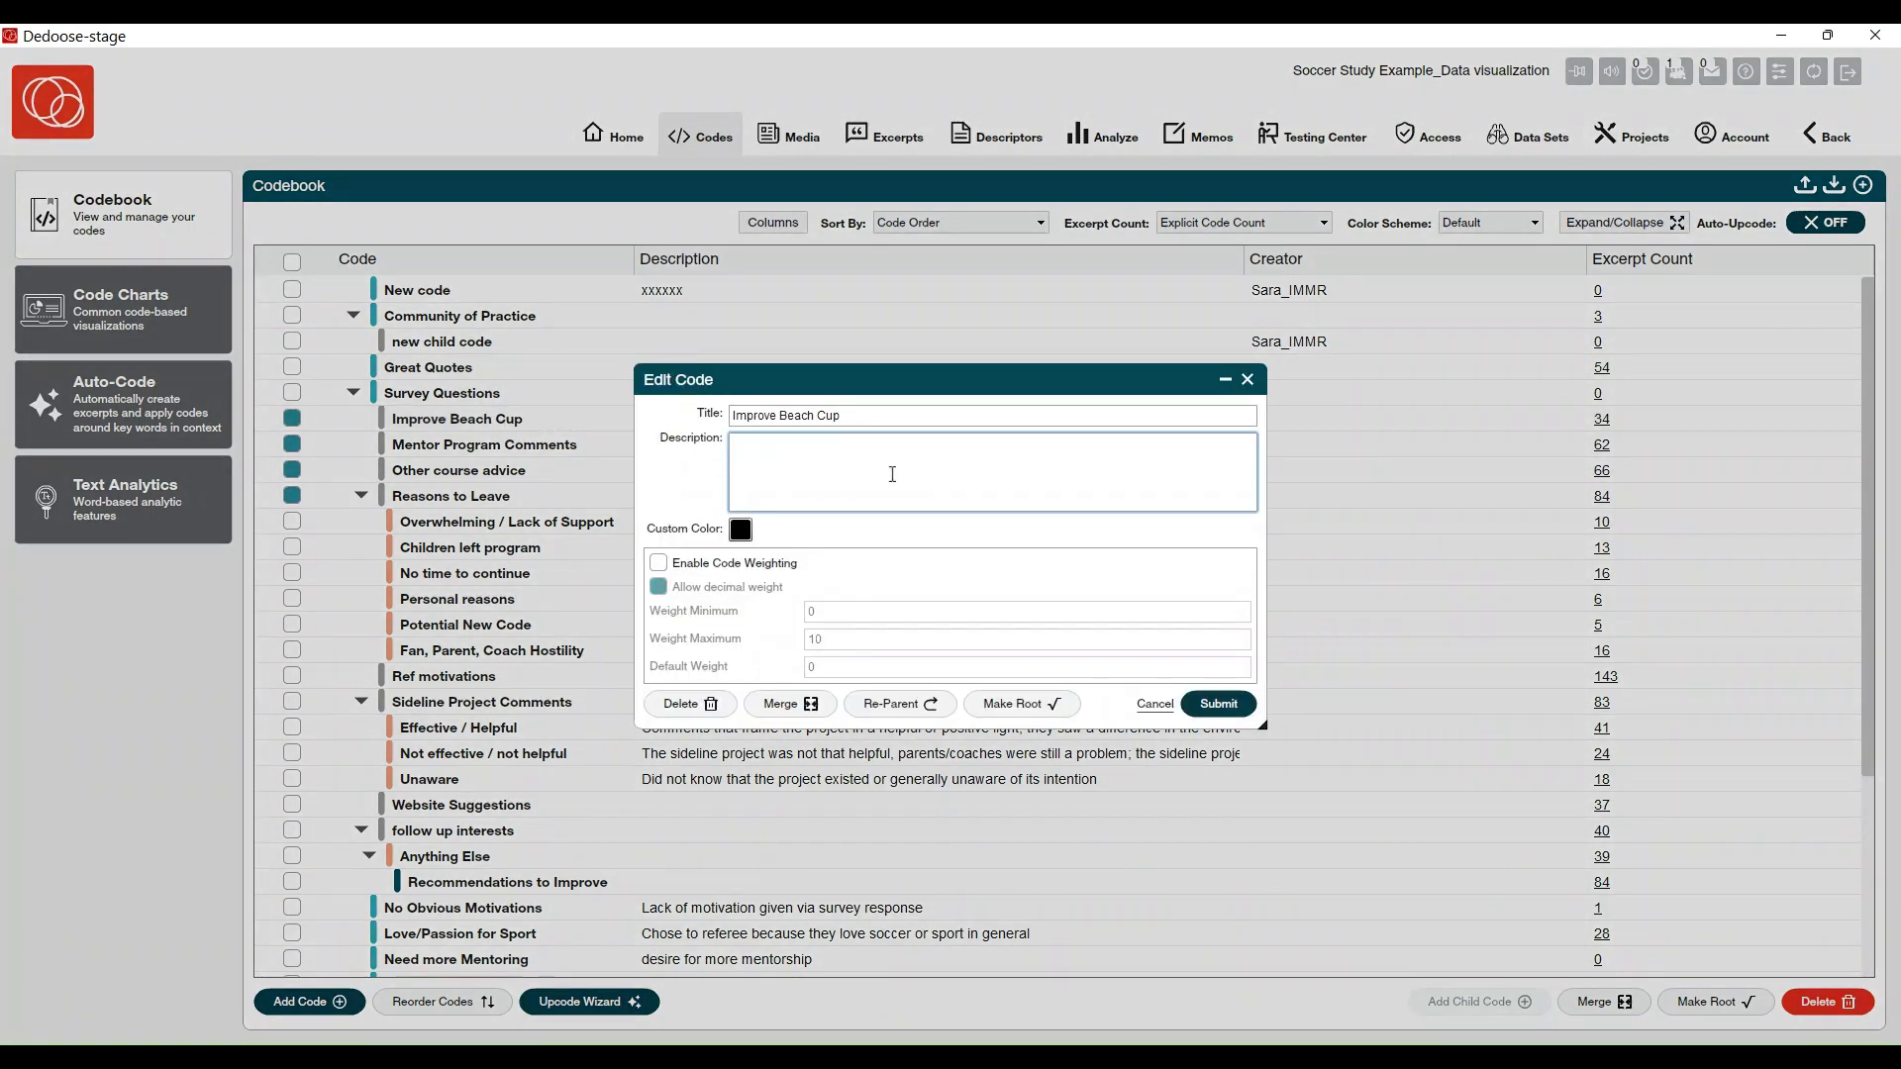